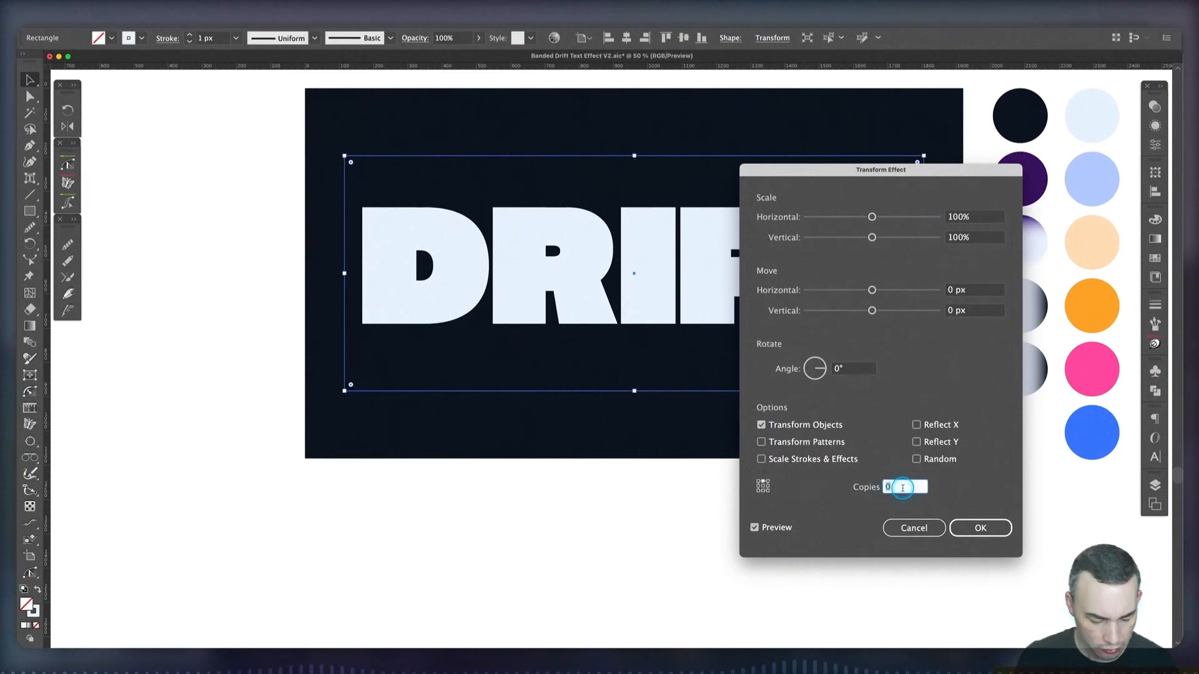
Set the rectangle's Transform effect to 10 copies with a vertical scale of 87%
text(10)
key(Tab)
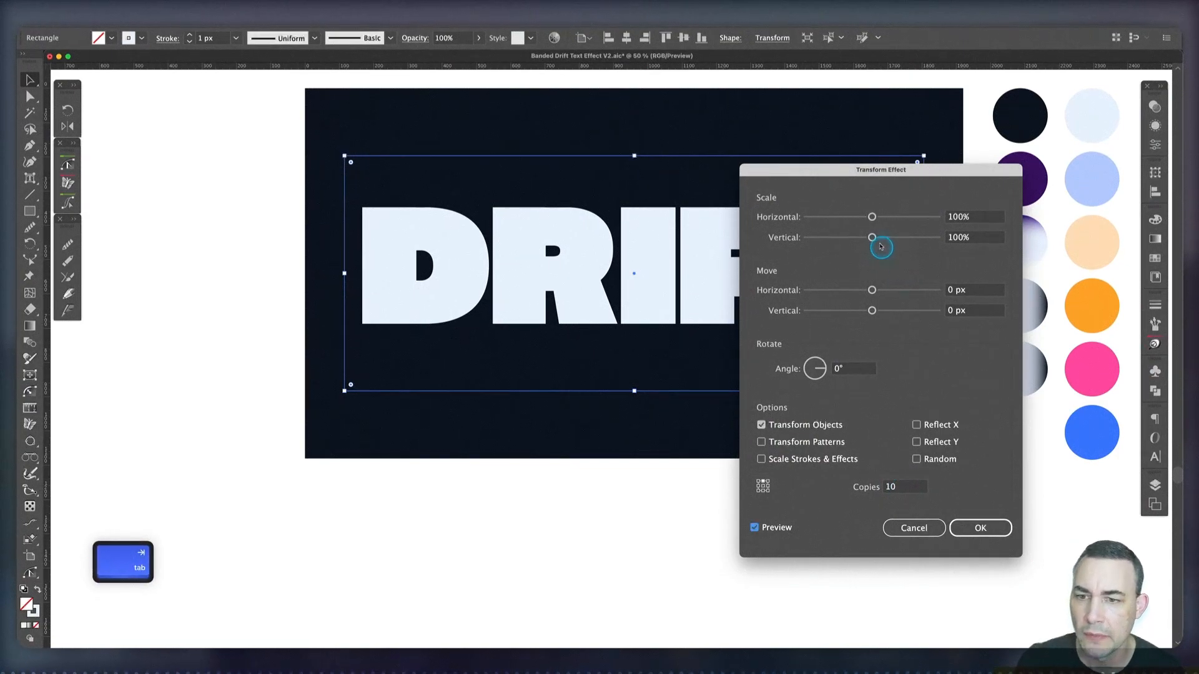
drag(958, 243, 969, 242)
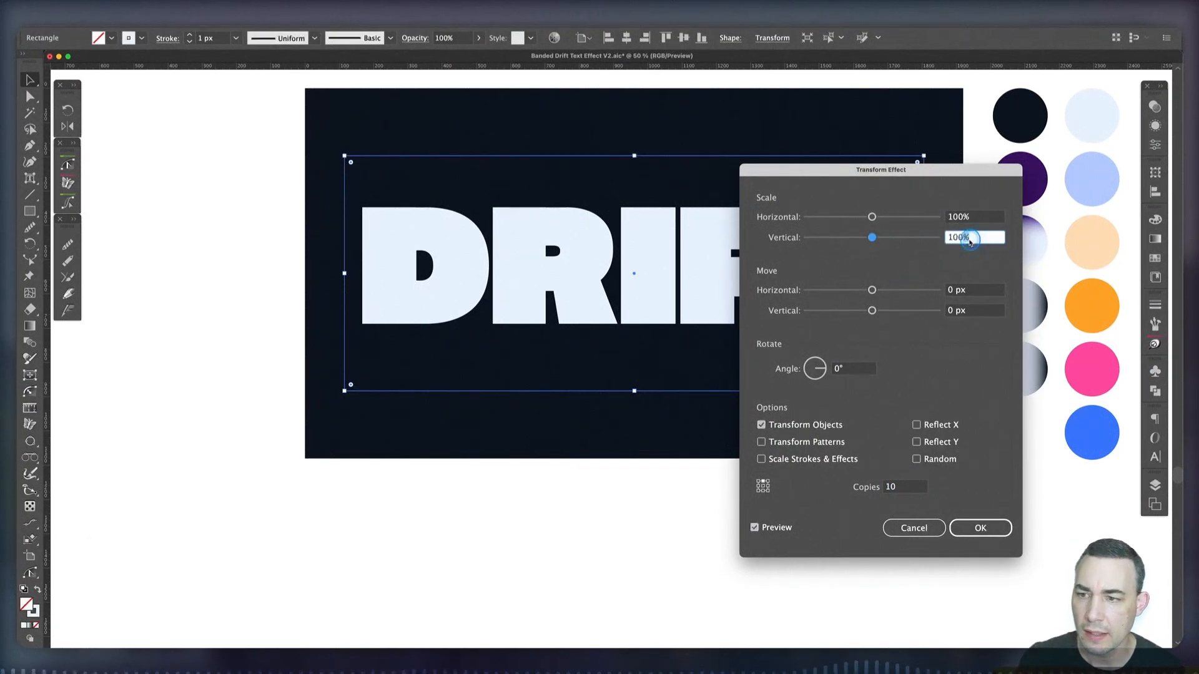
key(shift+Down)
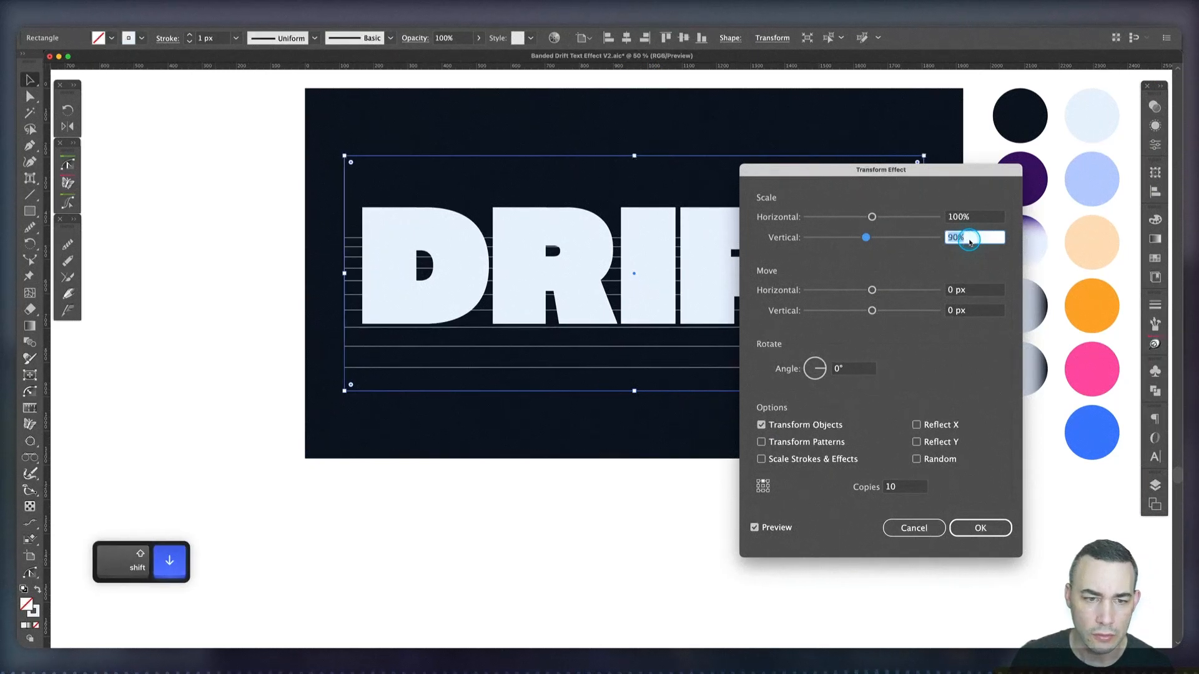
key(Down)
key(Down)
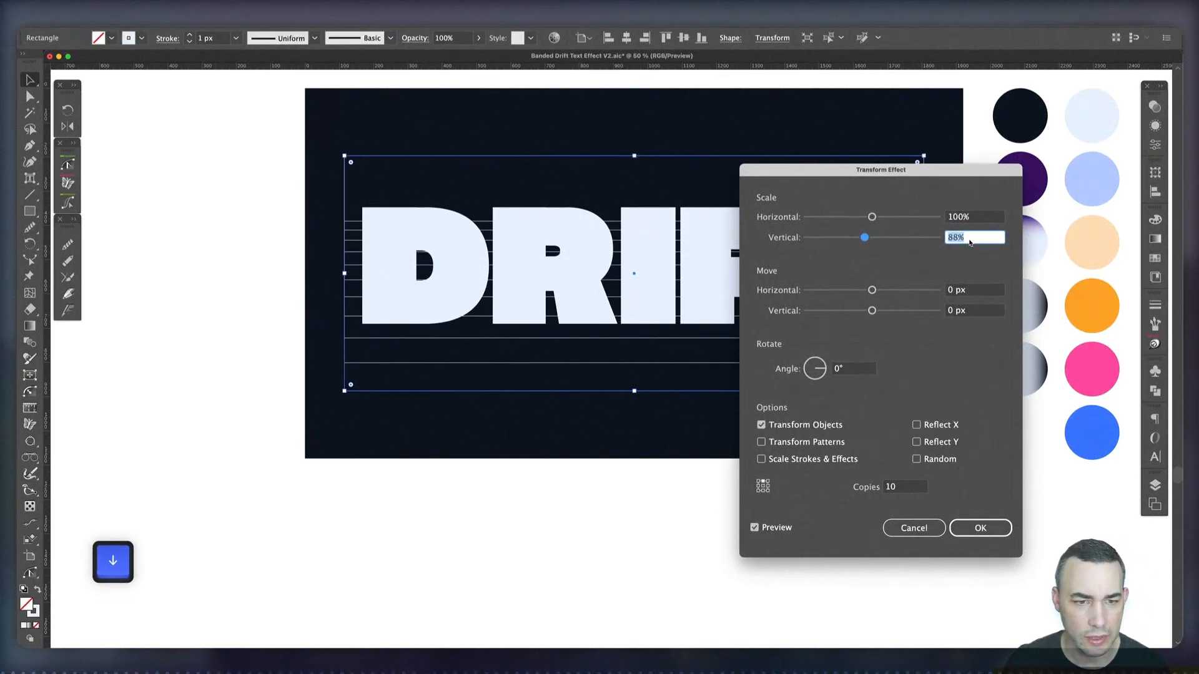
key(Down)
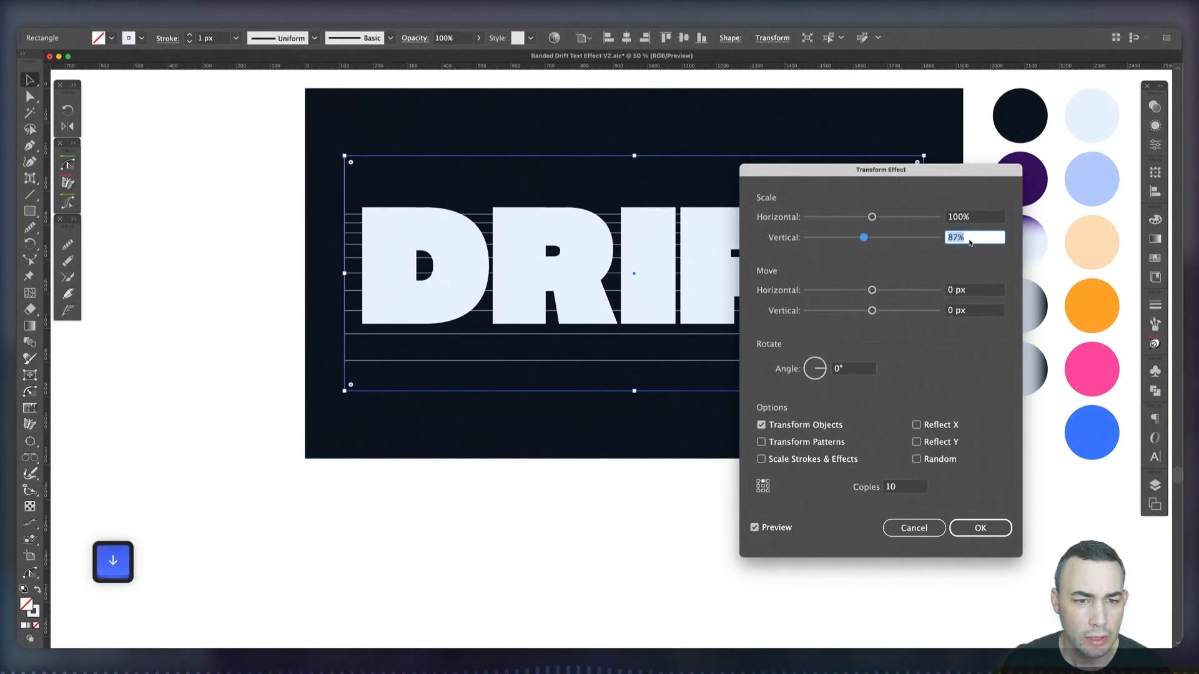
key(Down)
key(Up)
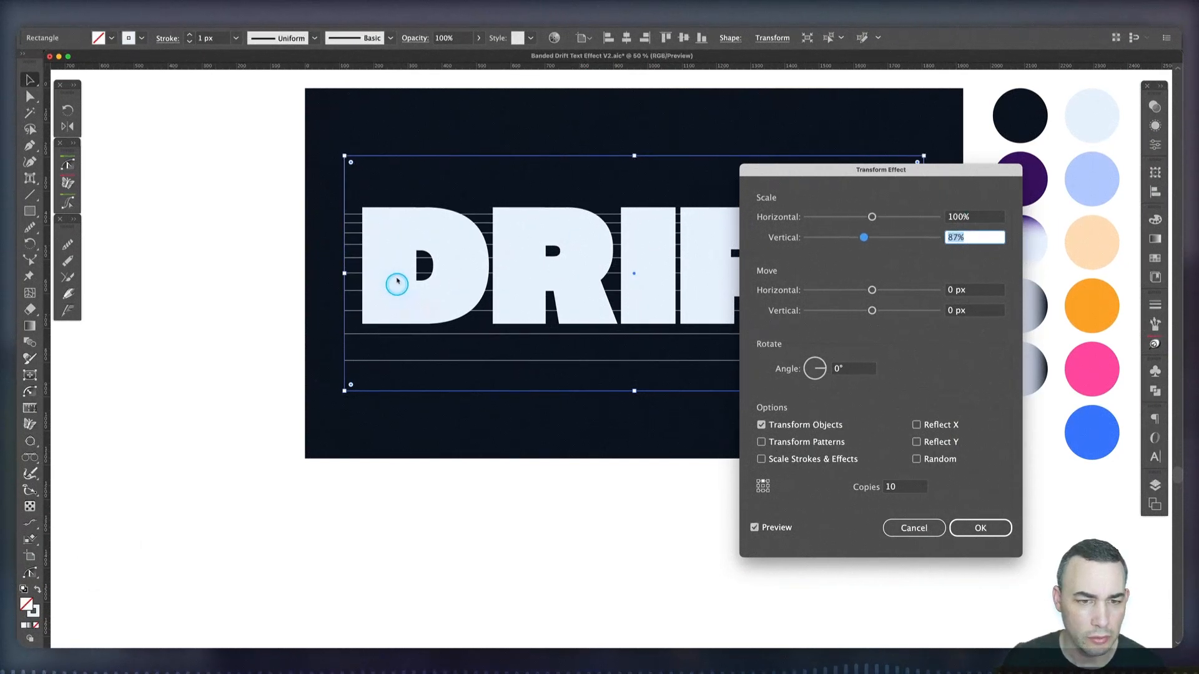
Raise the Transform effect's copies to 12 and apply it to the rectangle
click(909, 487)
key(Up)
key(Up)
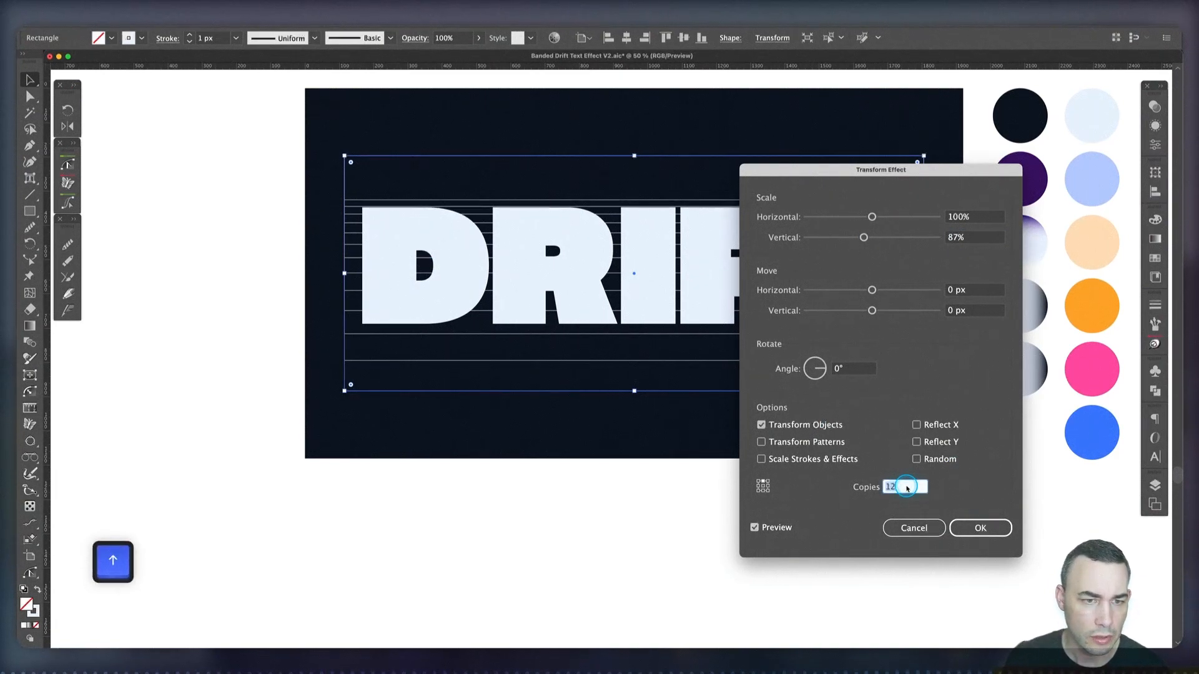
click(979, 528)
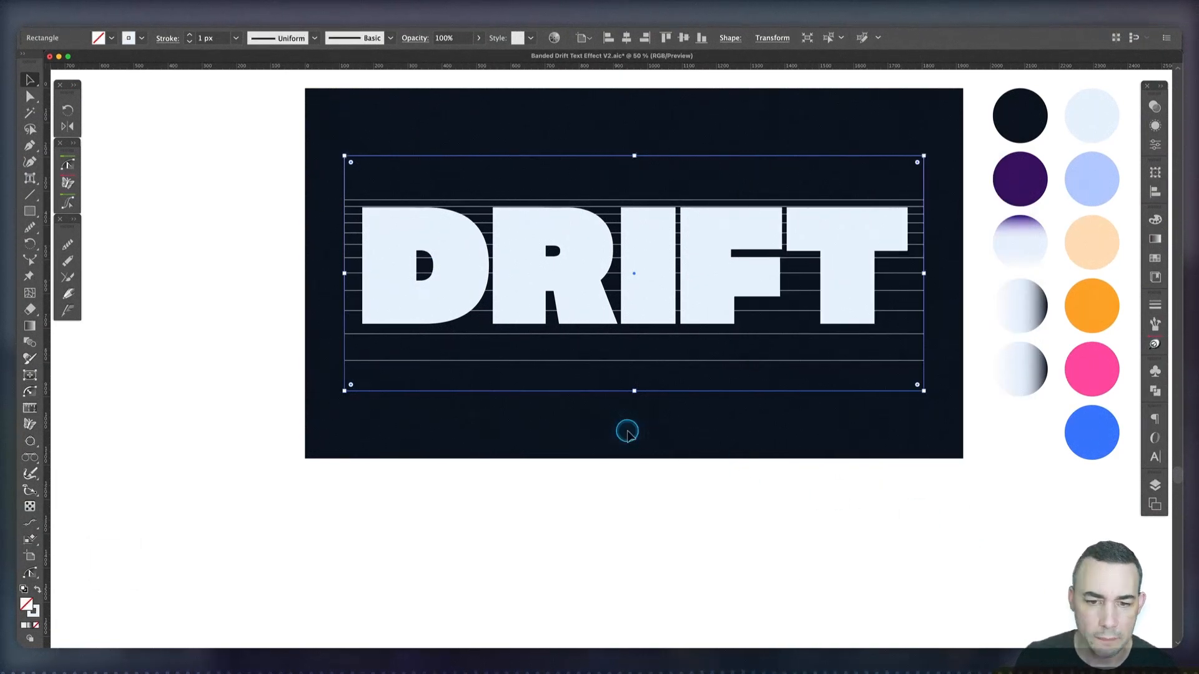
Expand the appearance of the transformed rectangle into a group of separate outlines
click(149, 20)
mouse_move(127, 20)
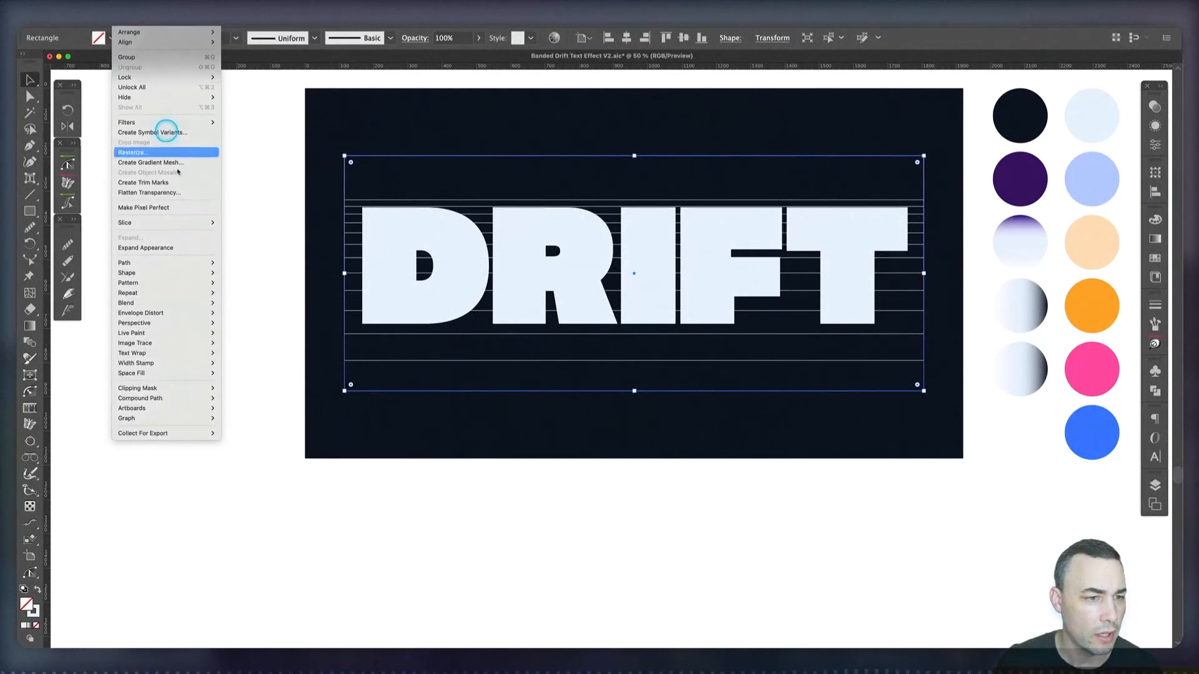
key(ctrl)
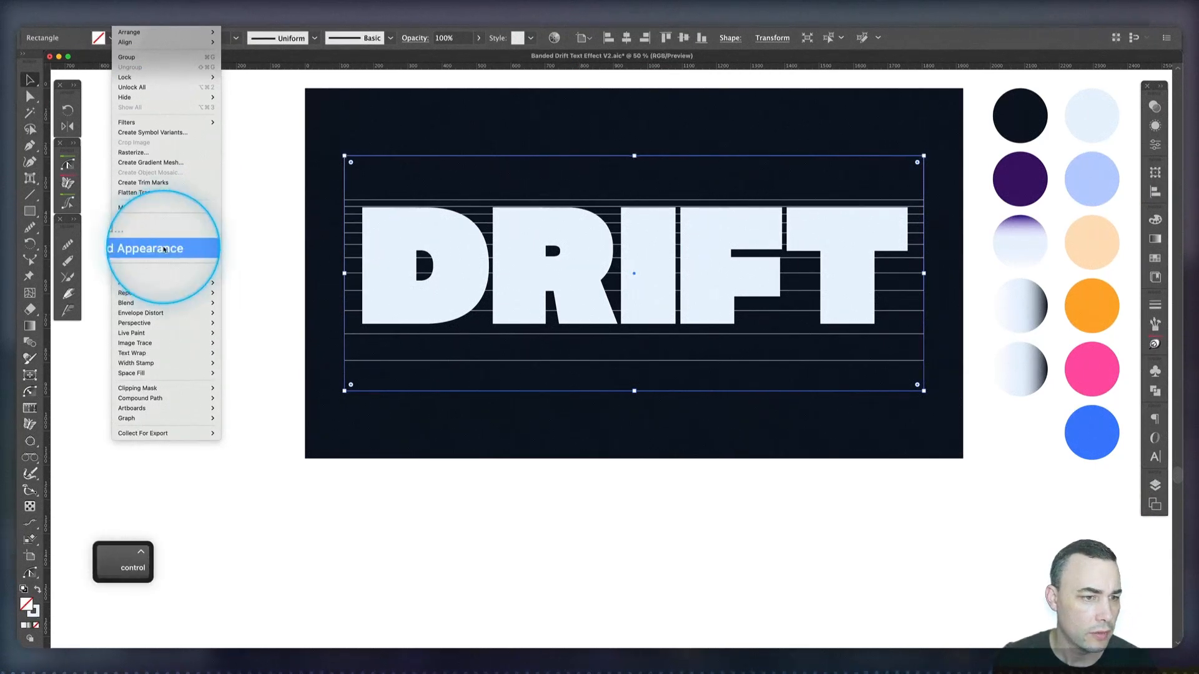
click(163, 248)
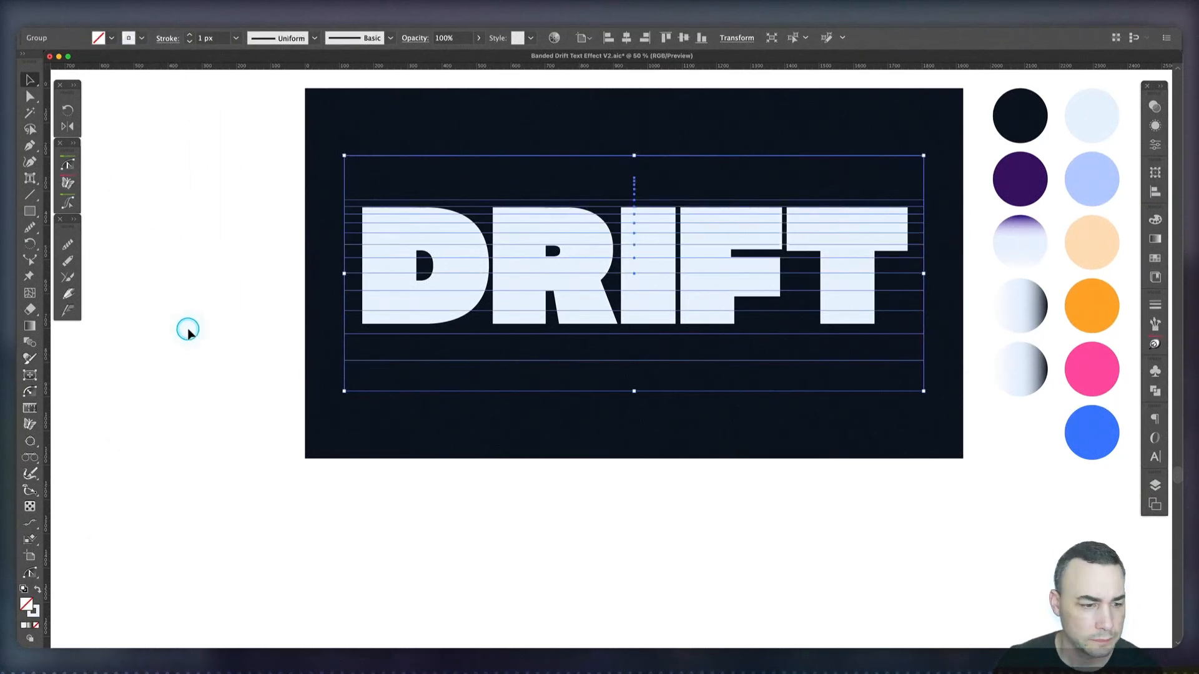
Nudge the rectangle group slightly down until its uppermost inner line sits just inside the top of the DRIFT lettering, and deselect it
click(348, 321)
key(v)
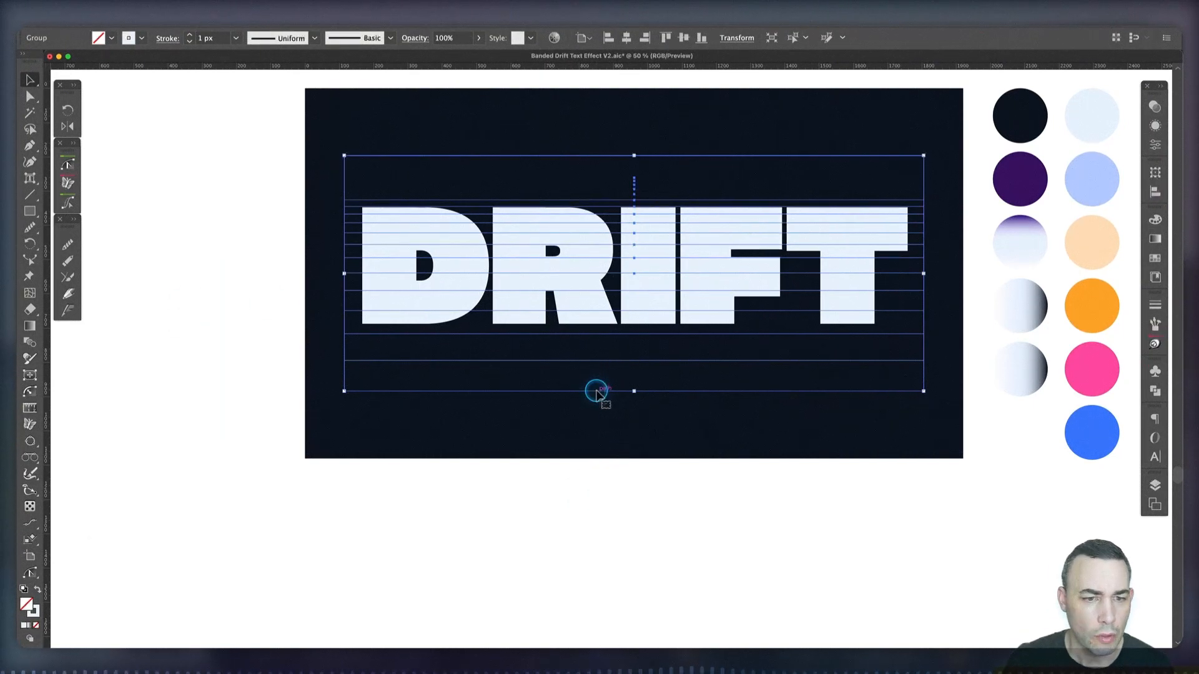
key(shift+Down)
key(shift+Down)
key(shift+Down)
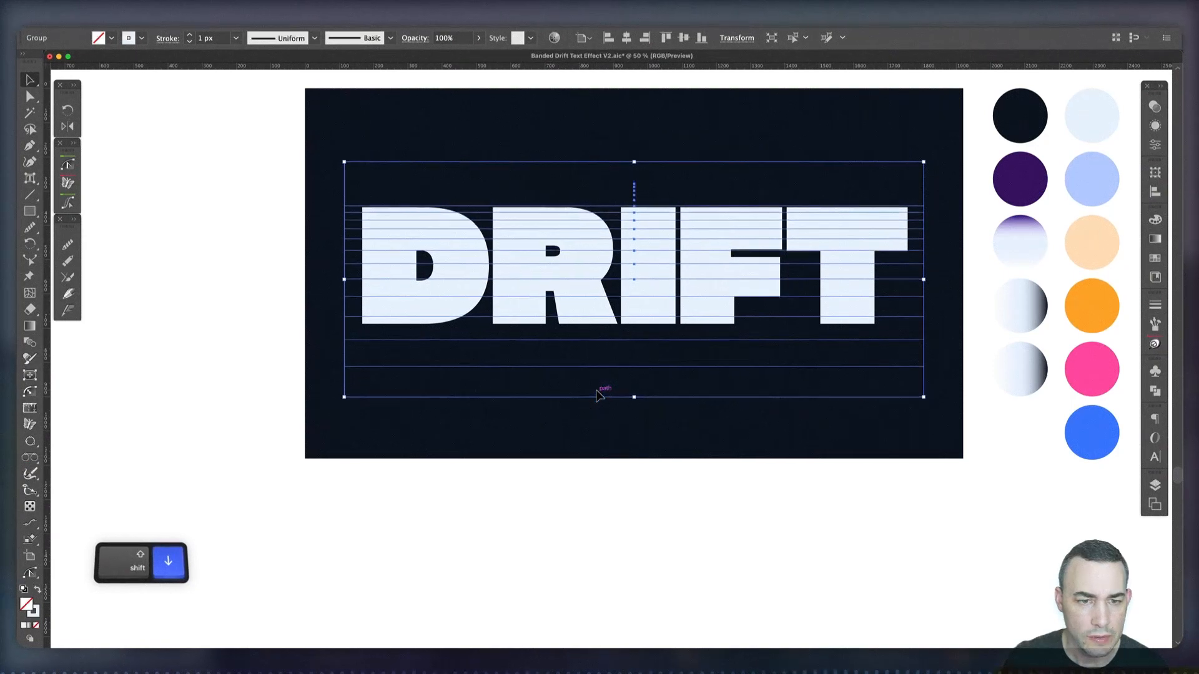
key(shift+Down)
key(shift+Down)
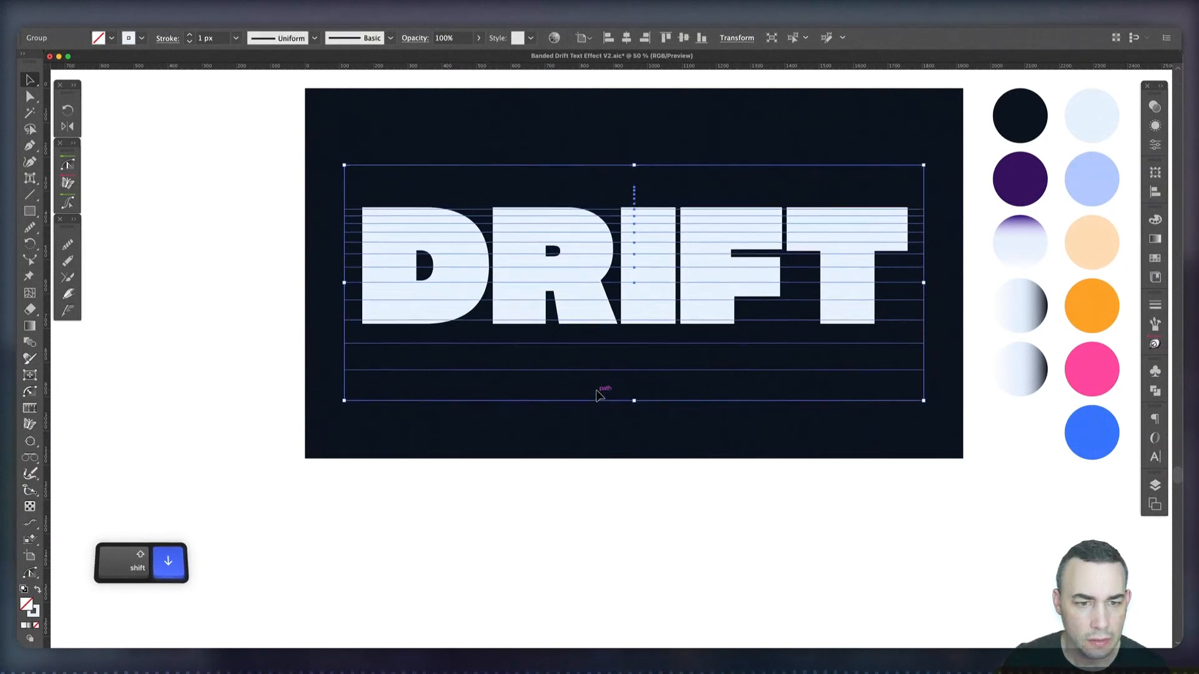
key(shift+Up)
key(shift+Down)
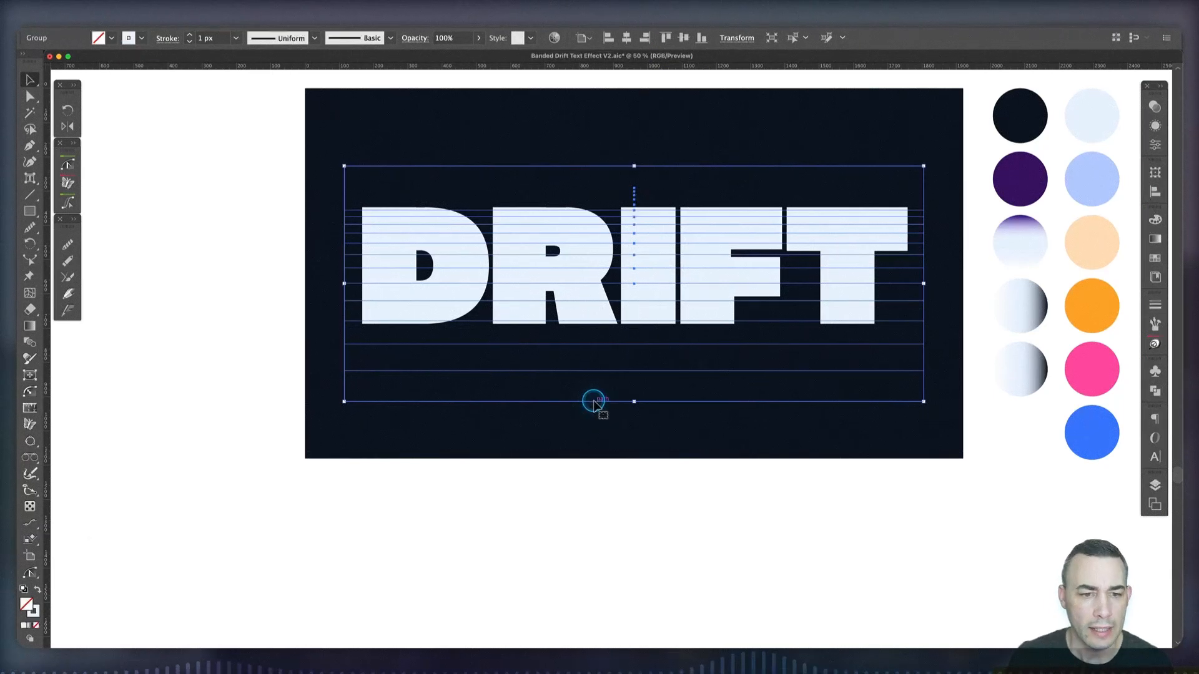
click(564, 491)
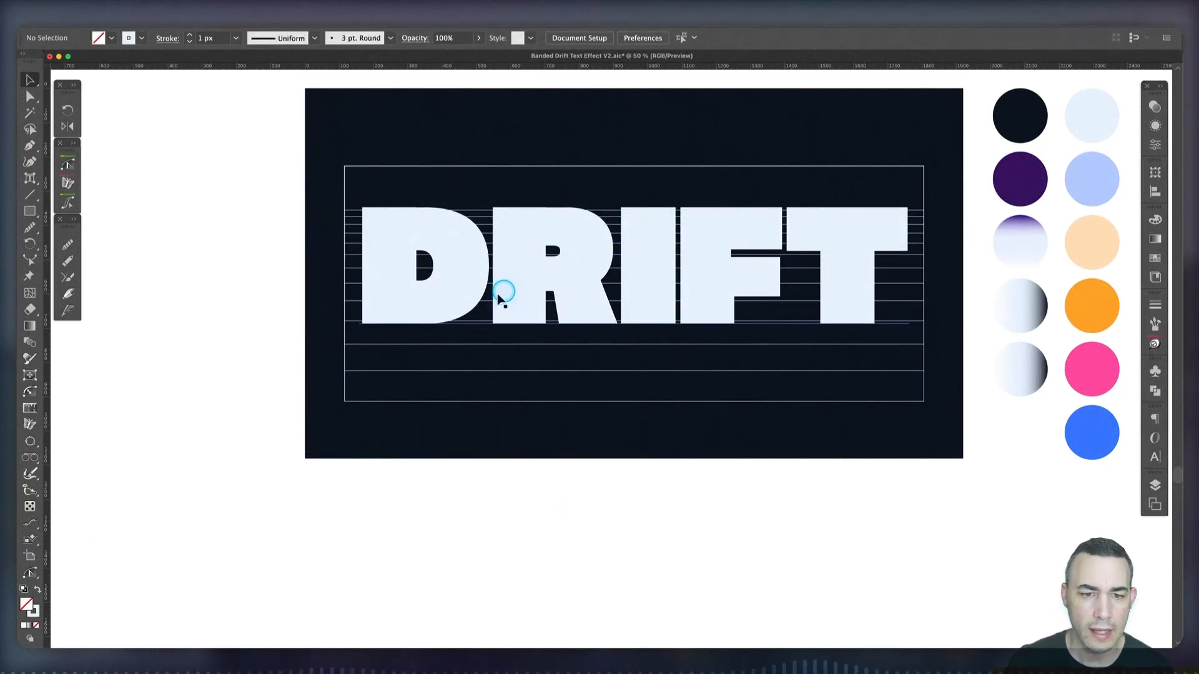
Set the stroke weight of the rectangle group to 4 px and deselect it
click(352, 269)
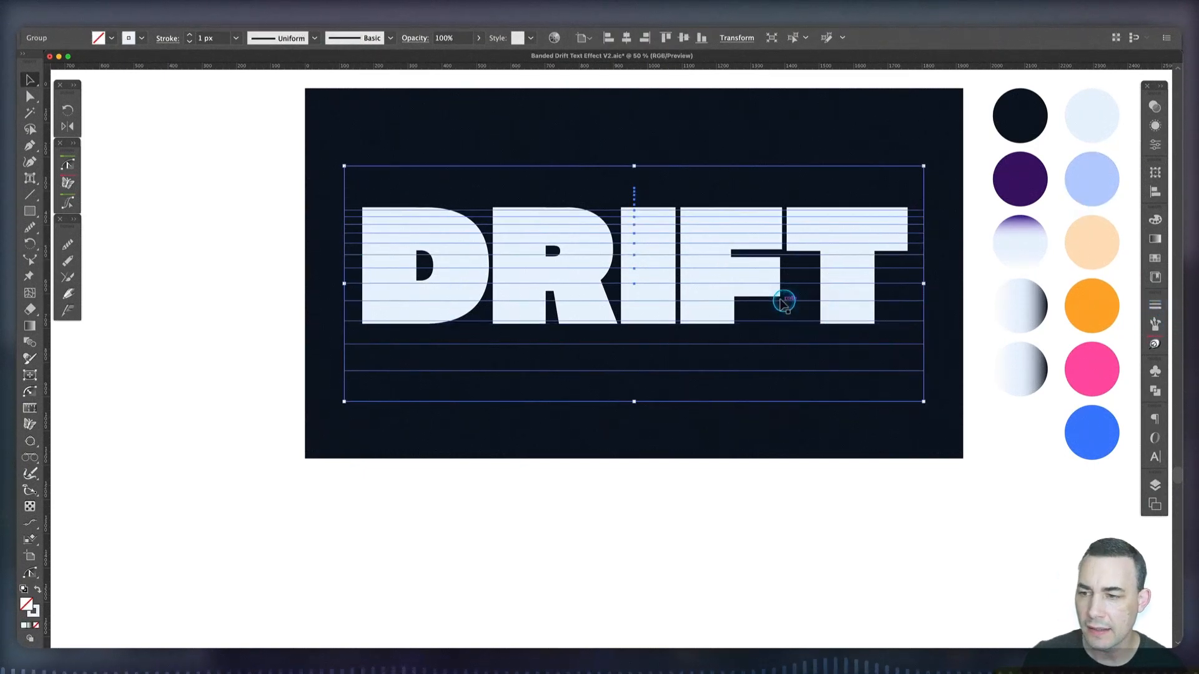
click(1156, 305)
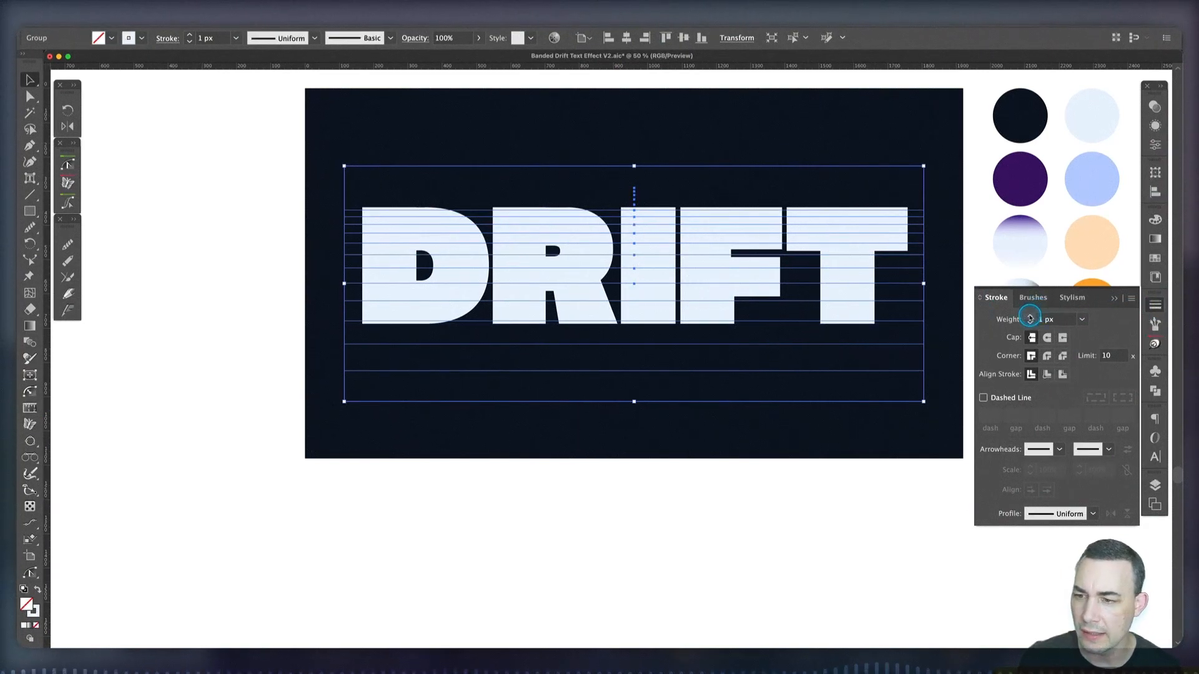
click(1031, 317)
click(1030, 317)
click(1030, 316)
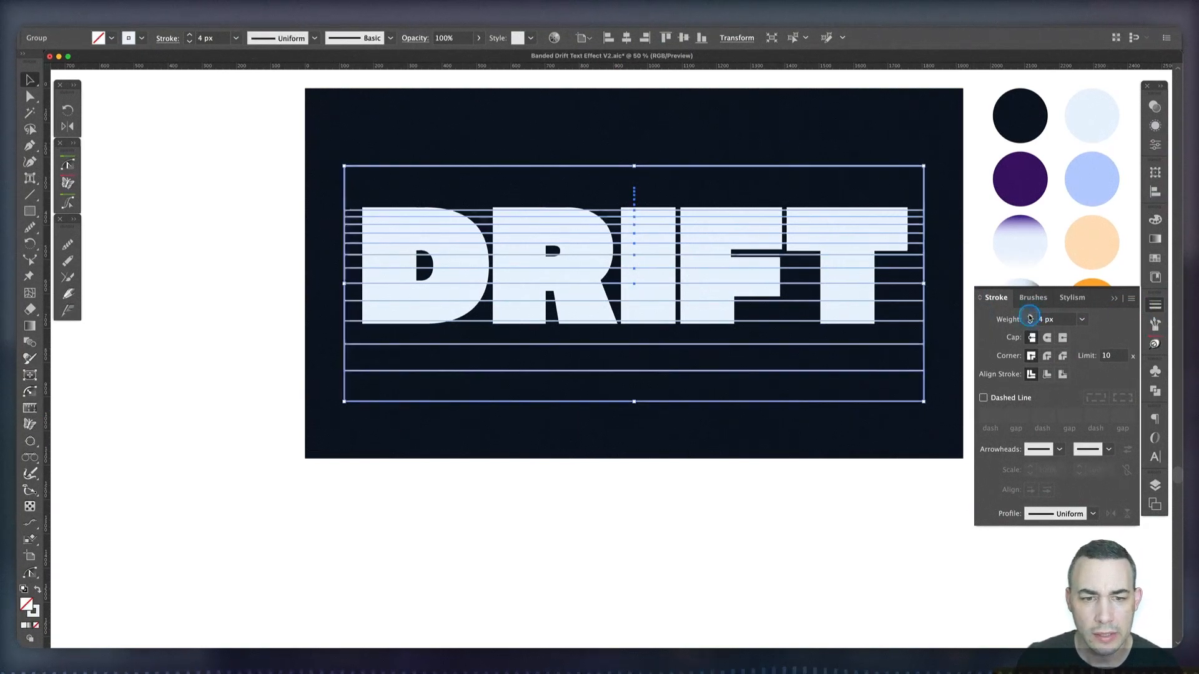
click(1031, 317)
click(1030, 323)
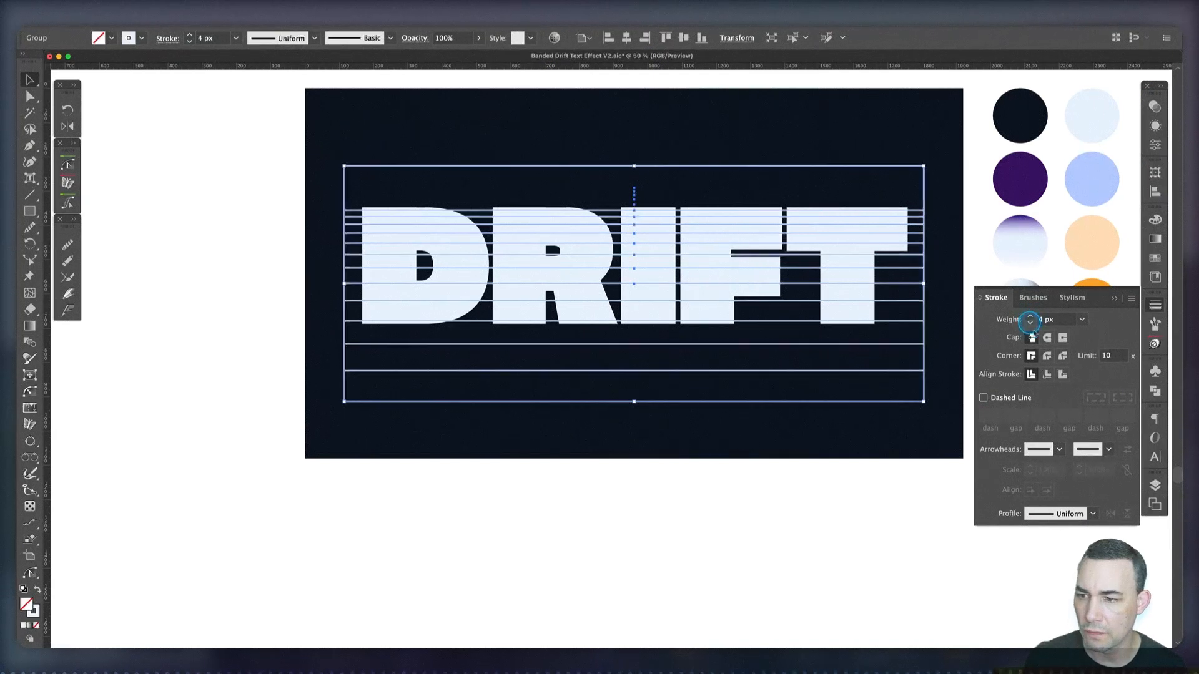
click(868, 565)
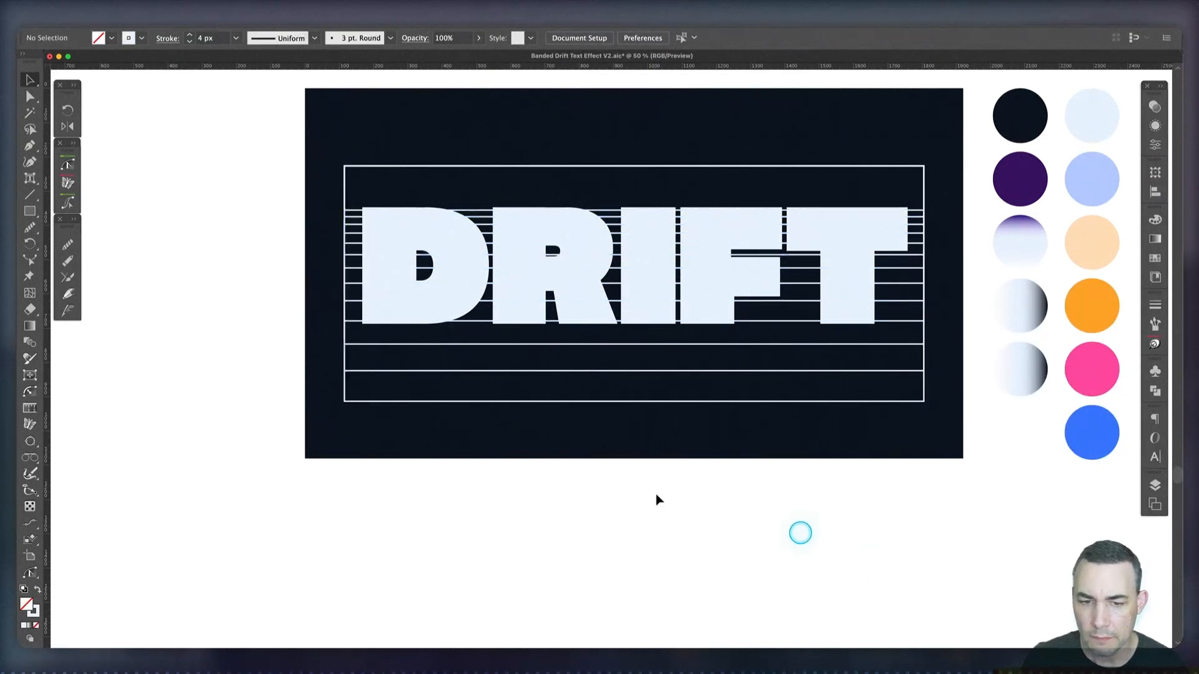
Expand the strokes of the rectangle group into filled shapes
click(474, 401)
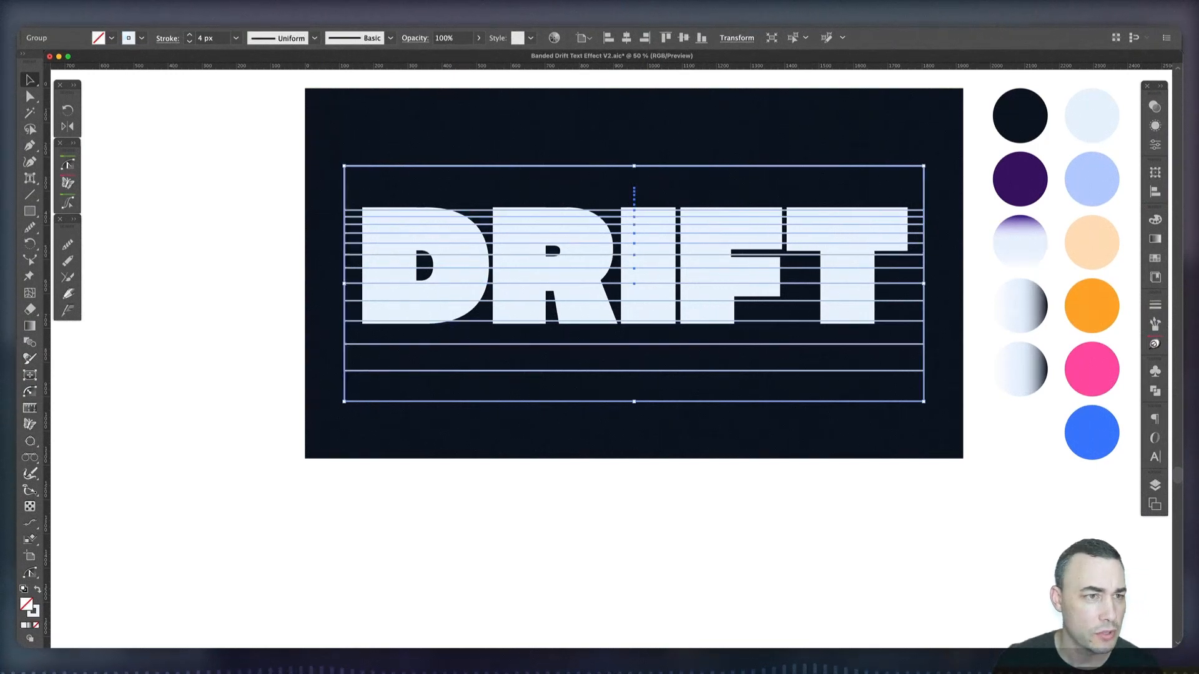
click(127, 19)
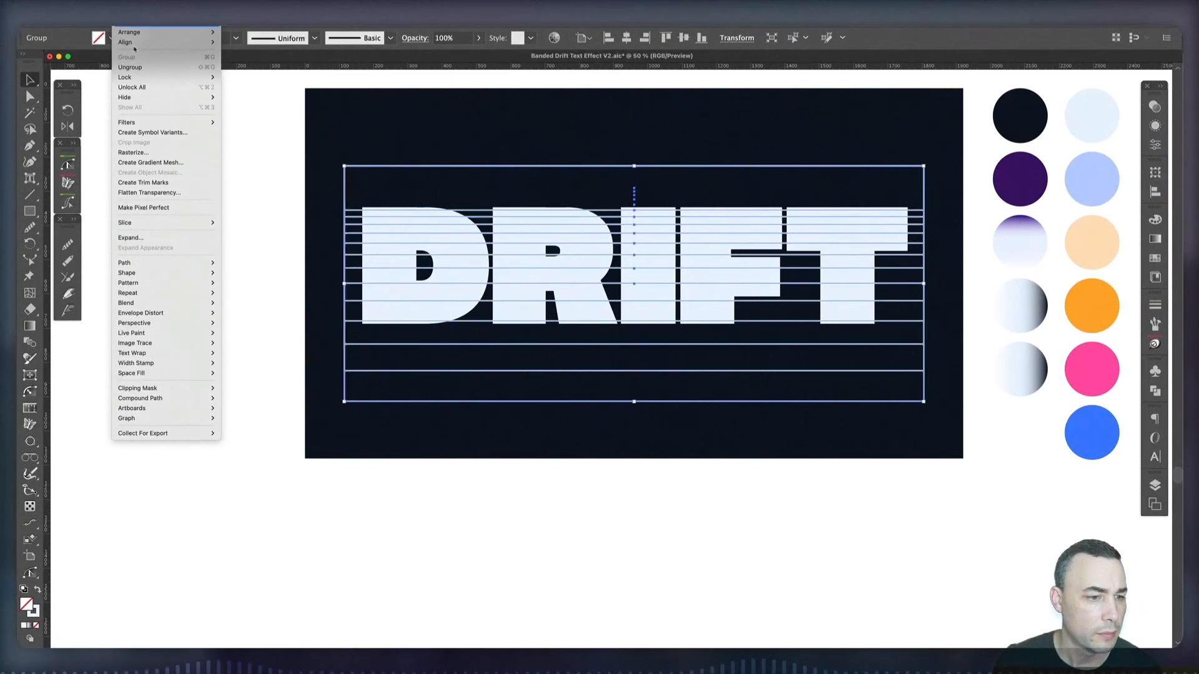
click(158, 237)
click(654, 437)
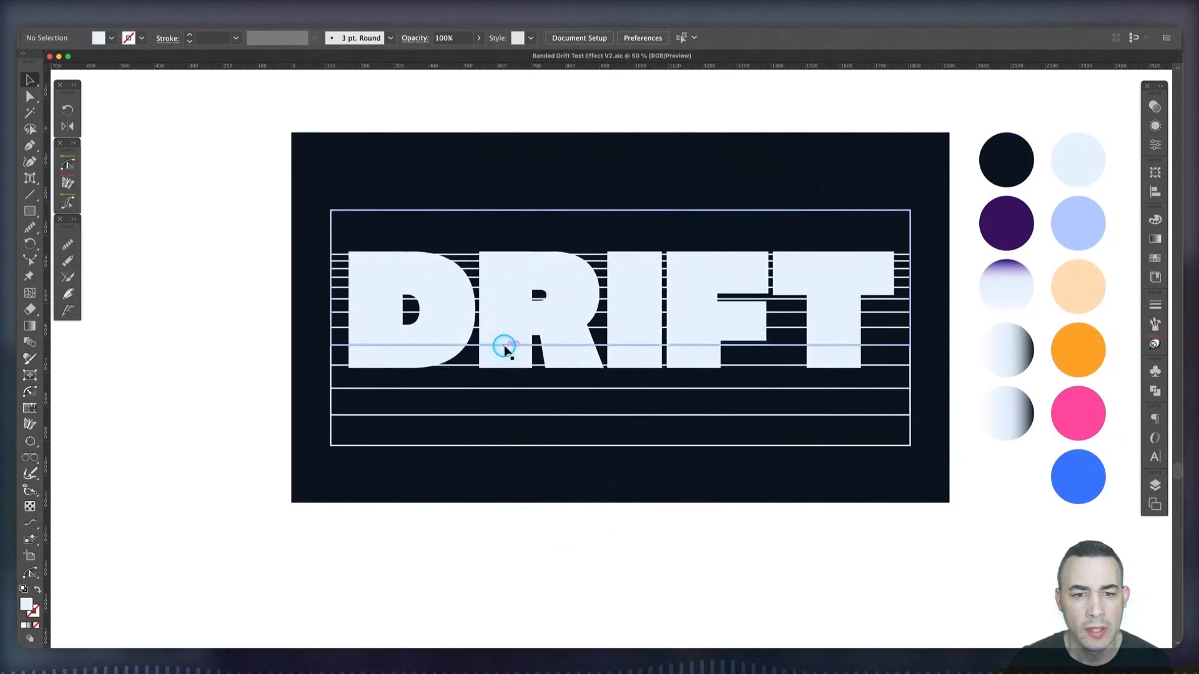
Convert the DRIFT text to outlines, unite its overlapping shapes with Pathfinder, and deselect it
click(507, 319)
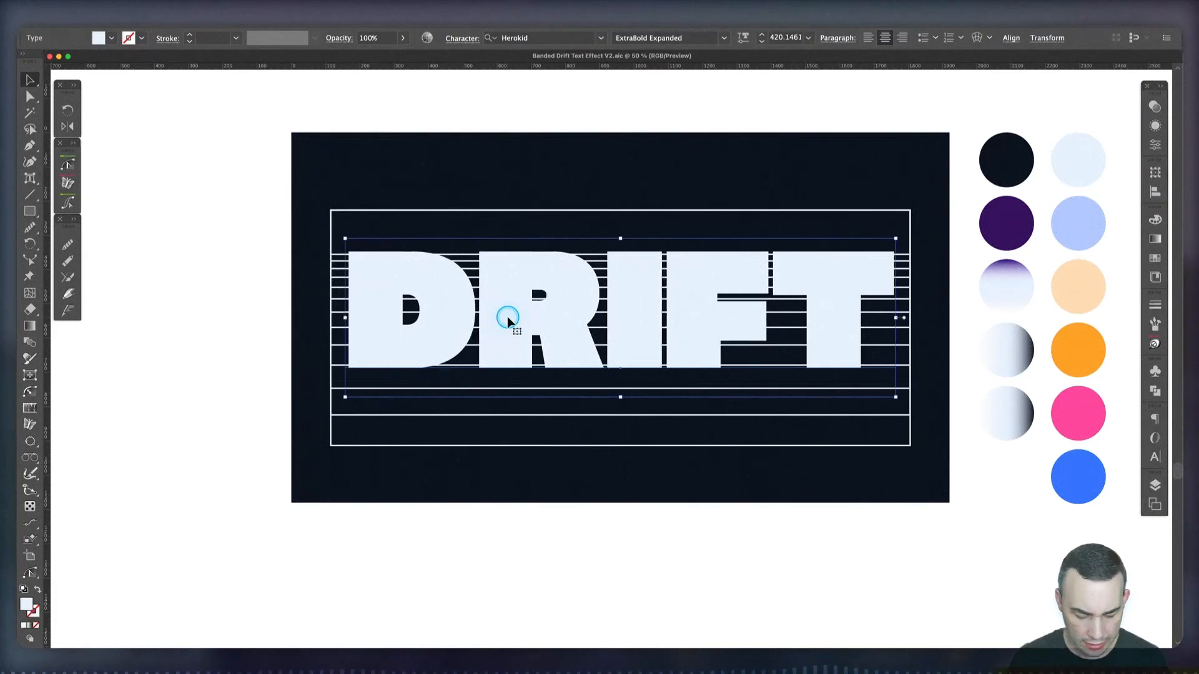
key(shift+super+o)
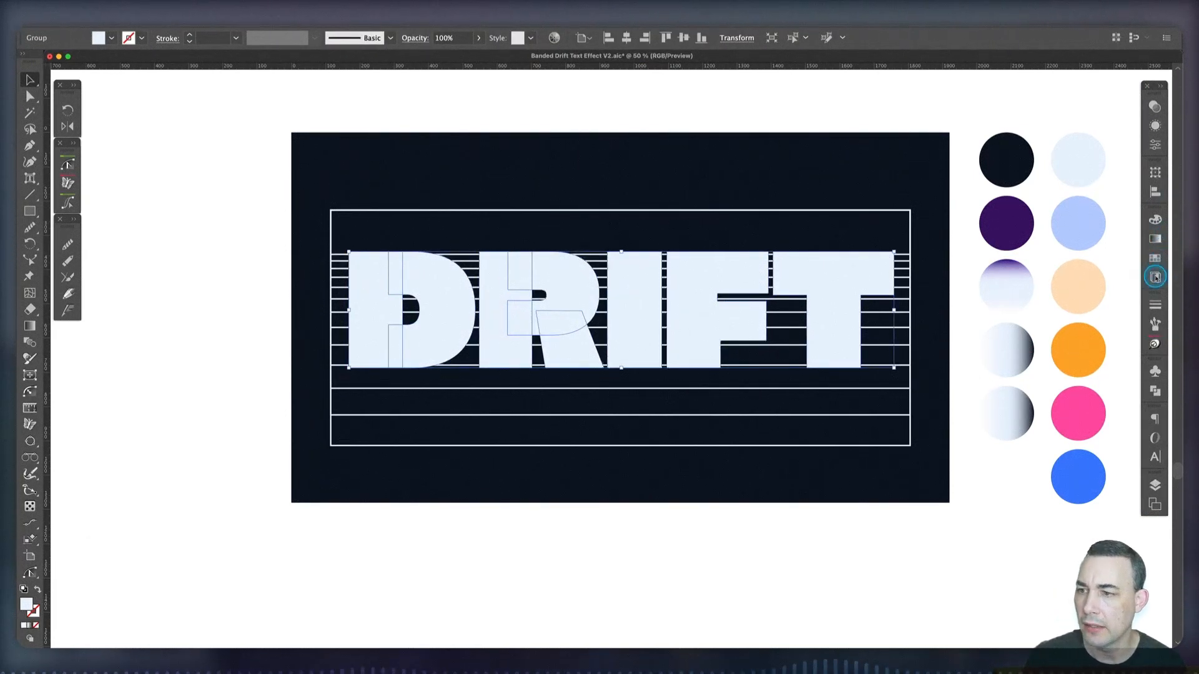
click(1155, 392)
click(988, 401)
click(166, 348)
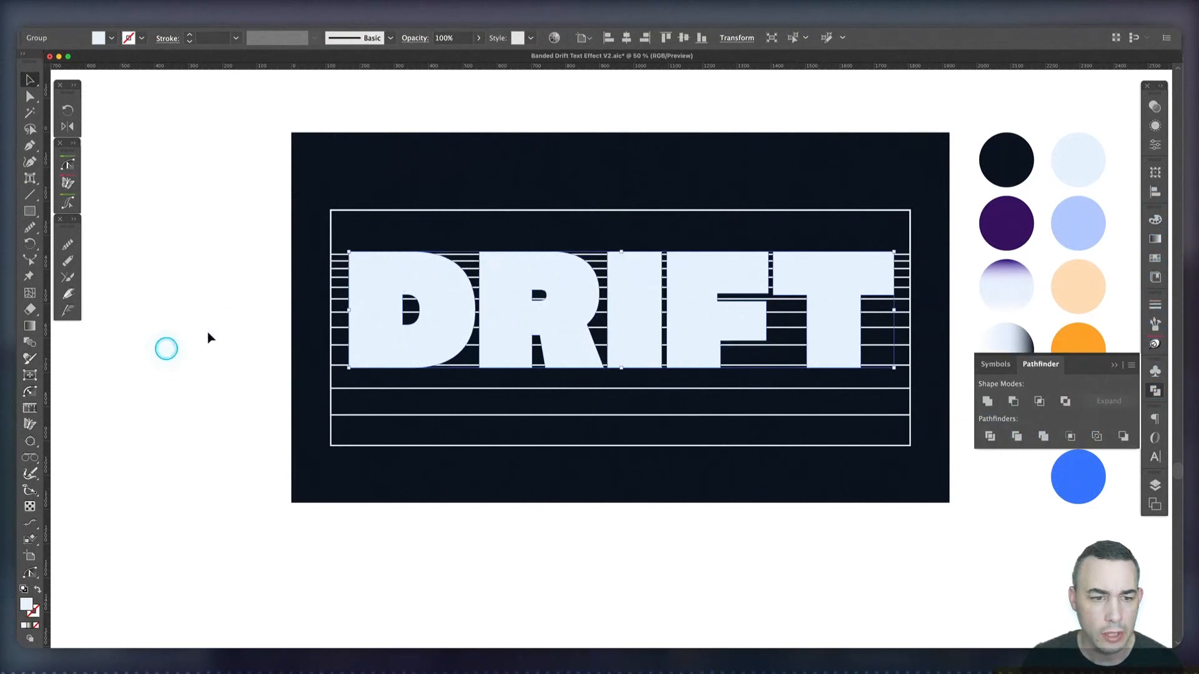
click(220, 322)
Select the lettering and the line group and use Shape Builder to remove the line through the D on both sides of its counter
key(z)
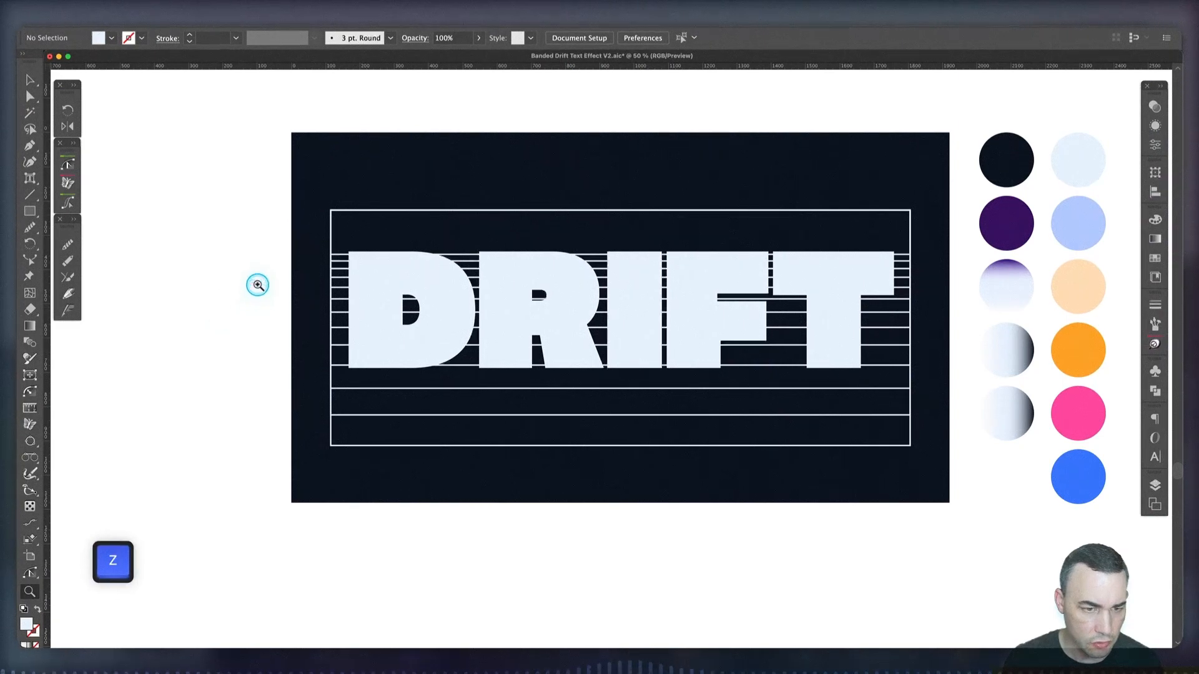
drag(257, 281, 395, 335)
scroll(830, 404, down, 2)
key(space)
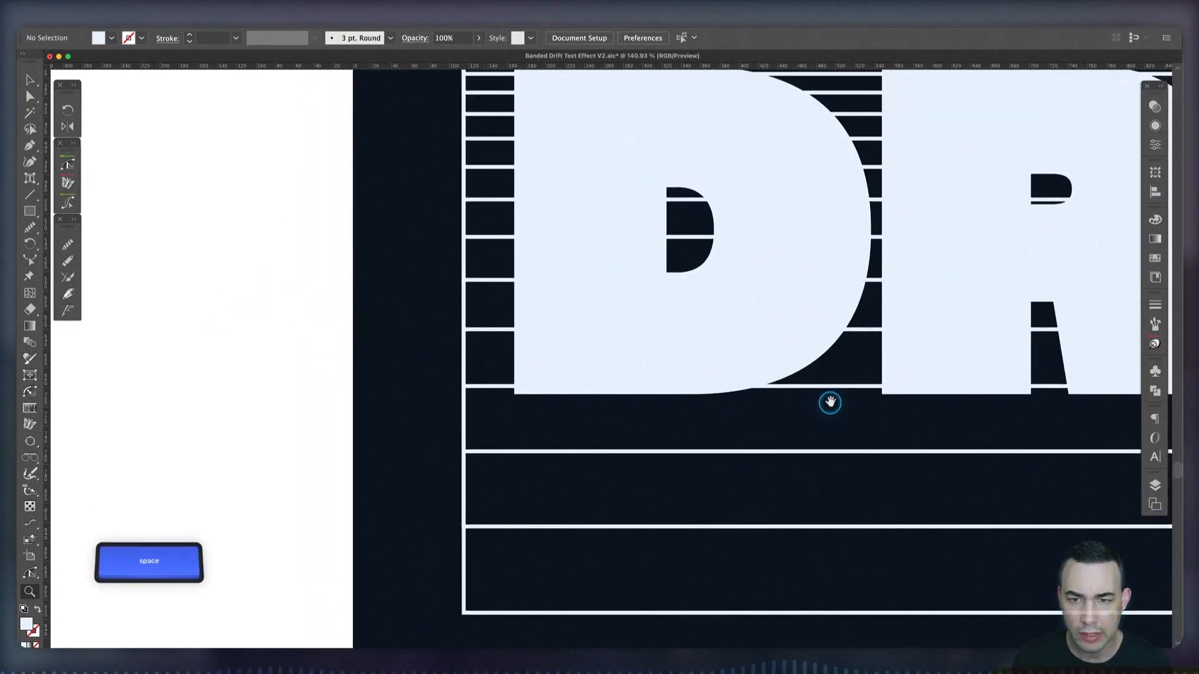
drag(830, 404, 691, 417)
key(v)
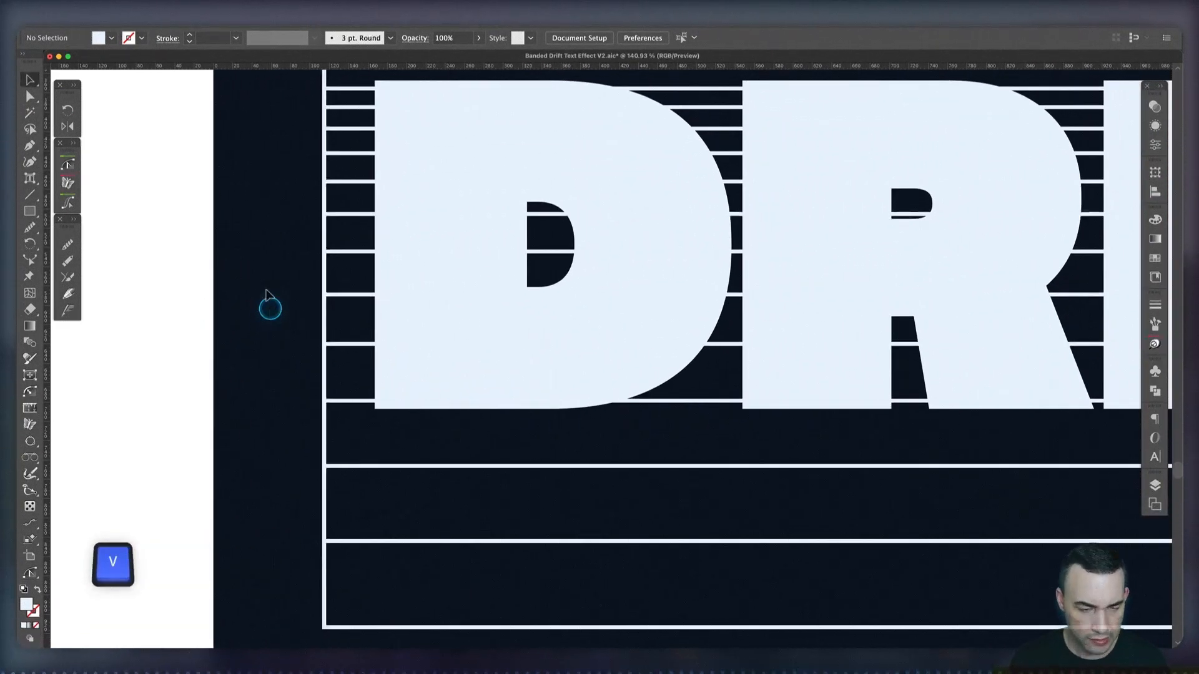
drag(388, 262, 803, 420)
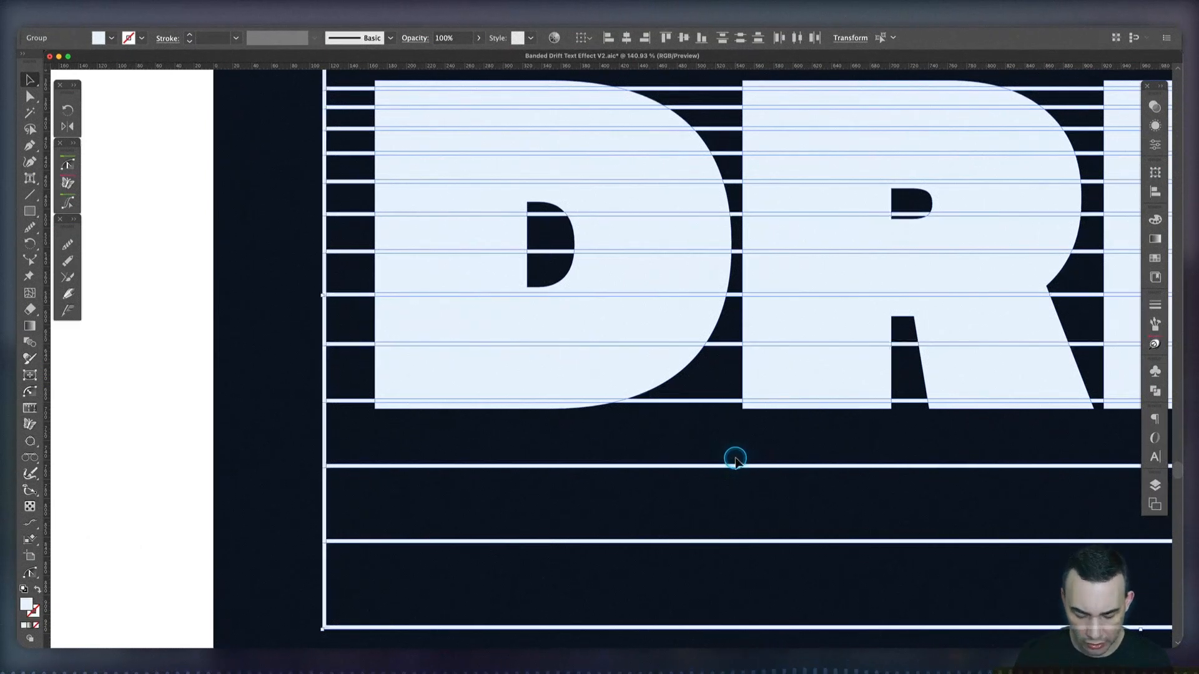
key(shift+m)
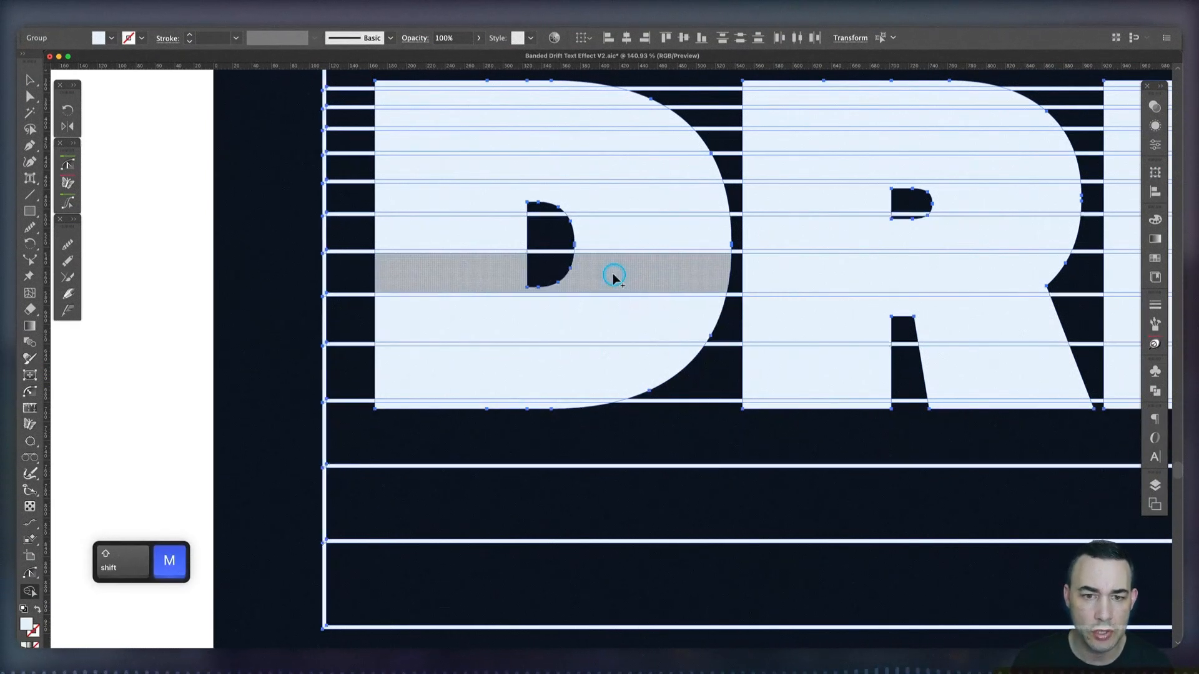
alt+click(512, 256)
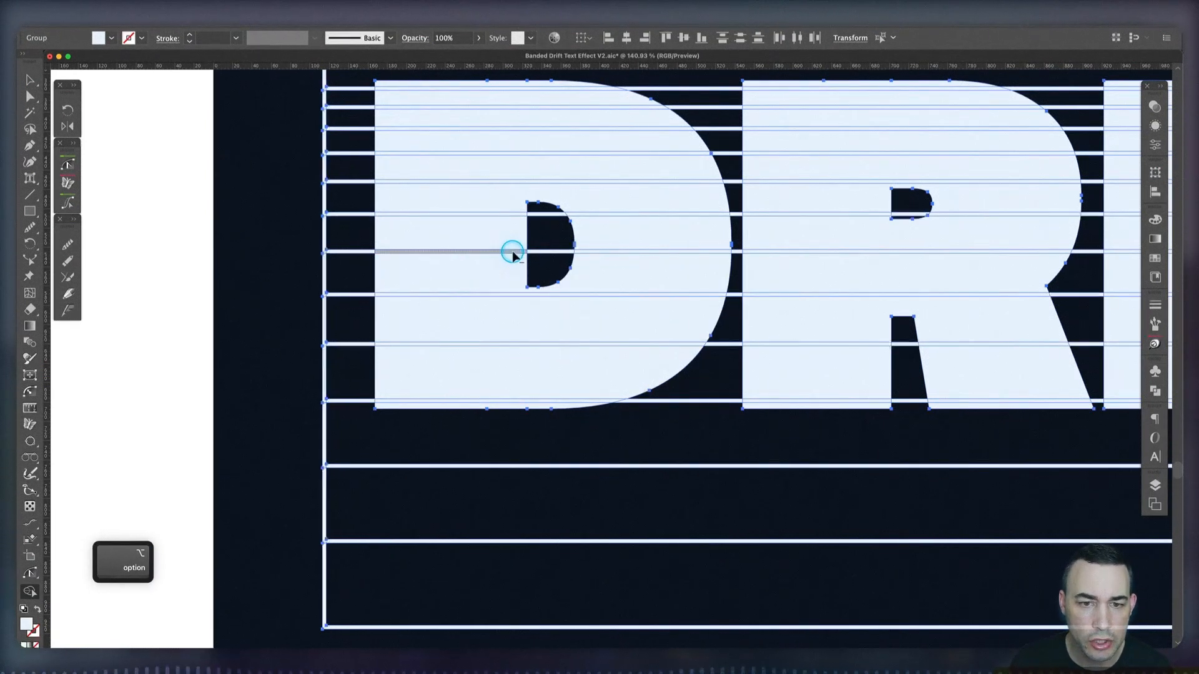
alt+click(592, 253)
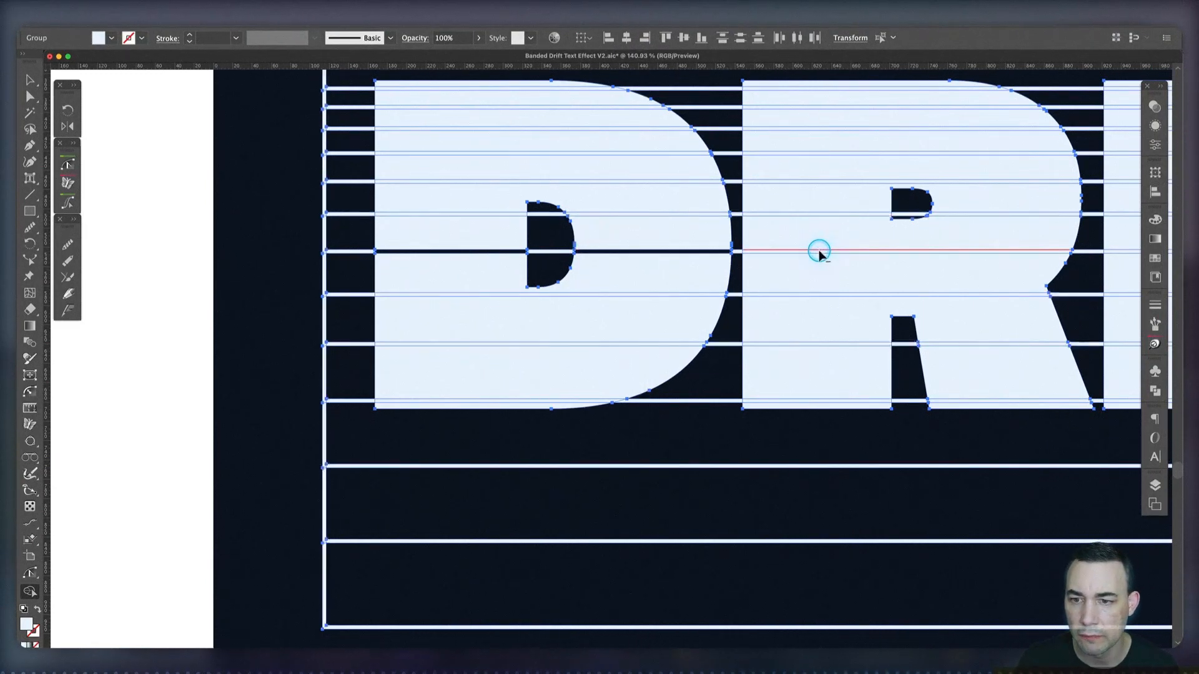
Use Shape Builder to remove the line level with the D's cut from the R, I, F and T
alt+click(820, 251)
scroll(818, 253, right, 7)
alt+click(752, 251)
alt+click(876, 252)
scroll(874, 254, right, 9)
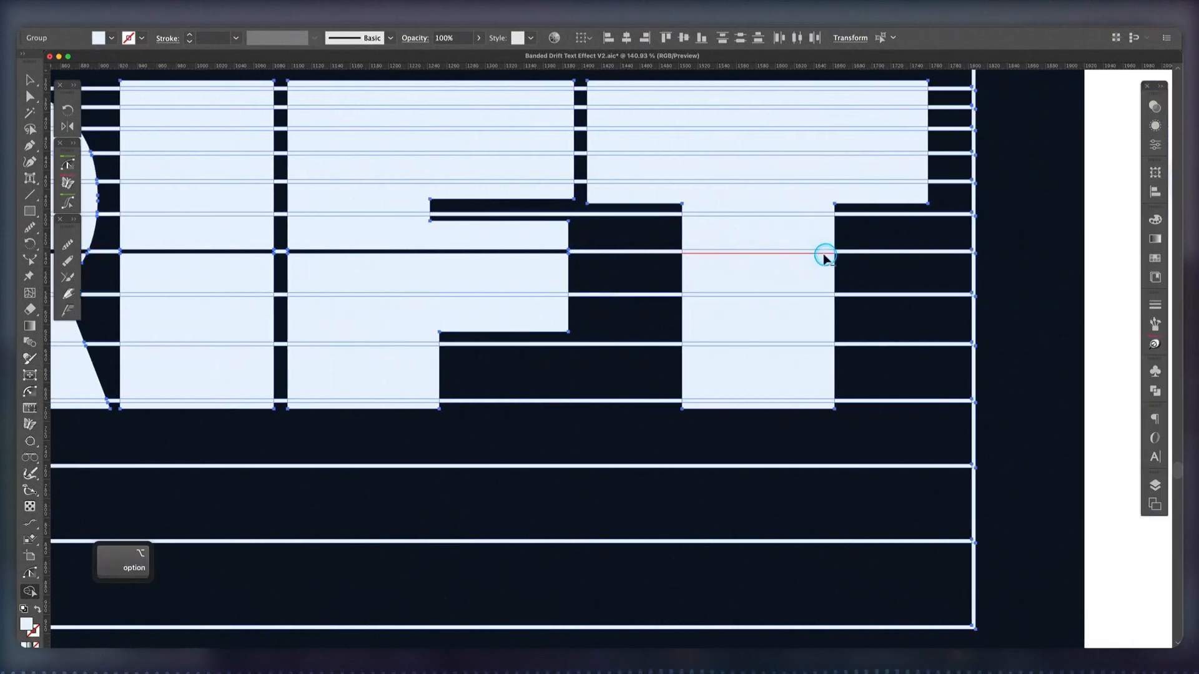
alt+click(824, 253)
Remove the three lower horizontal lines from the T and the F with Shape Builder
alt+click(804, 295)
alt+click(783, 344)
alt+click(762, 401)
alt+click(409, 401)
alt+click(412, 344)
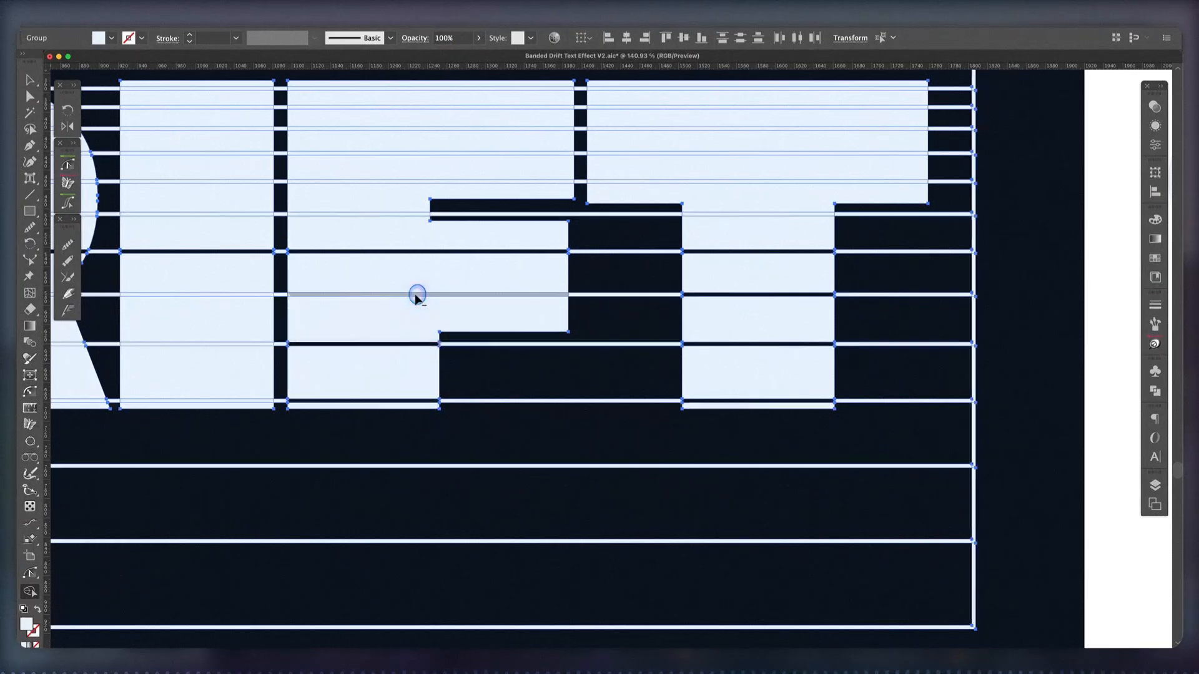
alt+click(417, 295)
Remove the three lower horizontal lines from the I with Shape Builder
scroll(406, 296, left, 9)
alt+click(550, 295)
alt+click(551, 344)
alt+click(544, 401)
Remove the three lower horizontal lines from the R and the D, including both R legs, and deselect the artwork
alt+click(396, 401)
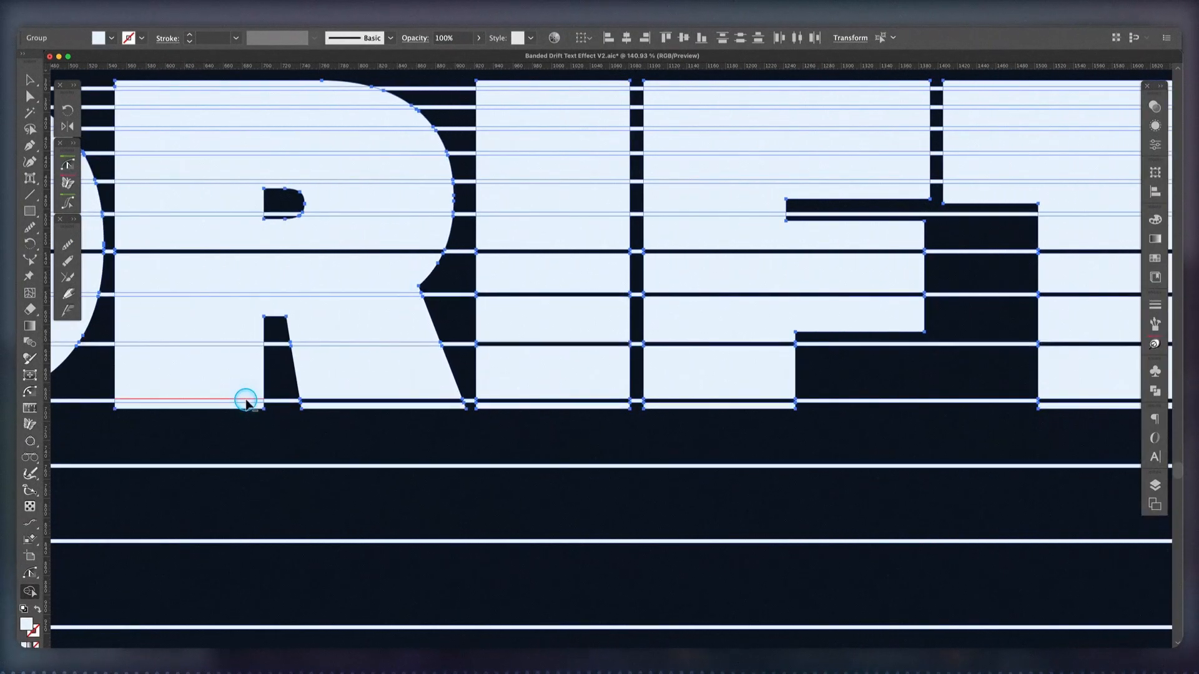
alt+click(246, 400)
alt+click(374, 344)
alt+click(243, 344)
alt+click(241, 295)
scroll(241, 295, left, 9)
alt+click(288, 294)
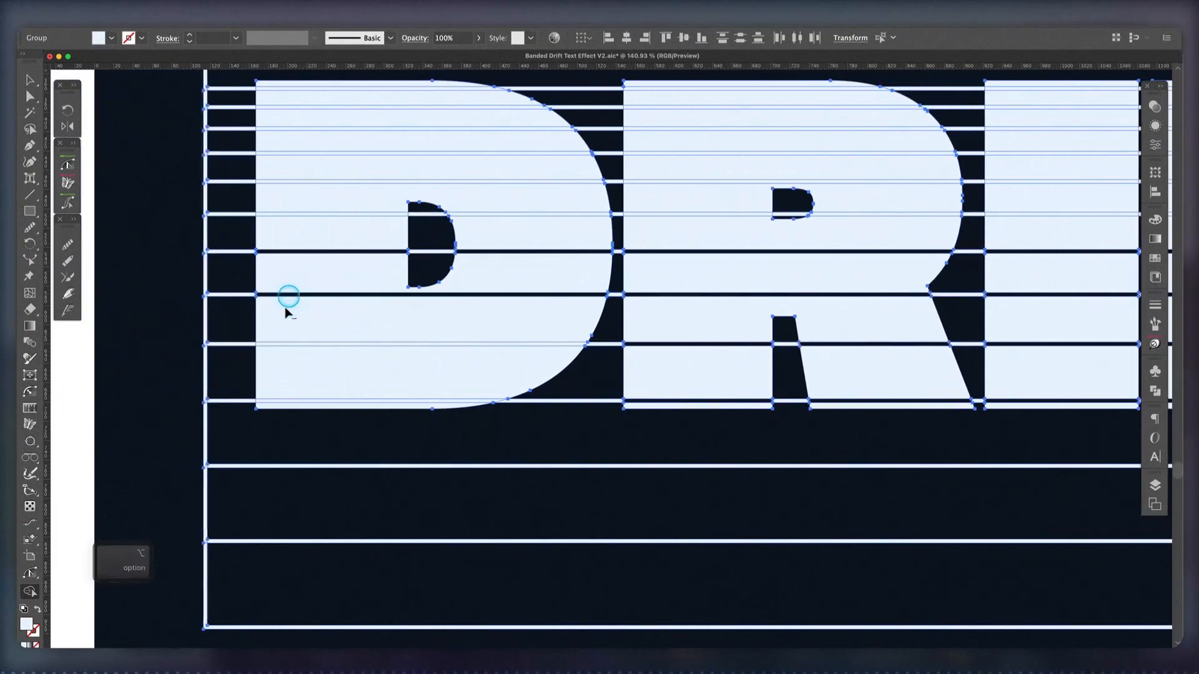
click(648, 538)
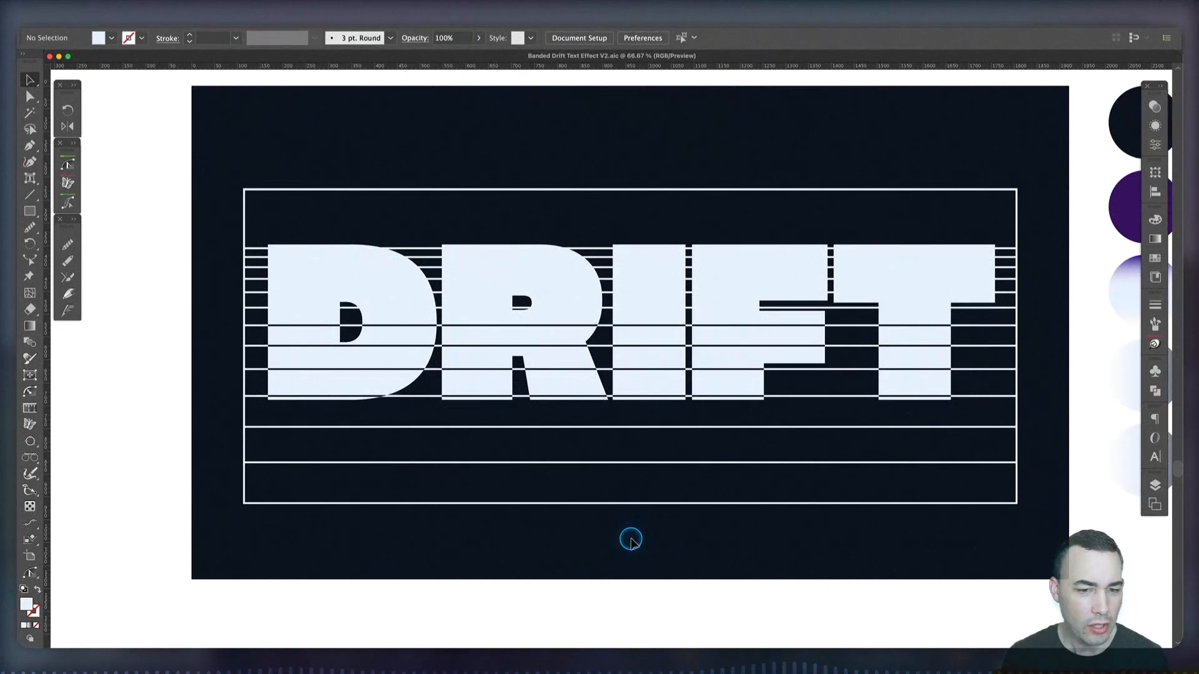
Select the leftover group of lines around the lettering and delete it, leaving only the sliced DRIFT letters
drag(216, 448, 465, 557)
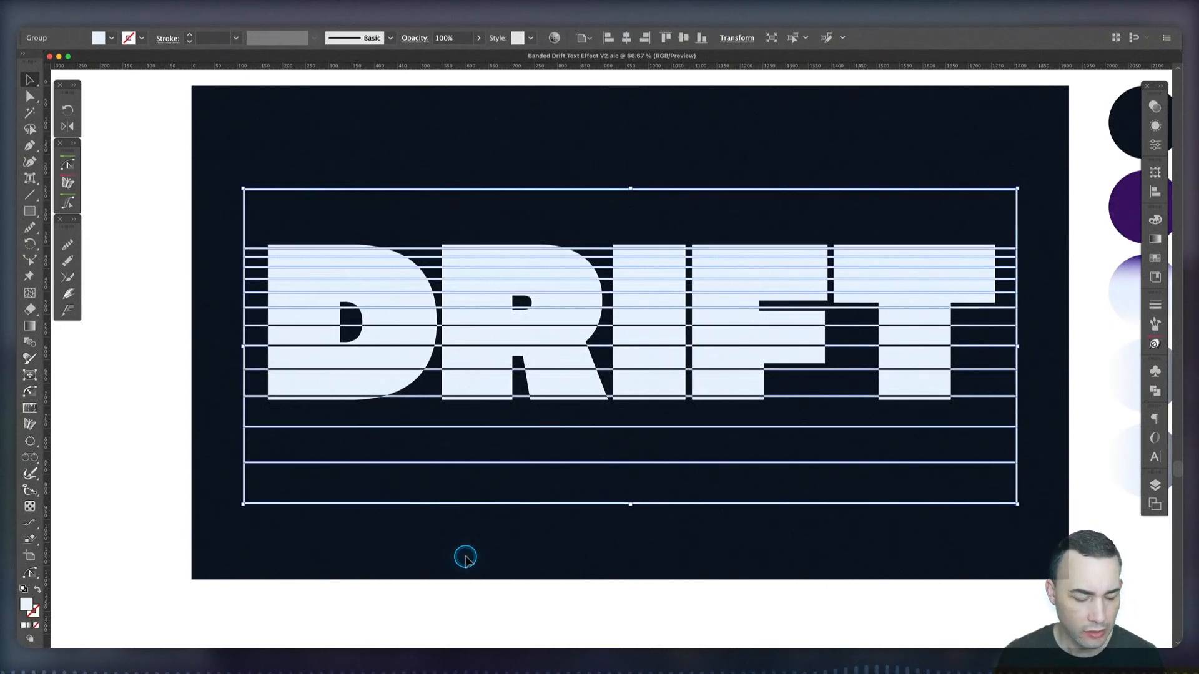
key(Delete)
click(322, 283)
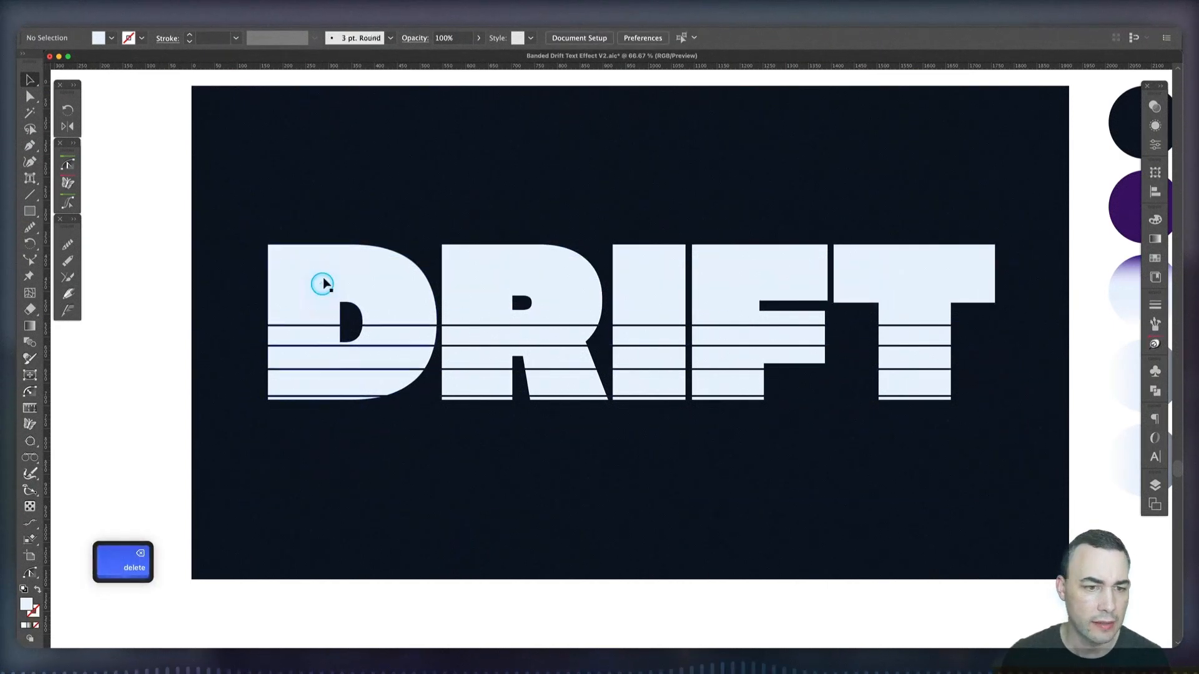
click(619, 188)
Merge the thin sliver along the top of the R into the letter's upper part with Shape Builder
drag(233, 210, 1030, 454)
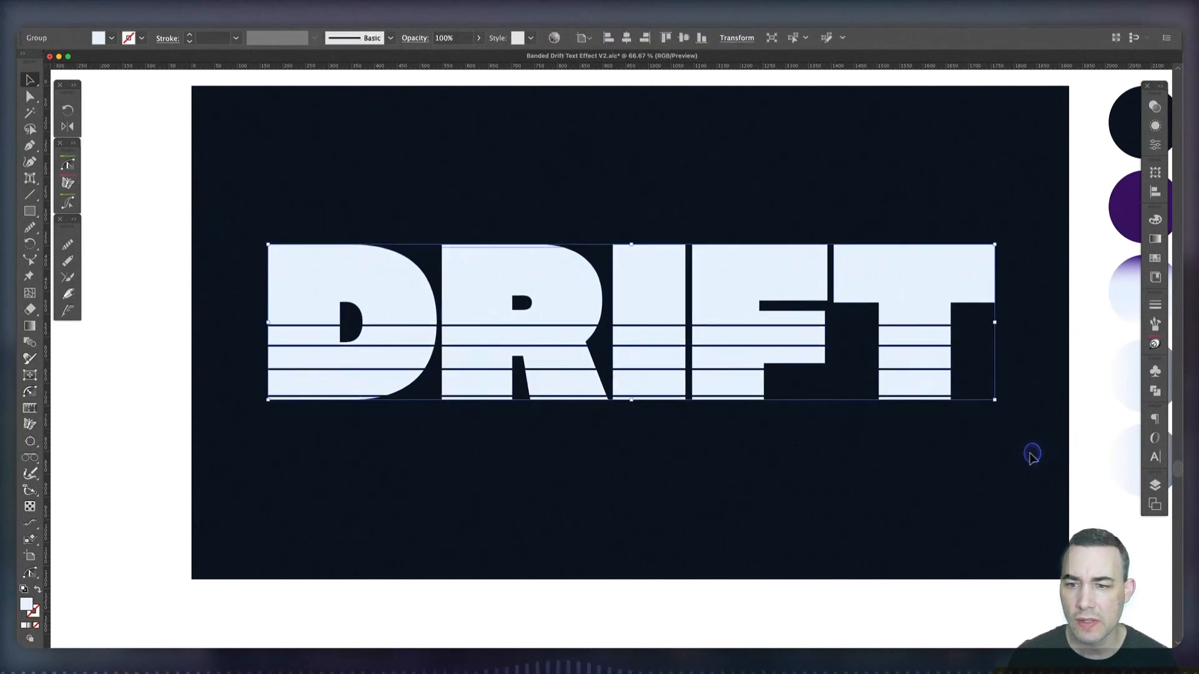
key(shift+m)
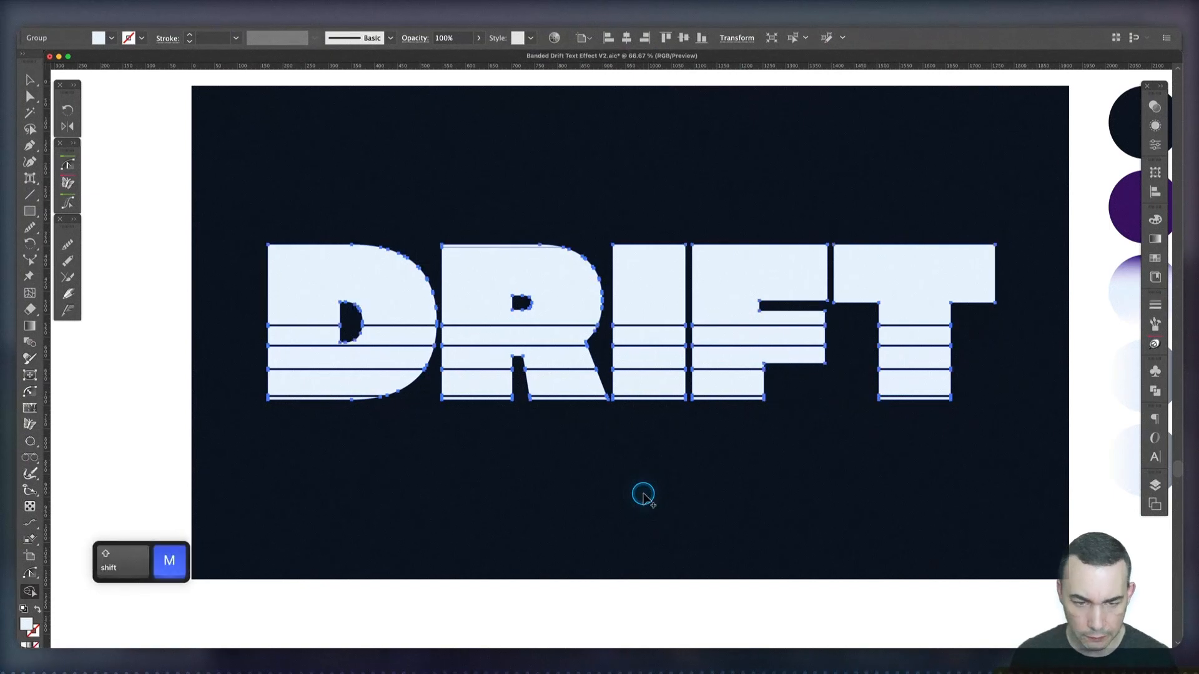
click(474, 249)
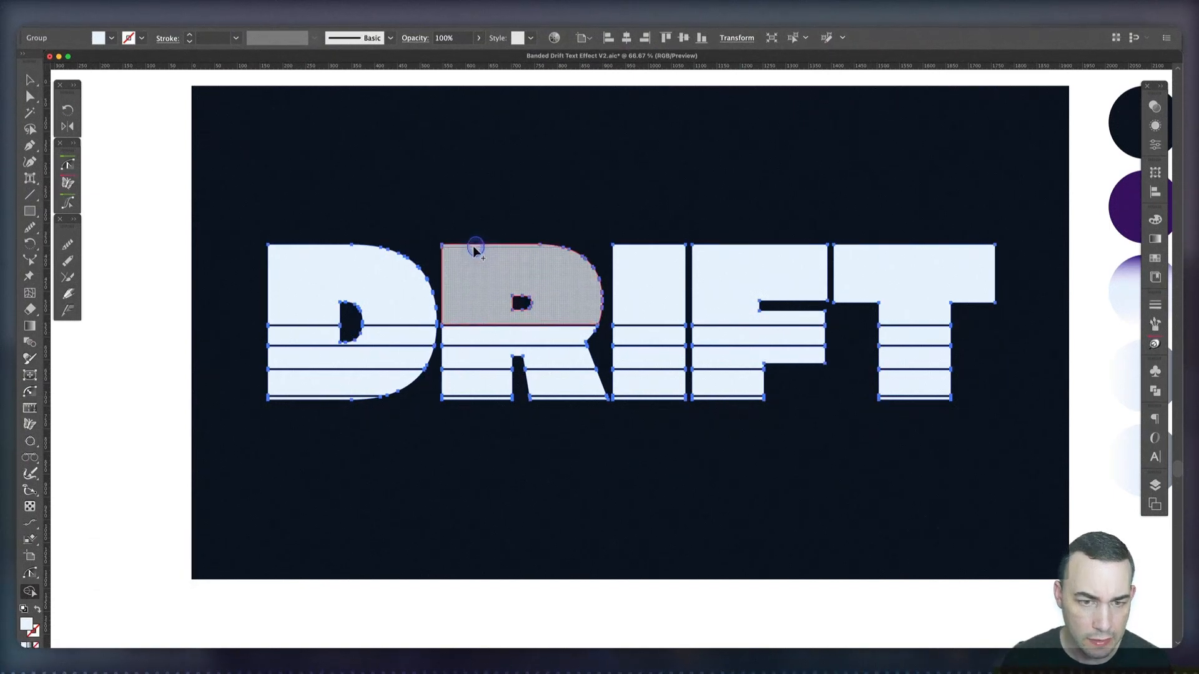
Ungroup the sliced lettering into separate pieces and deselect it
key(v)
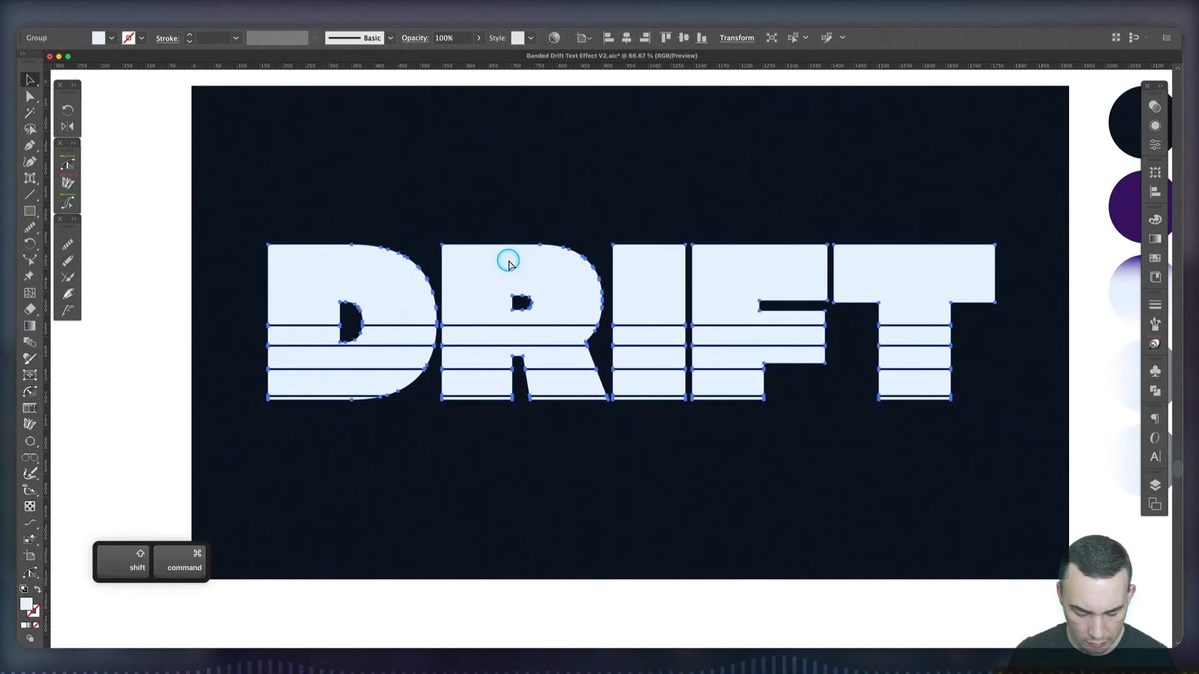
key(shift+super+g)
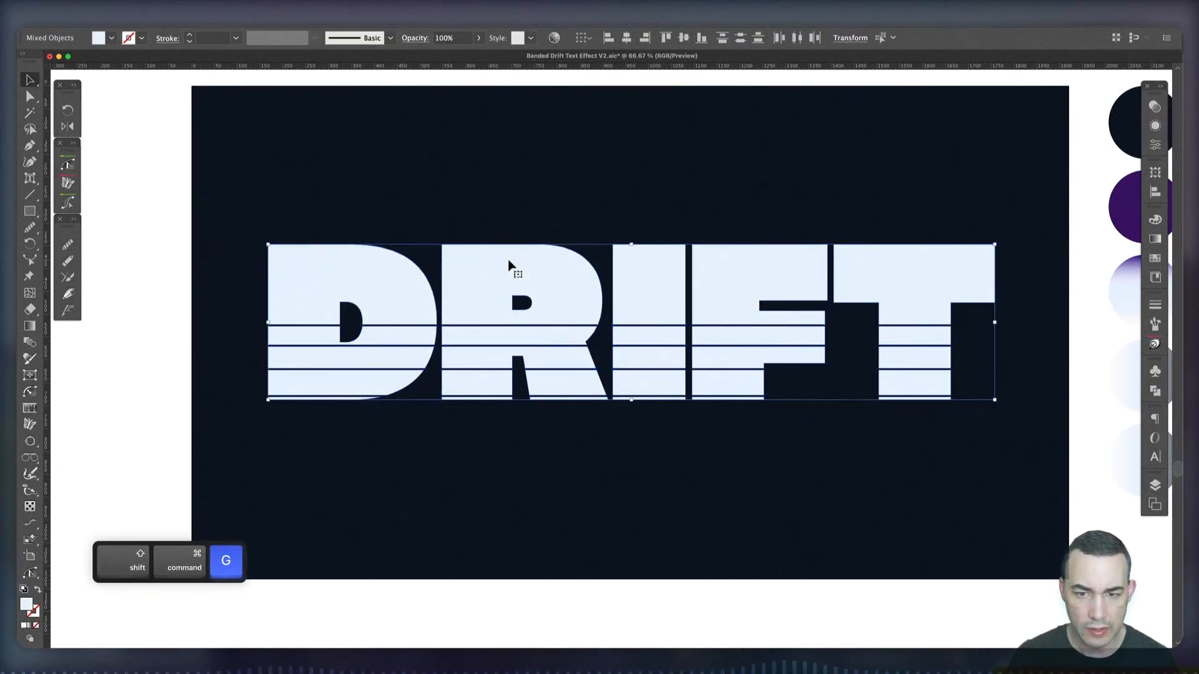
click(594, 553)
Release the D's compound path so its bands become separate shapes, and deselect them
click(337, 275)
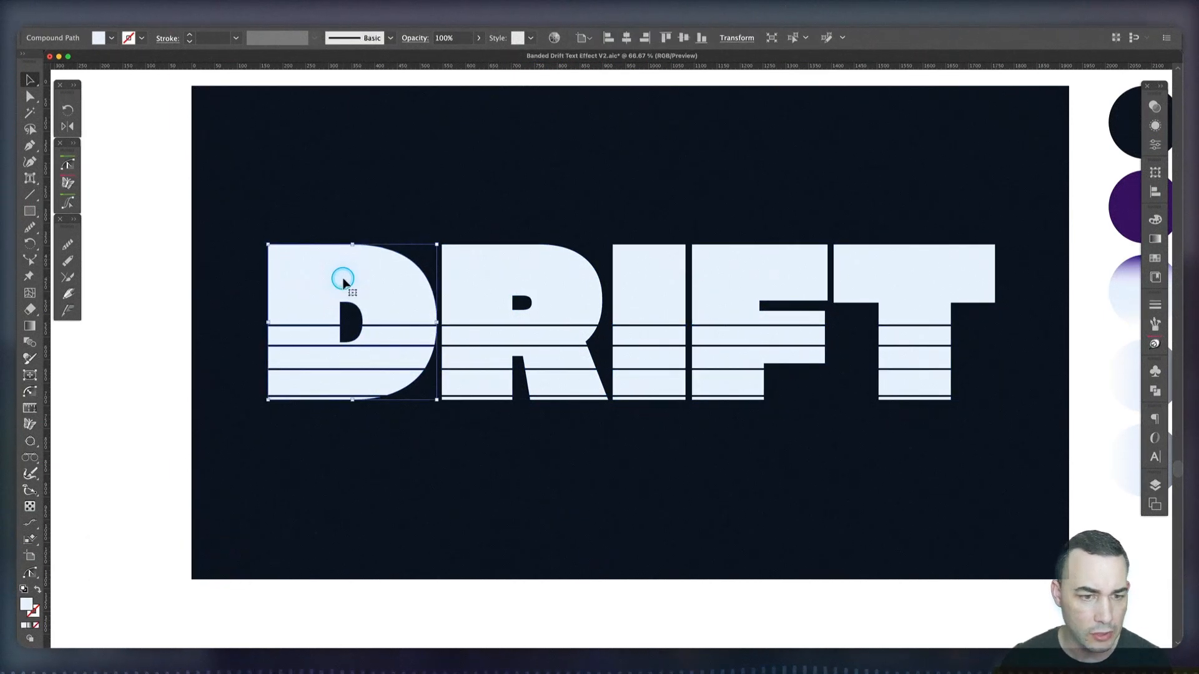
click(126, 20)
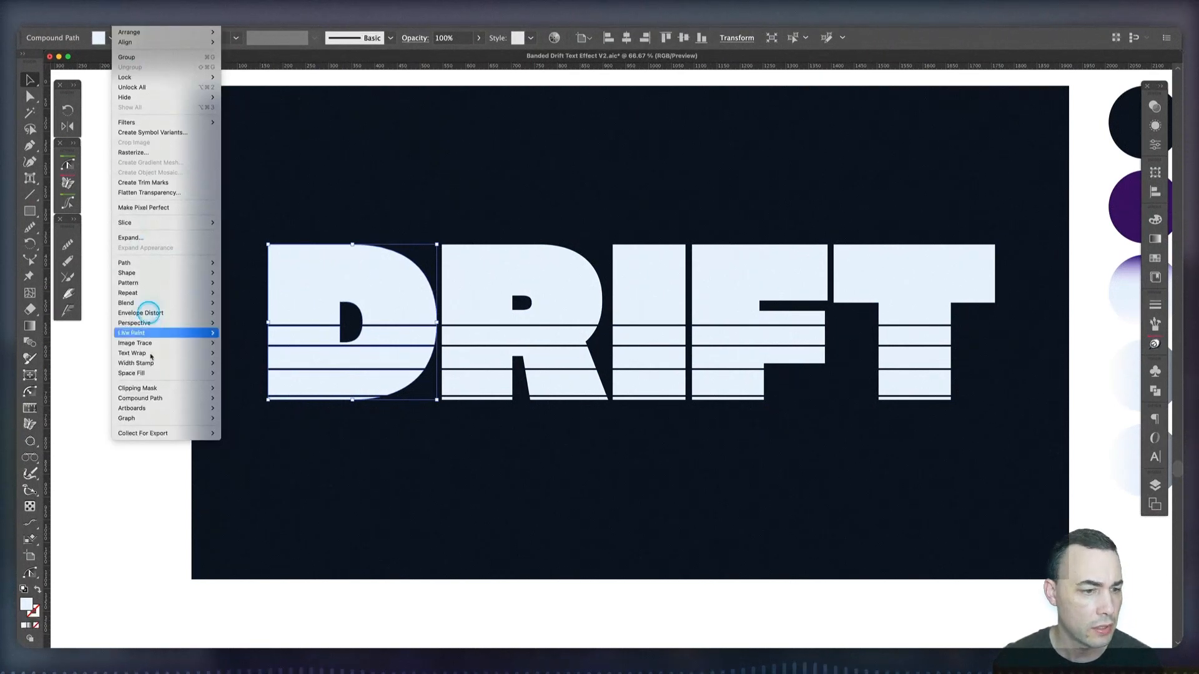
mouse_move(160, 399)
click(250, 408)
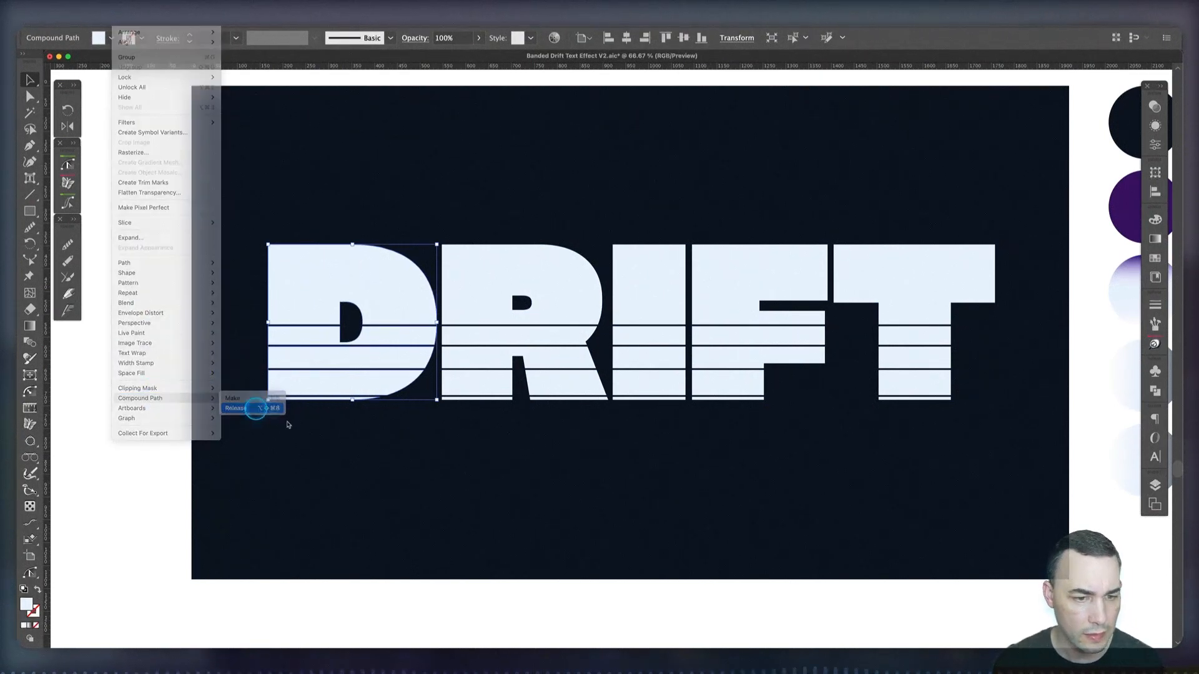
click(445, 470)
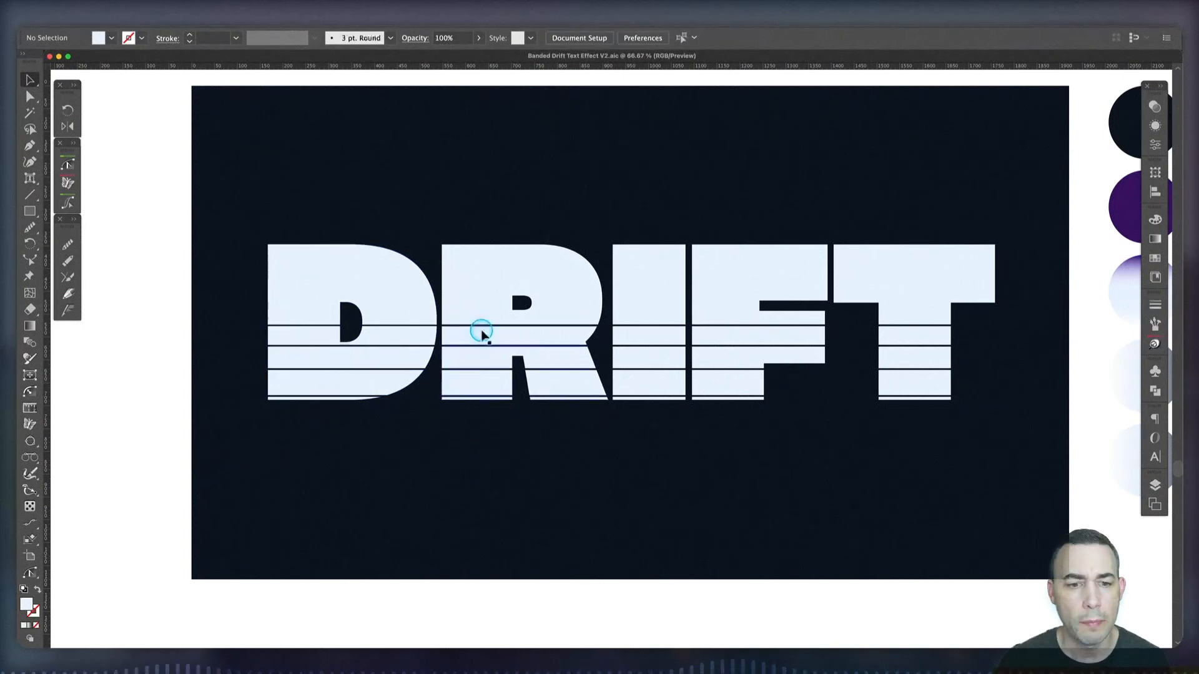
Release the compound path that joins the lower bands of the R
click(484, 325)
click(485, 342)
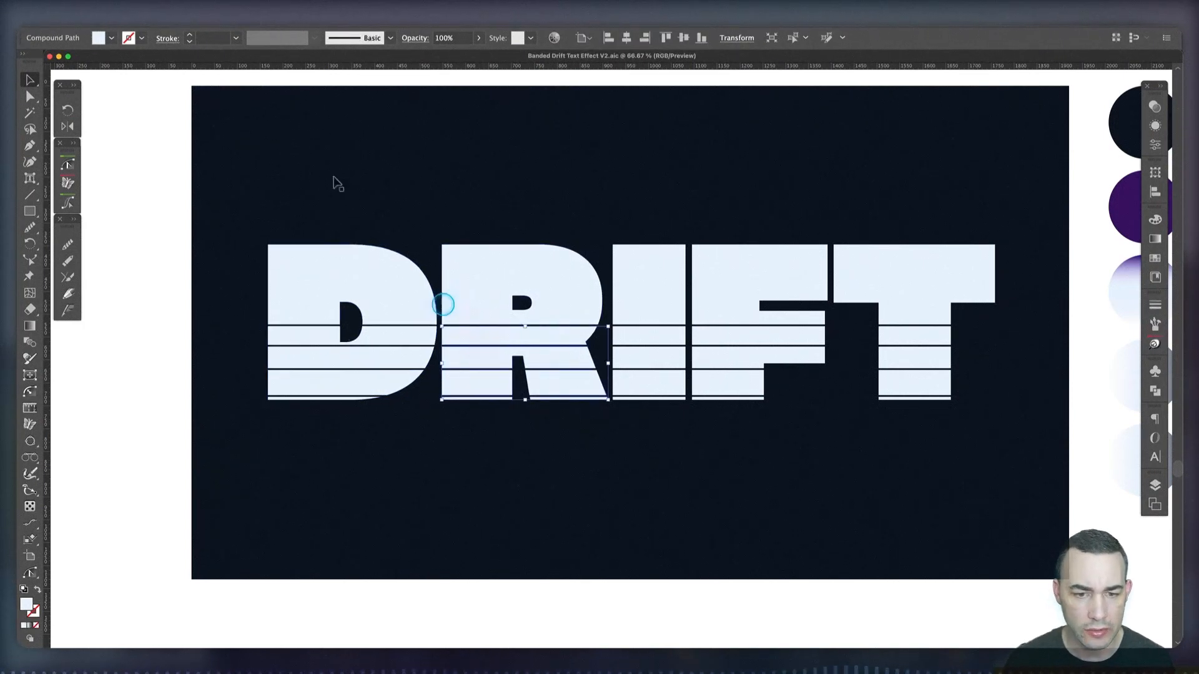
click(127, 21)
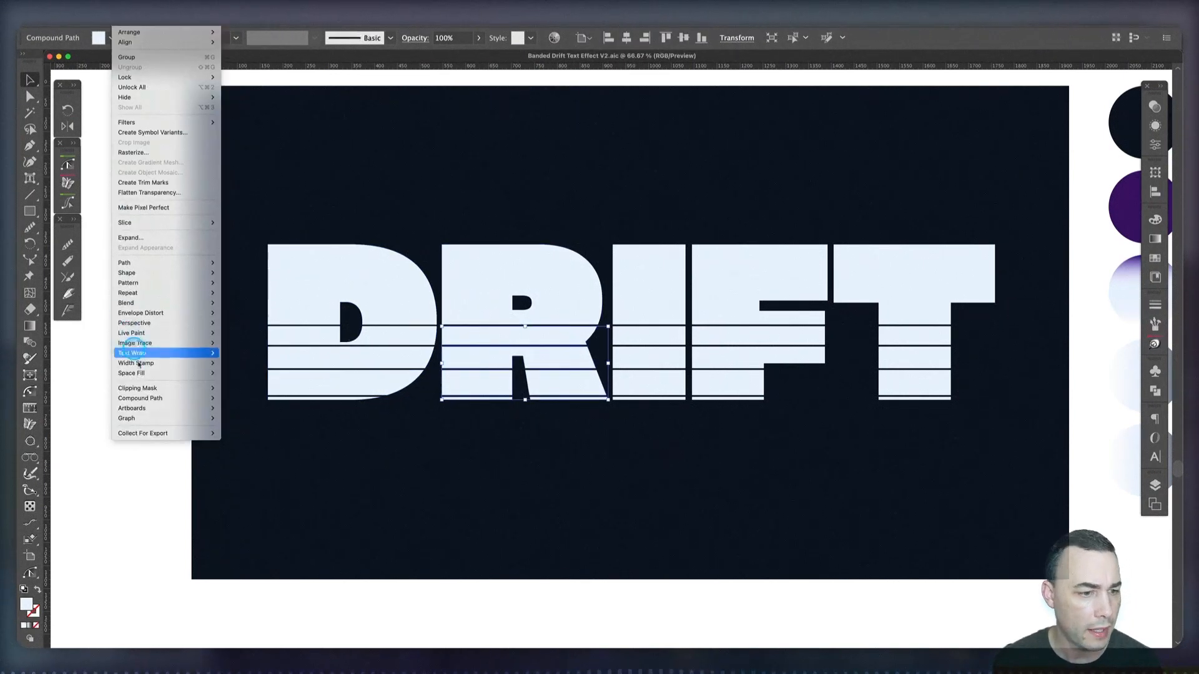
mouse_move(149, 399)
click(255, 409)
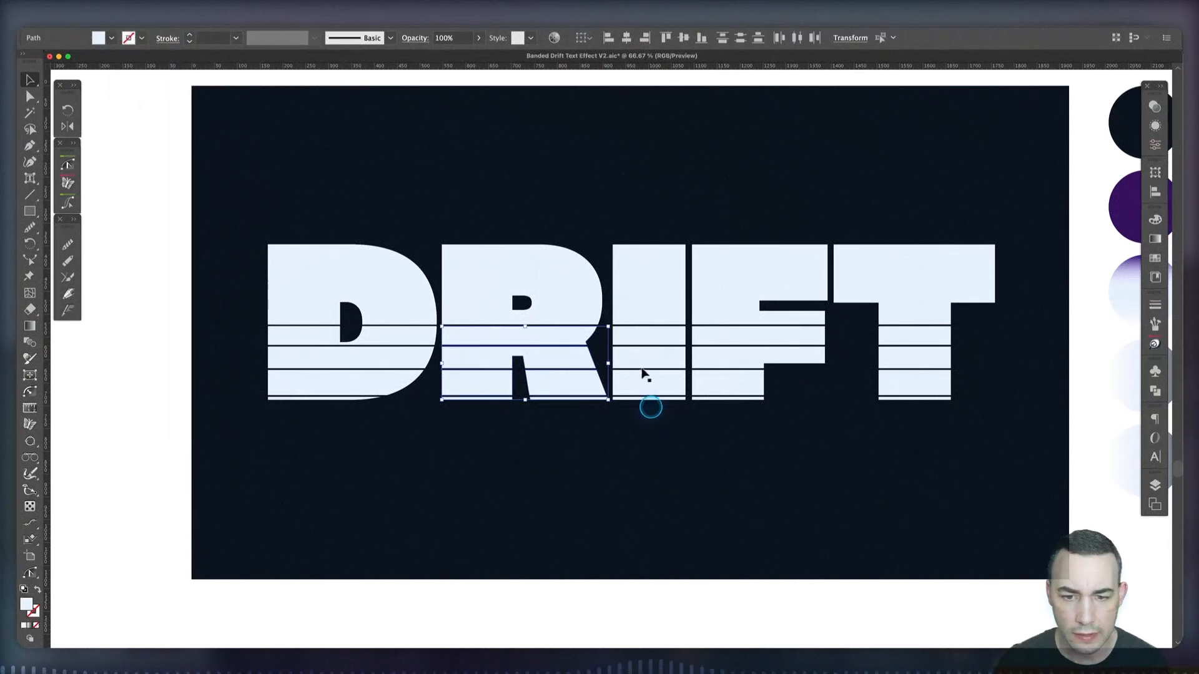
Check that the bands of the I, F and T can be selected individually, and deselect them
click(645, 305)
click(636, 335)
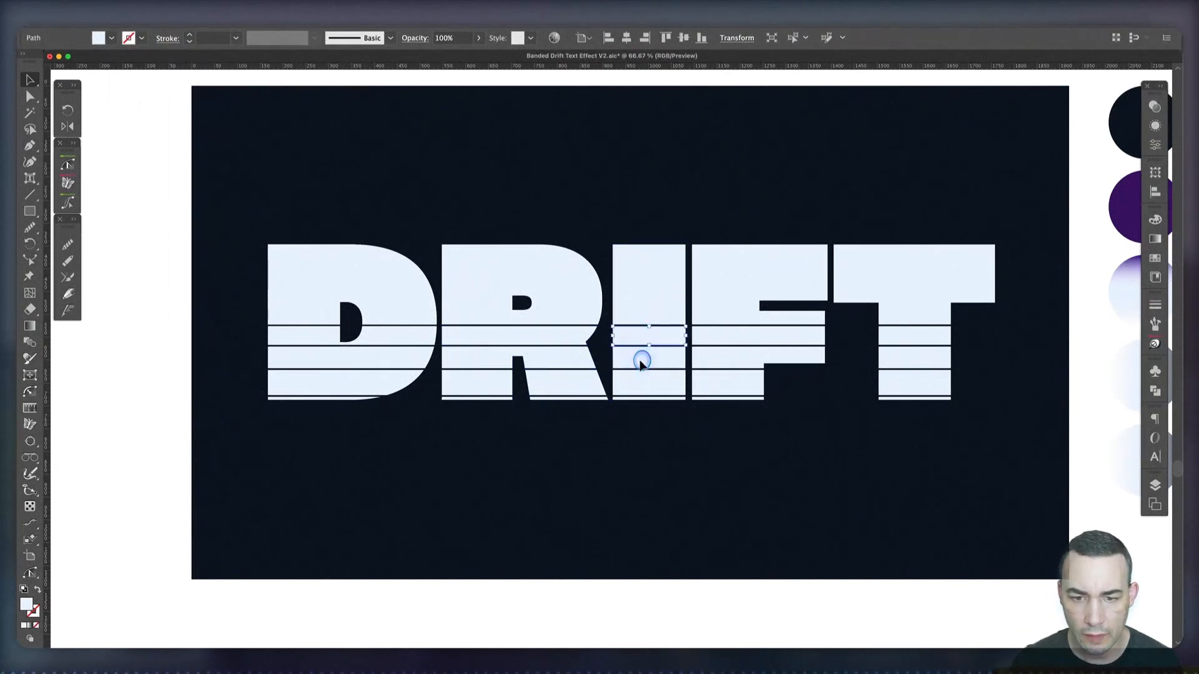
click(641, 362)
click(648, 387)
click(718, 331)
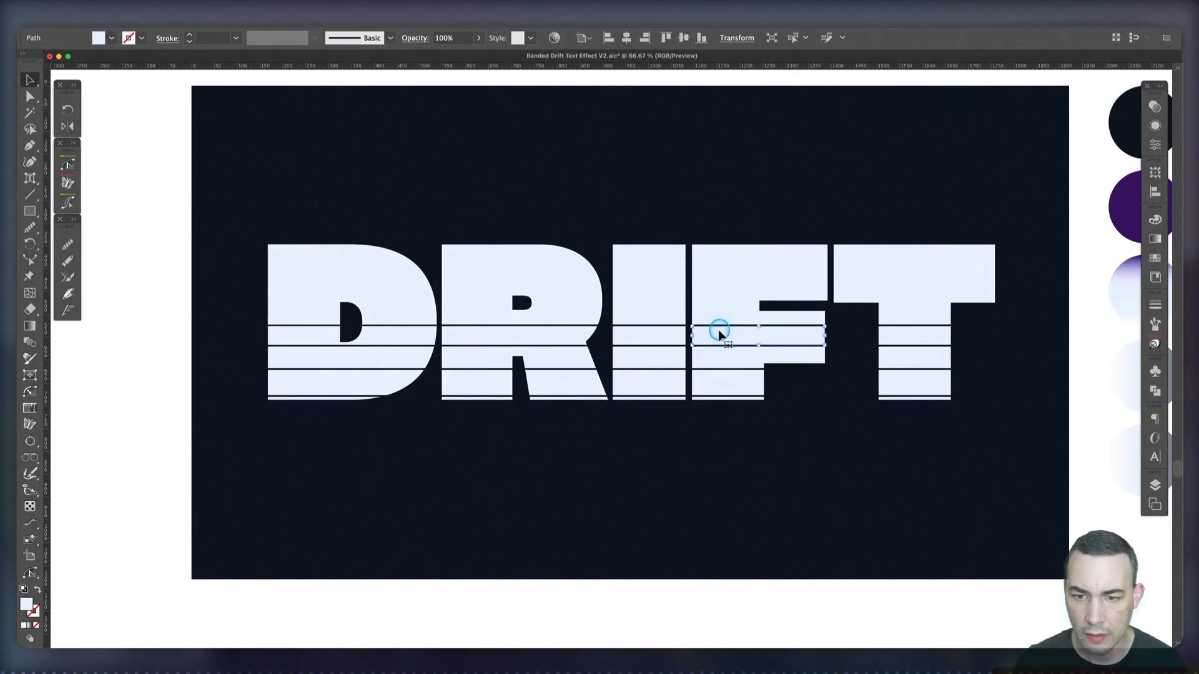
click(722, 356)
click(722, 383)
click(930, 330)
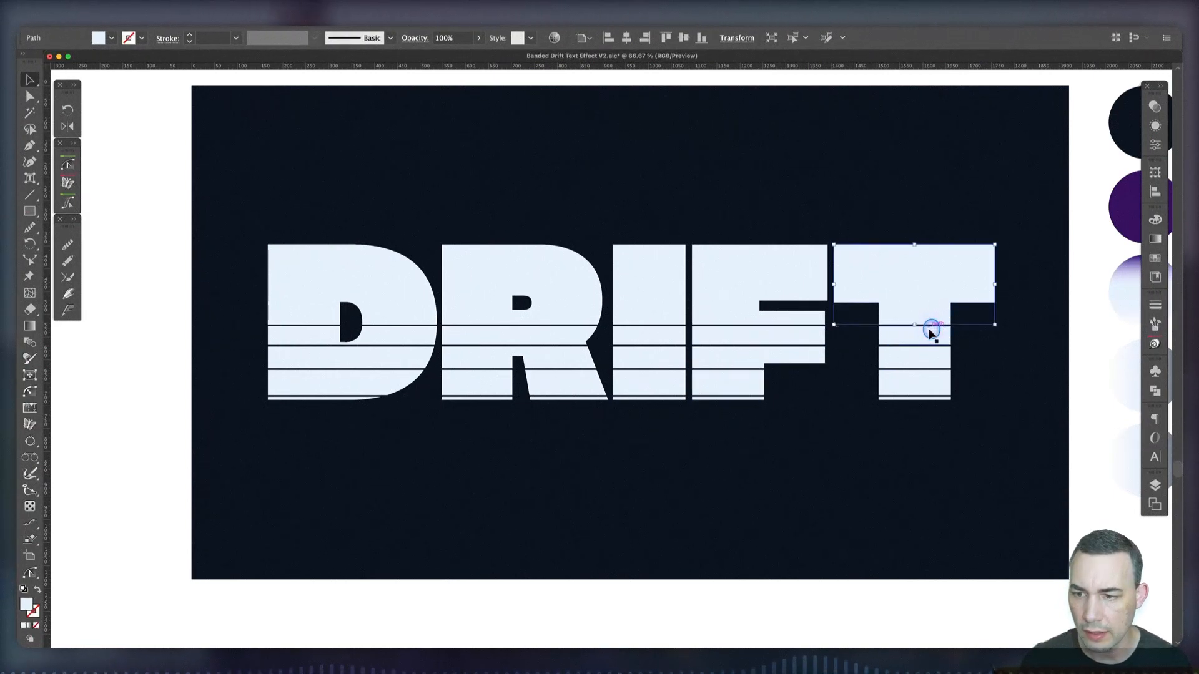
click(922, 337)
click(915, 358)
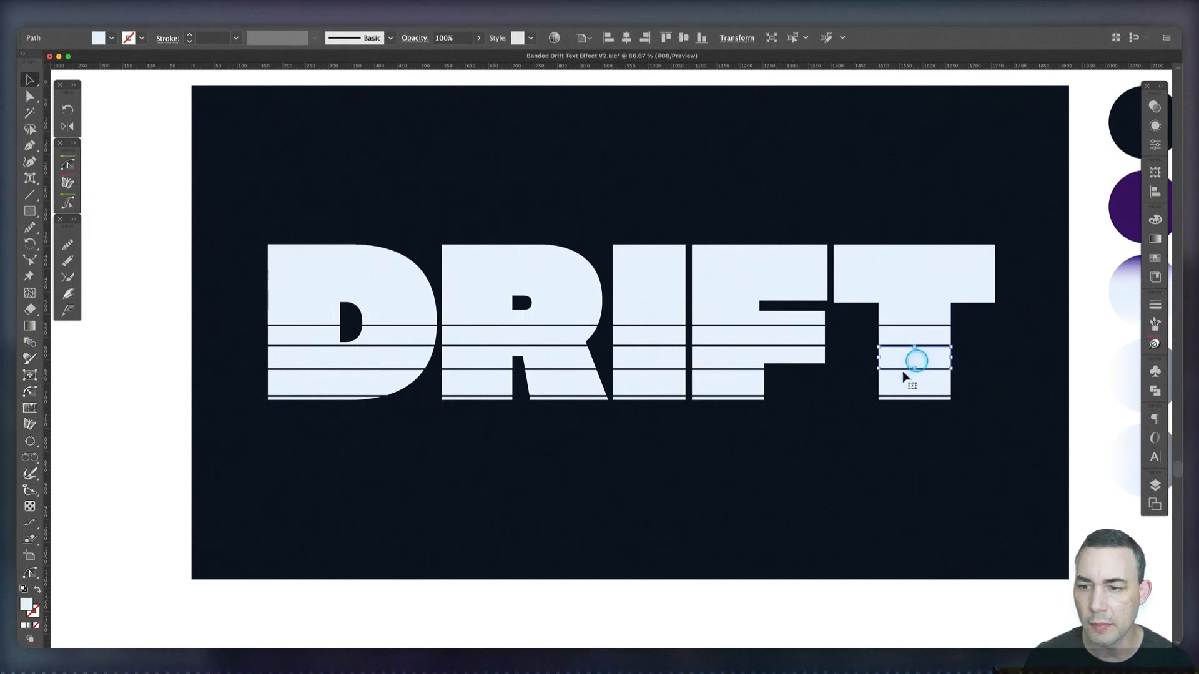
click(680, 483)
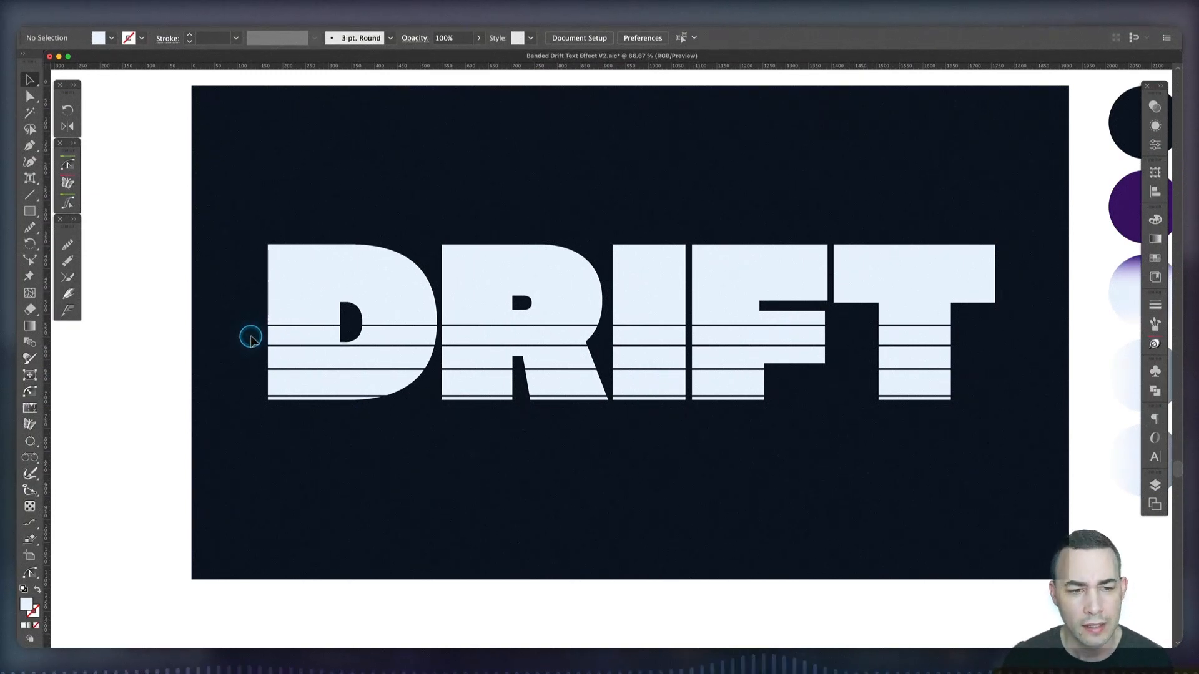
Move all letter bands below the first cut down by 8 px and deselect them
drag(453, 377, 977, 452)
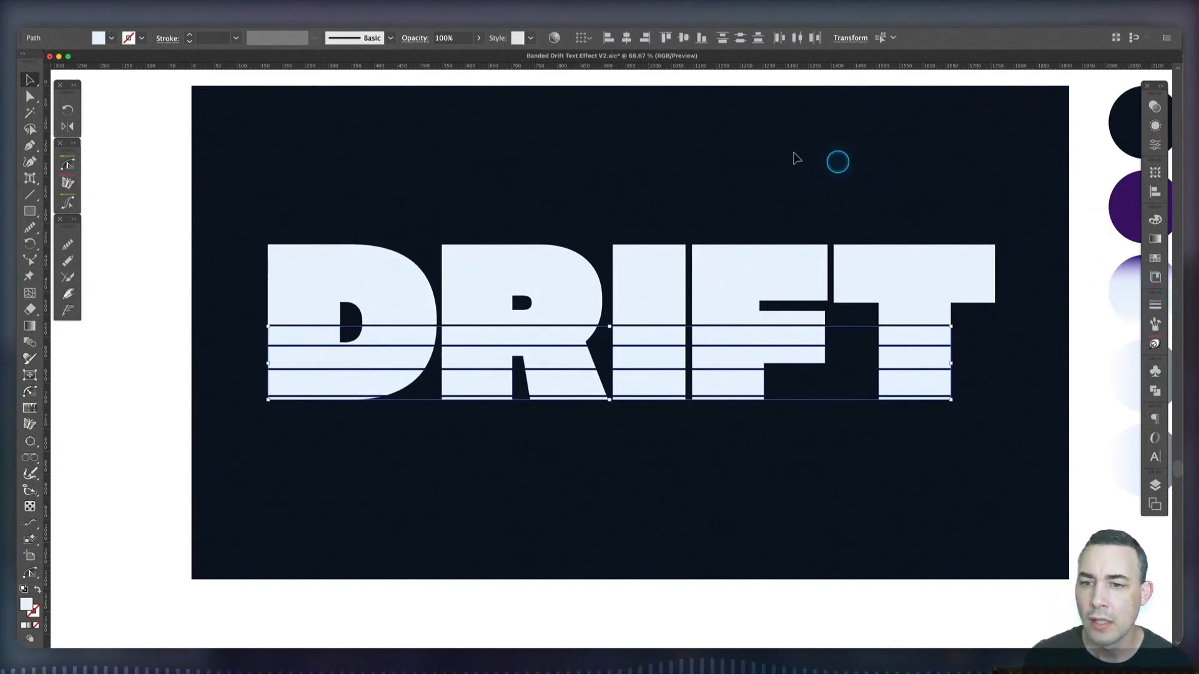
click(1155, 172)
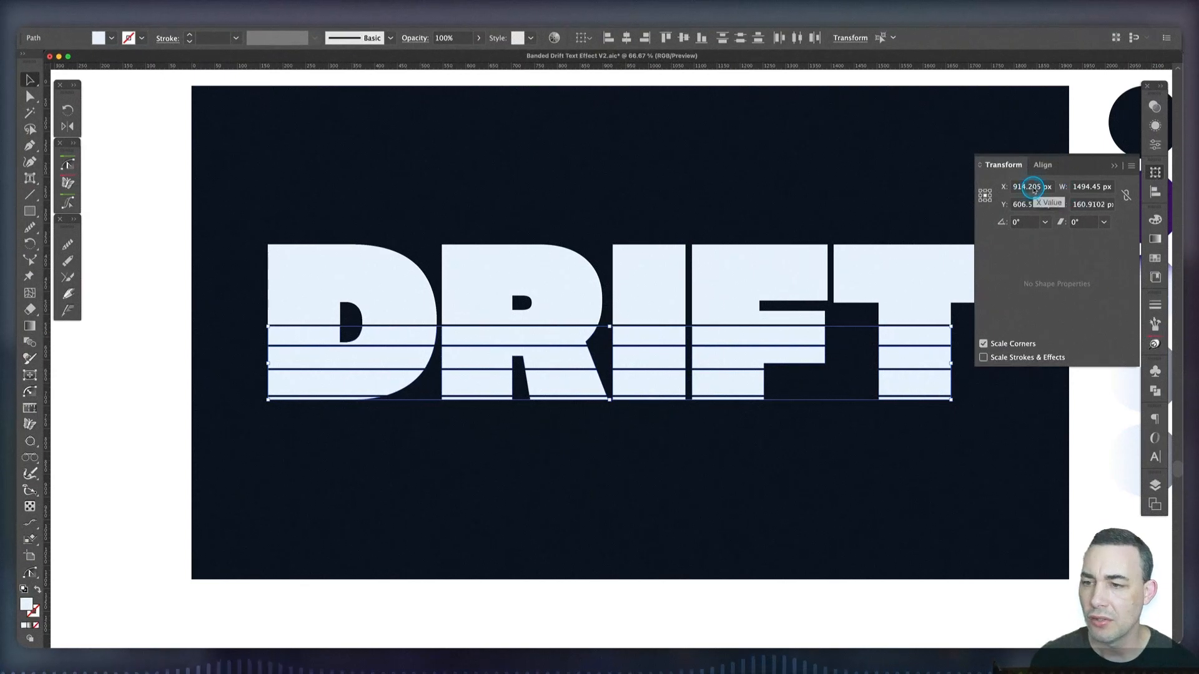
key(Tab)
key(Right)
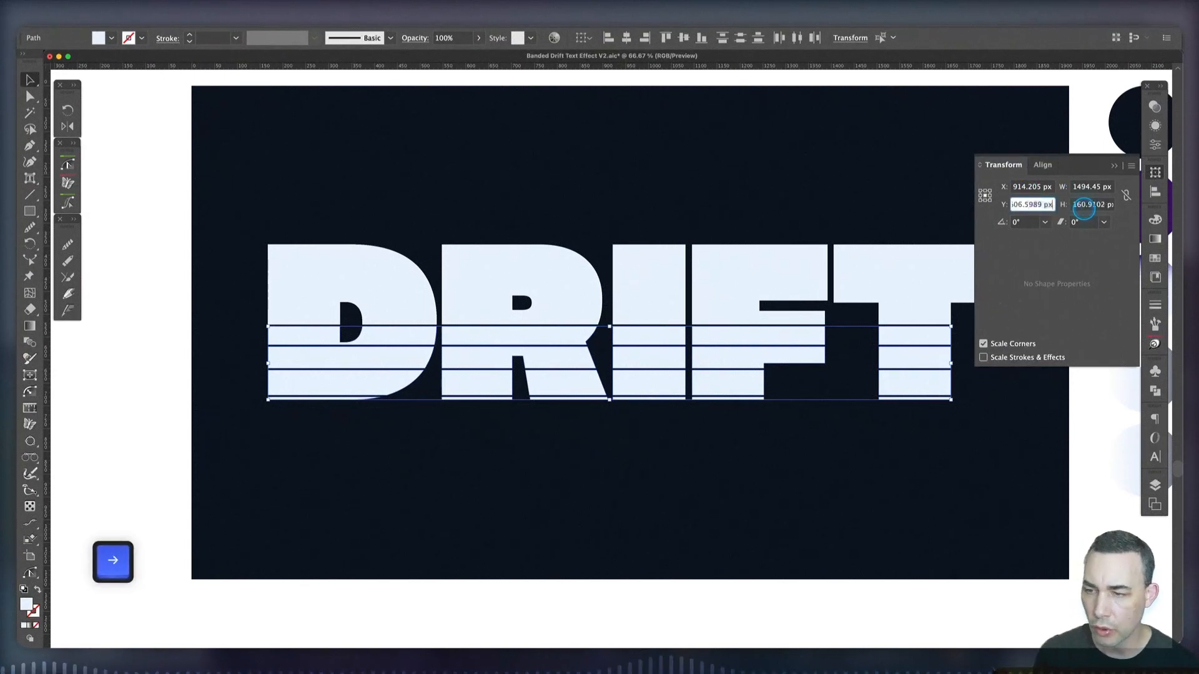
text(+8)
key(Tab)
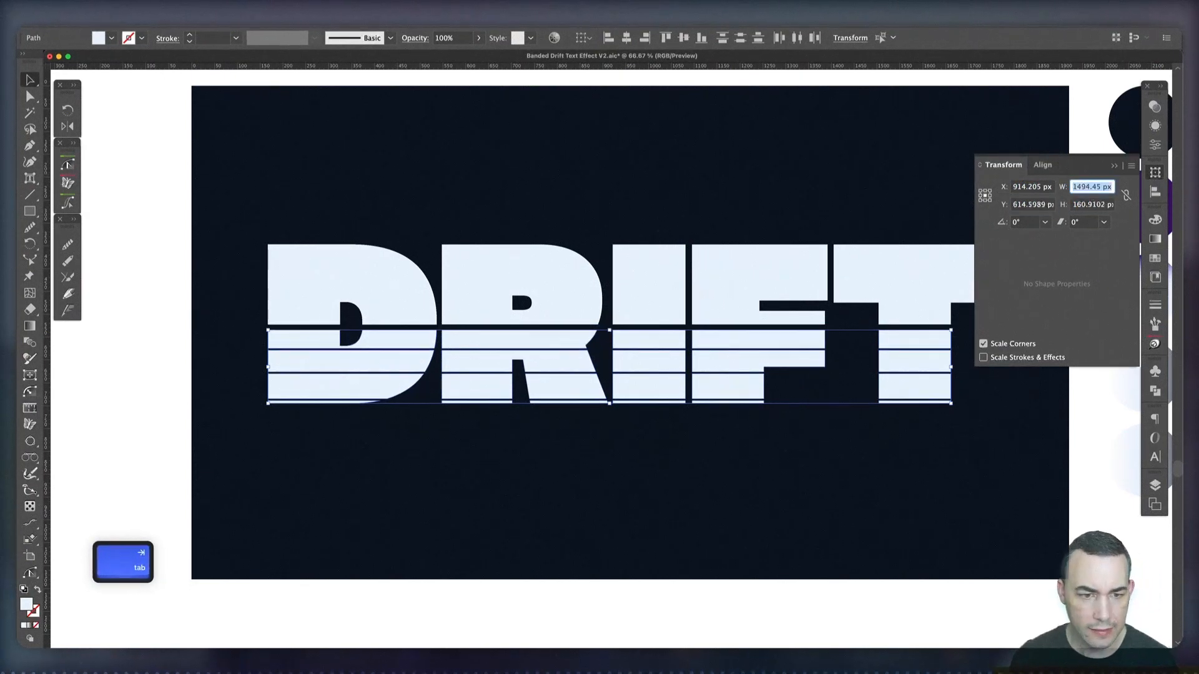
click(290, 417)
Move all letter bands below the second cut down by 4 px and deselect them
drag(250, 364, 845, 446)
drag(980, 457, 980, 457)
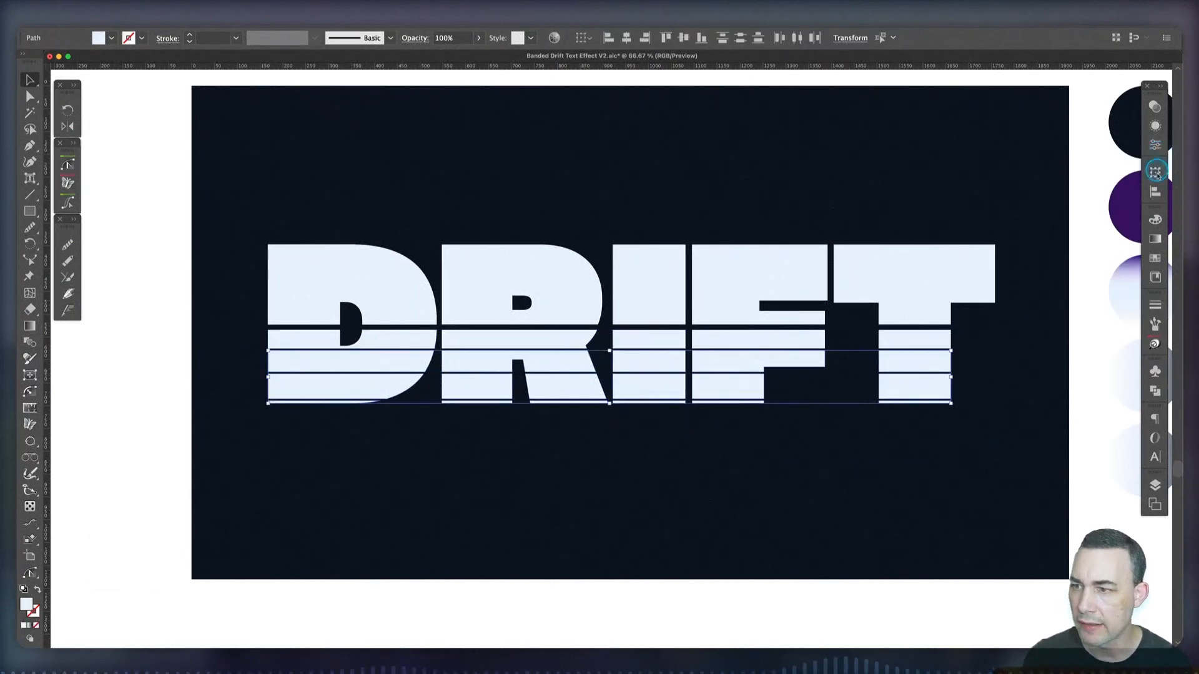
click(1155, 172)
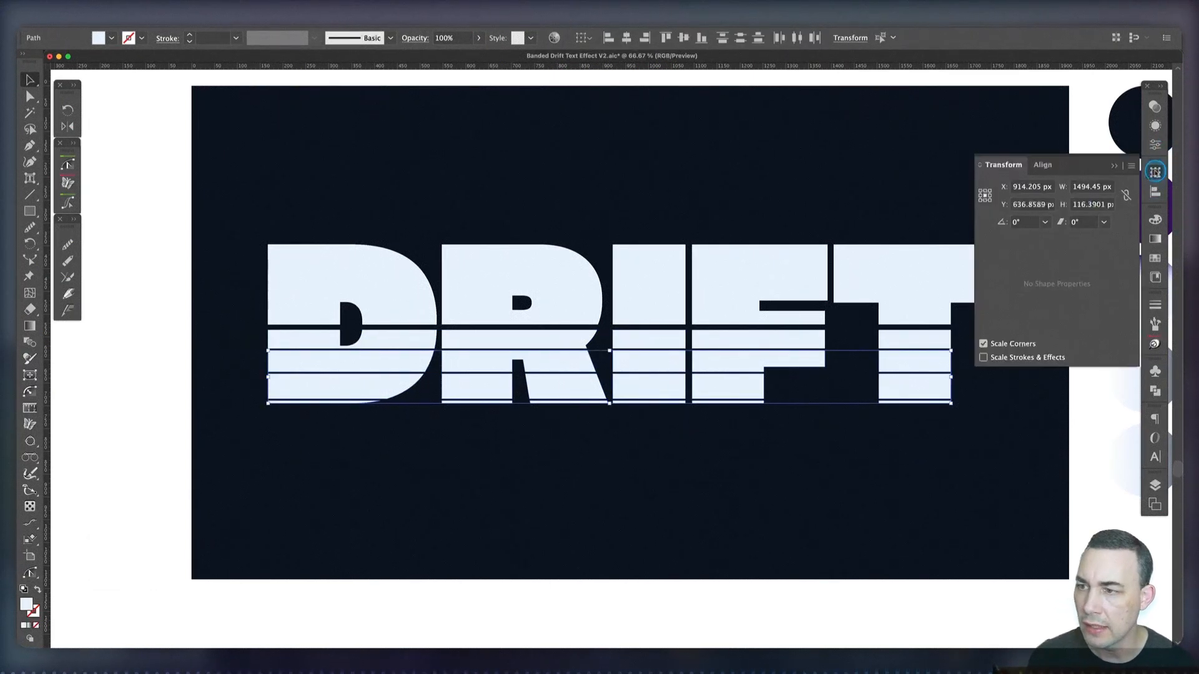
click(1044, 204)
key(Right)
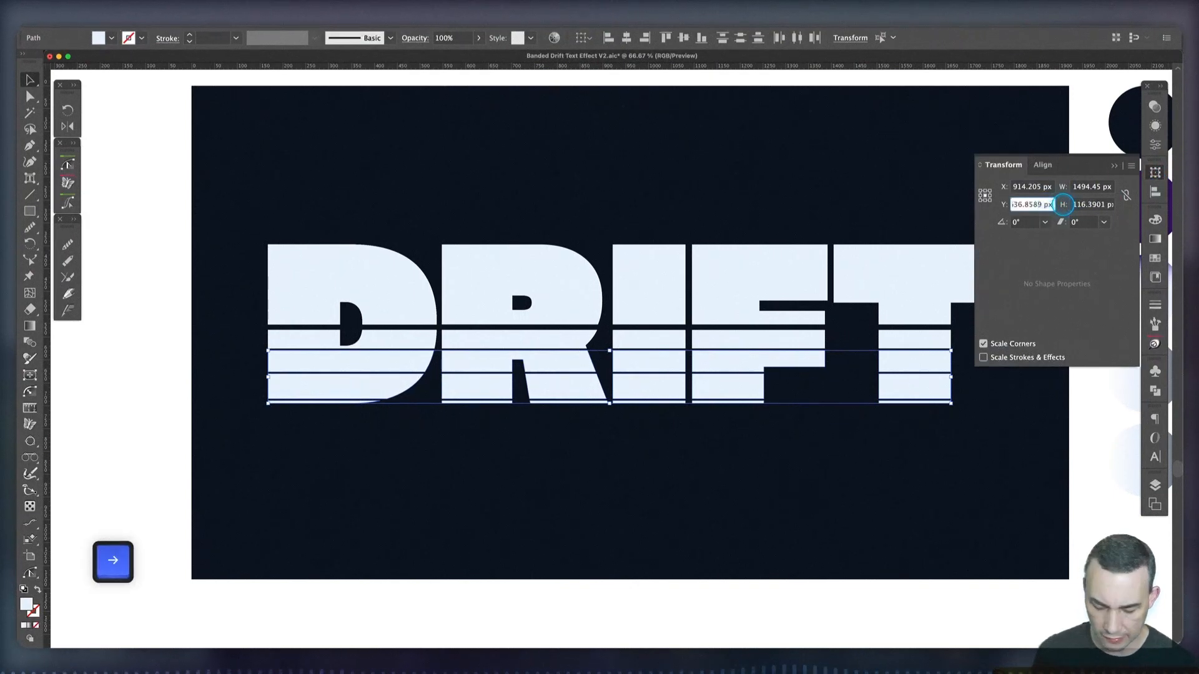
text(+4)
key(Return)
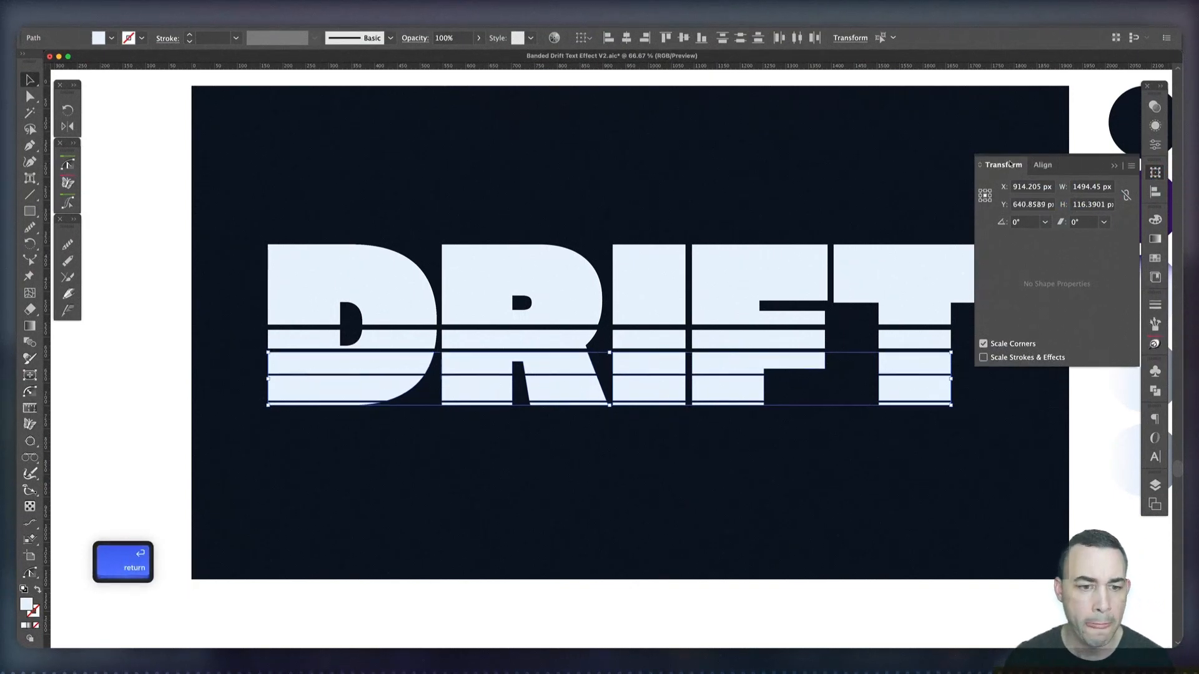
click(325, 474)
Move all letter bands below the third cut down by 2 px and deselect them
drag(245, 392, 628, 419)
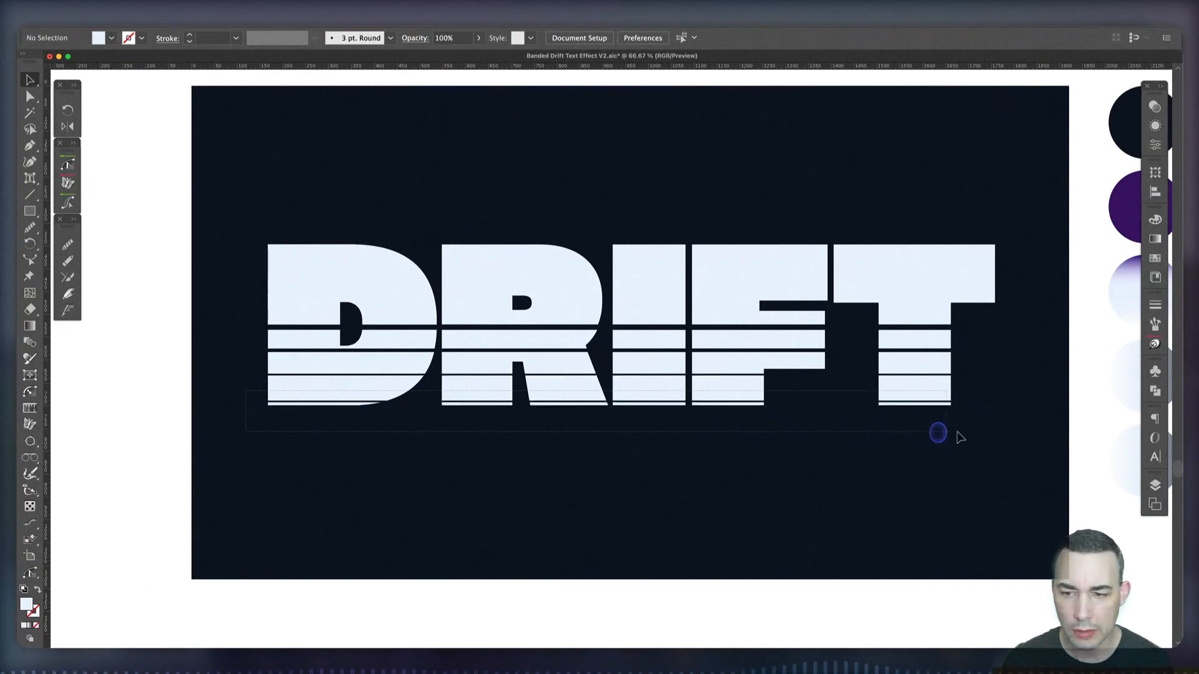
drag(957, 431, 974, 429)
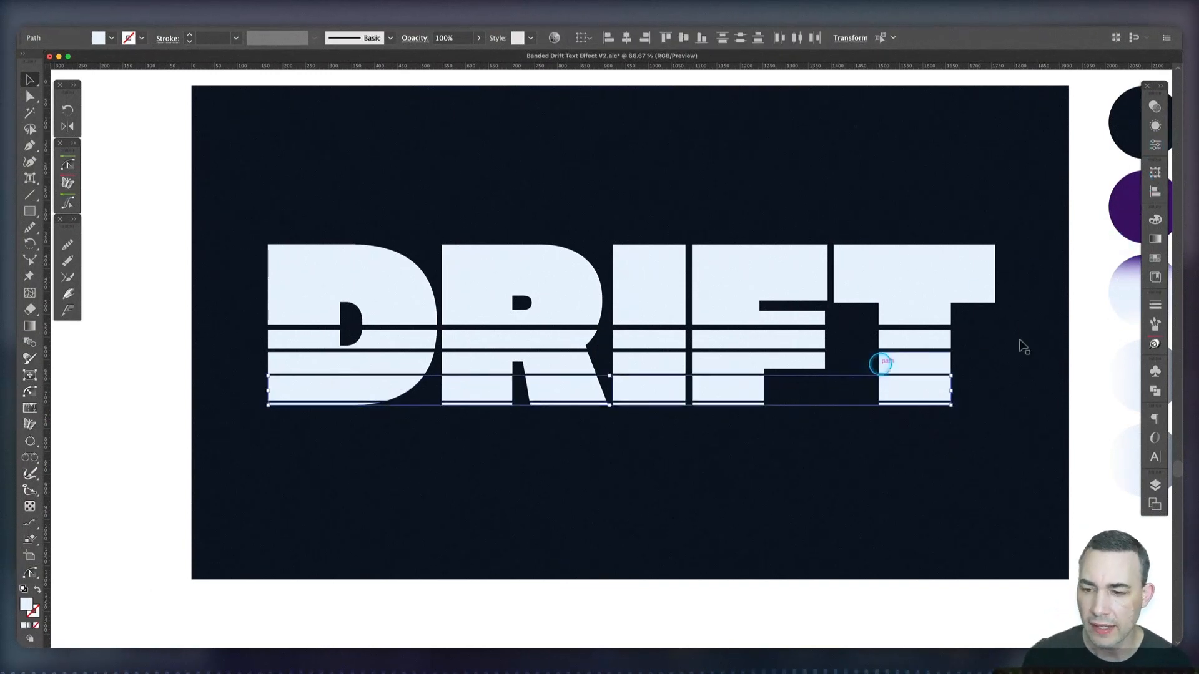
click(1156, 173)
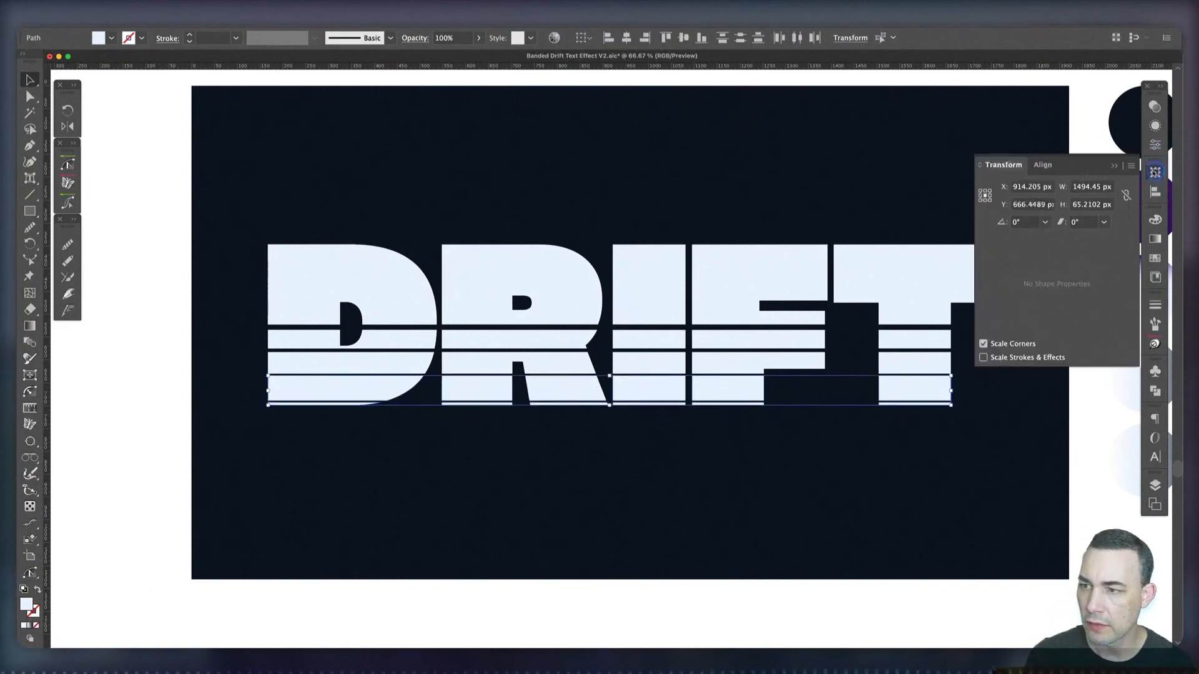
click(1047, 208)
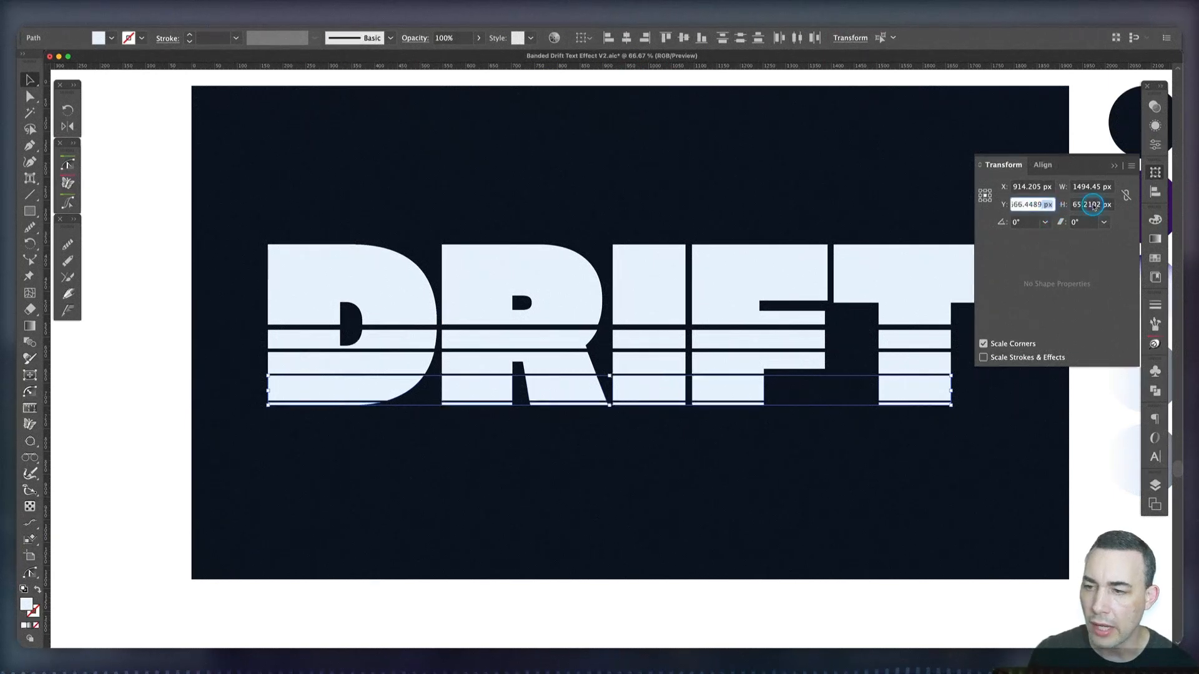
key(Up)
key(Up)
key(Return)
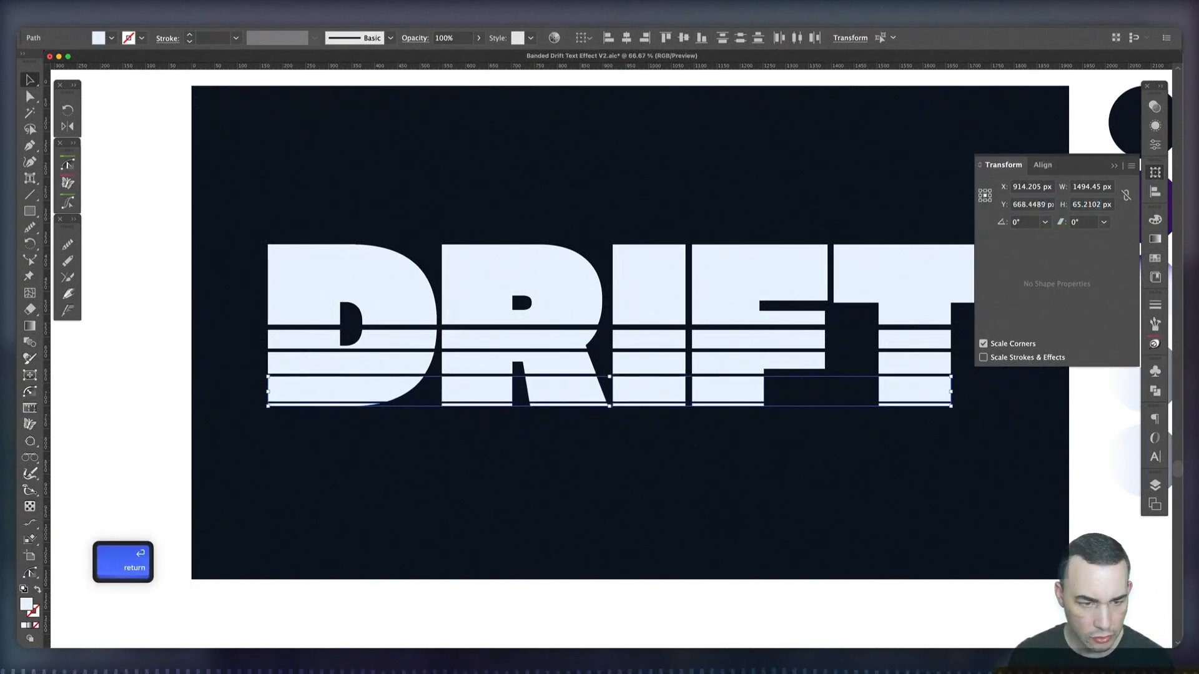
click(411, 543)
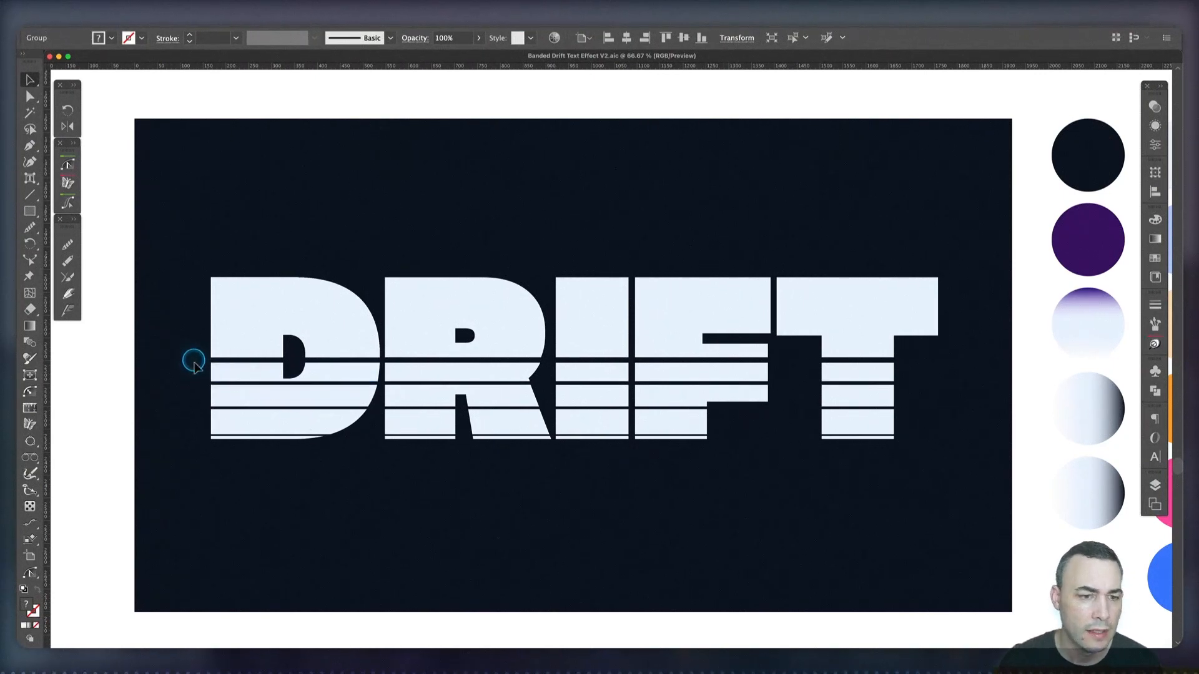
Duplicate all the DRIFT letter bands in place, move the copy horizontally off the artboard's left side, and deselect it
drag(179, 311, 907, 498)
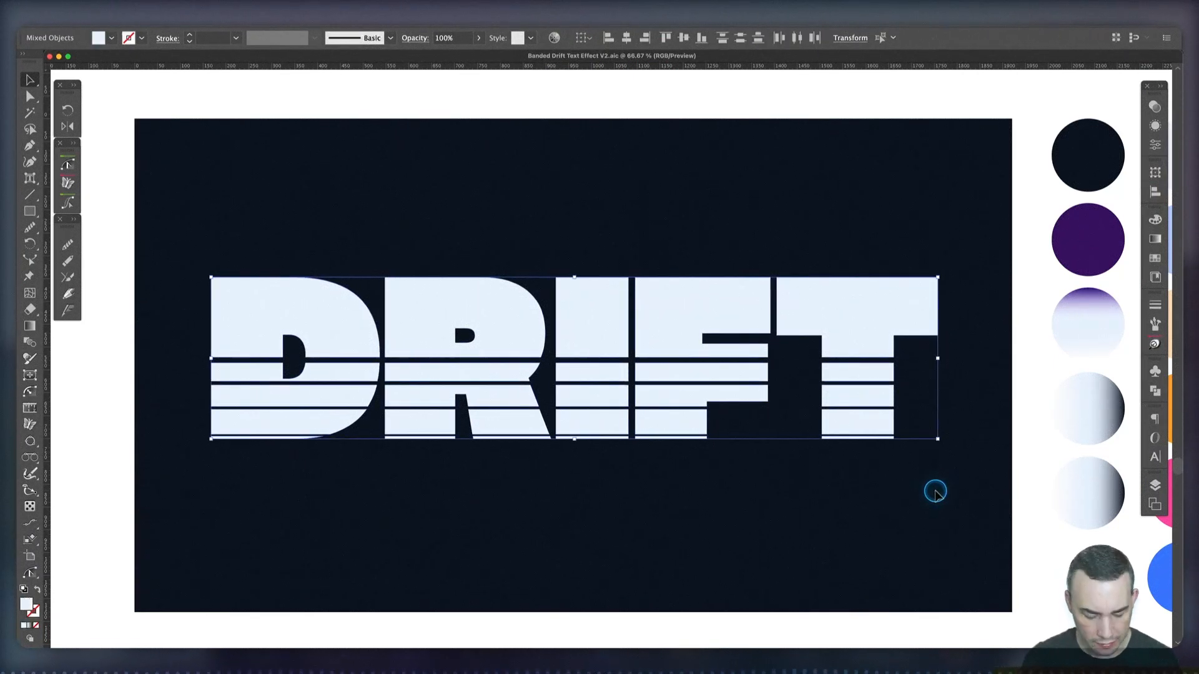
key(super+f)
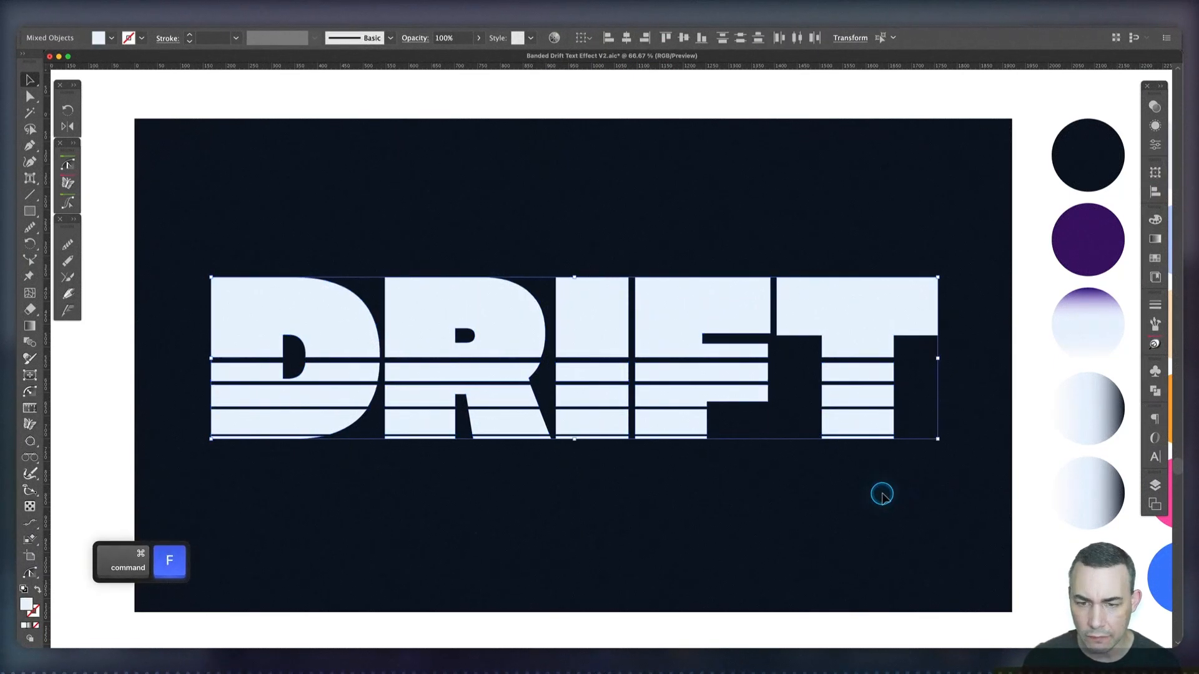
drag(530, 331, 476, 332)
drag(604, 317, 232, 320)
scroll(236, 317, left, 5)
scroll(233, 320, left, 1)
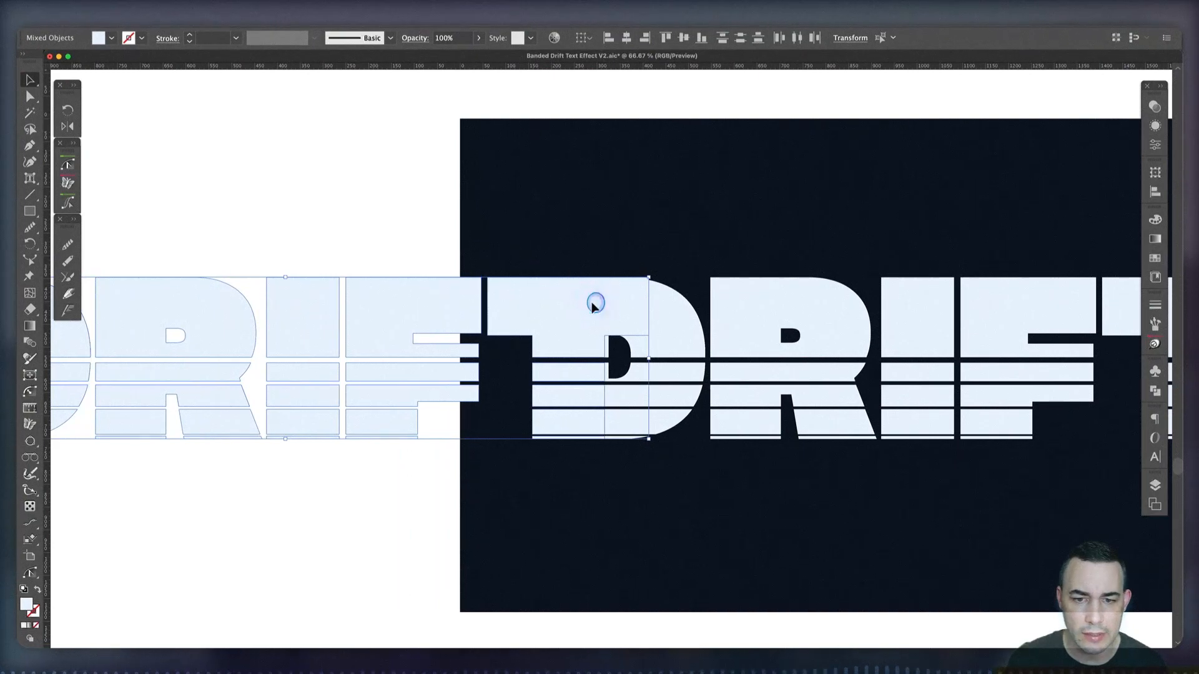
drag(594, 303, 354, 305)
drag(768, 521, 554, 516)
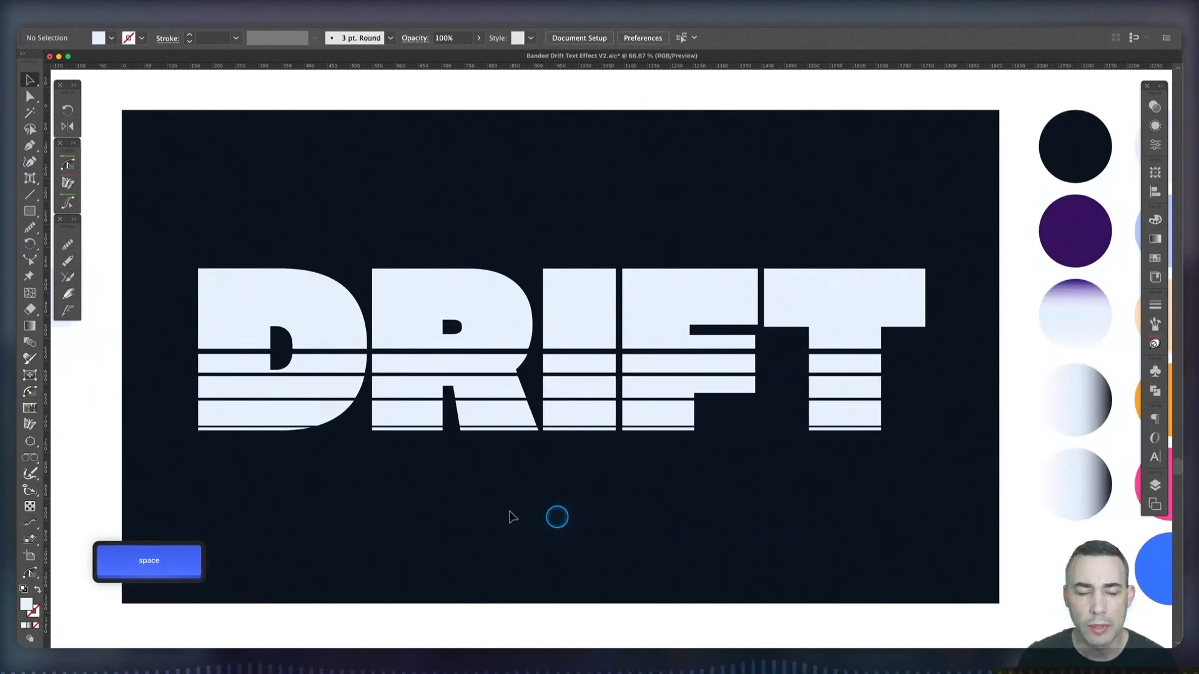
Combine the pieces of the band just below the first cut across all five letters into one compound path
click(328, 369)
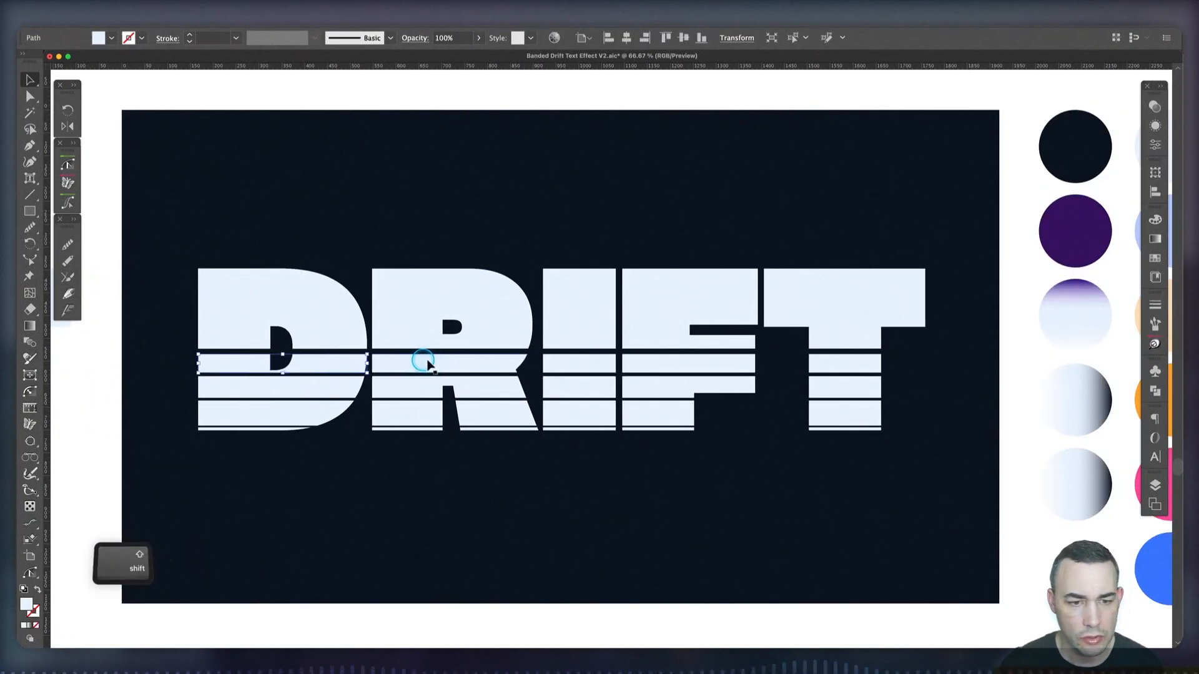
shift+click(429, 361)
shift+click(562, 363)
shift+click(679, 364)
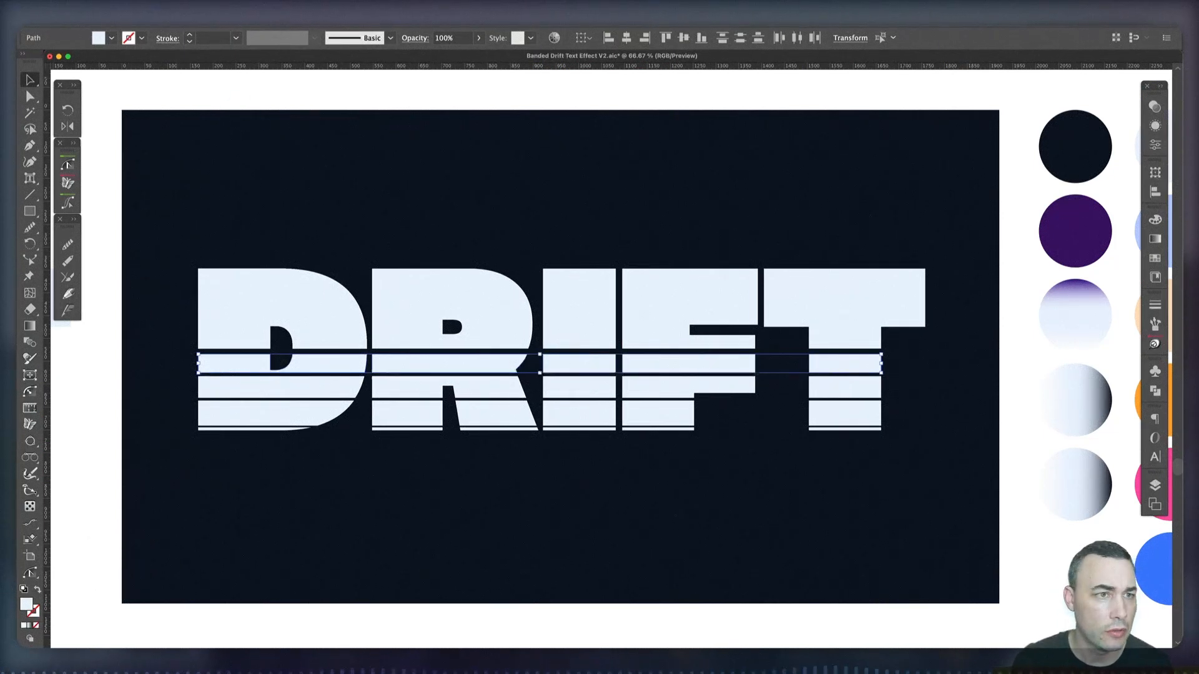
click(127, 19)
mouse_move(174, 398)
click(239, 398)
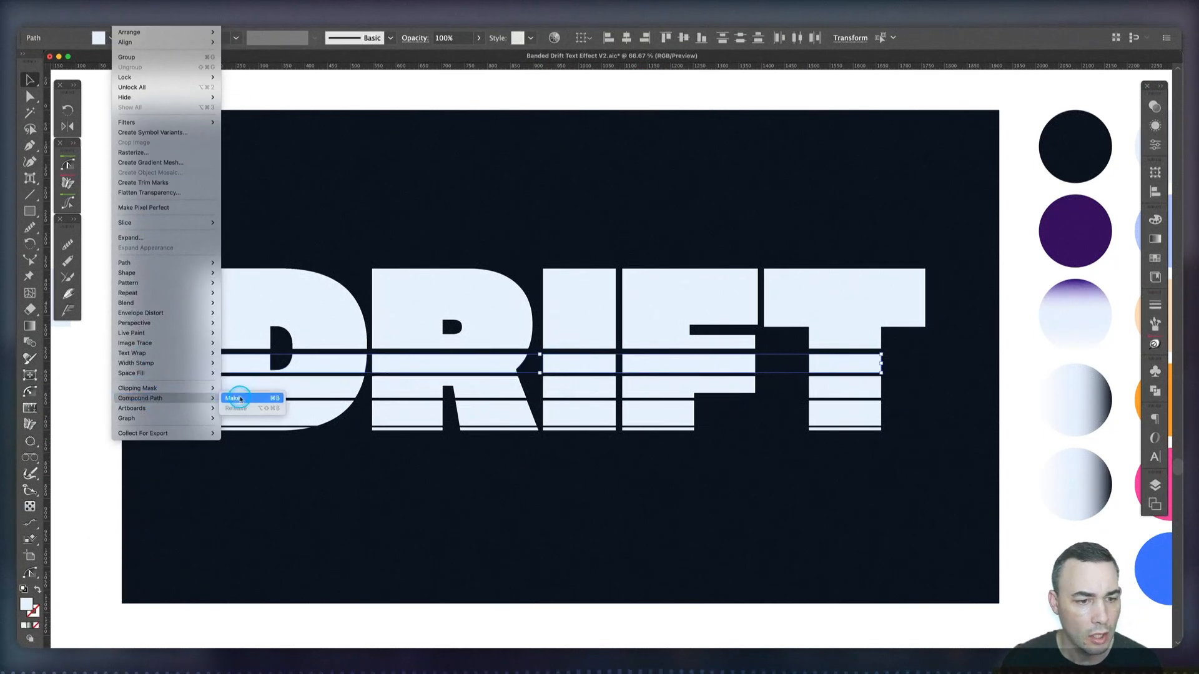
Combine the pieces of the band between the second and third cuts across all letters into one compound path
click(323, 390)
shift+click(425, 388)
shift+click(576, 388)
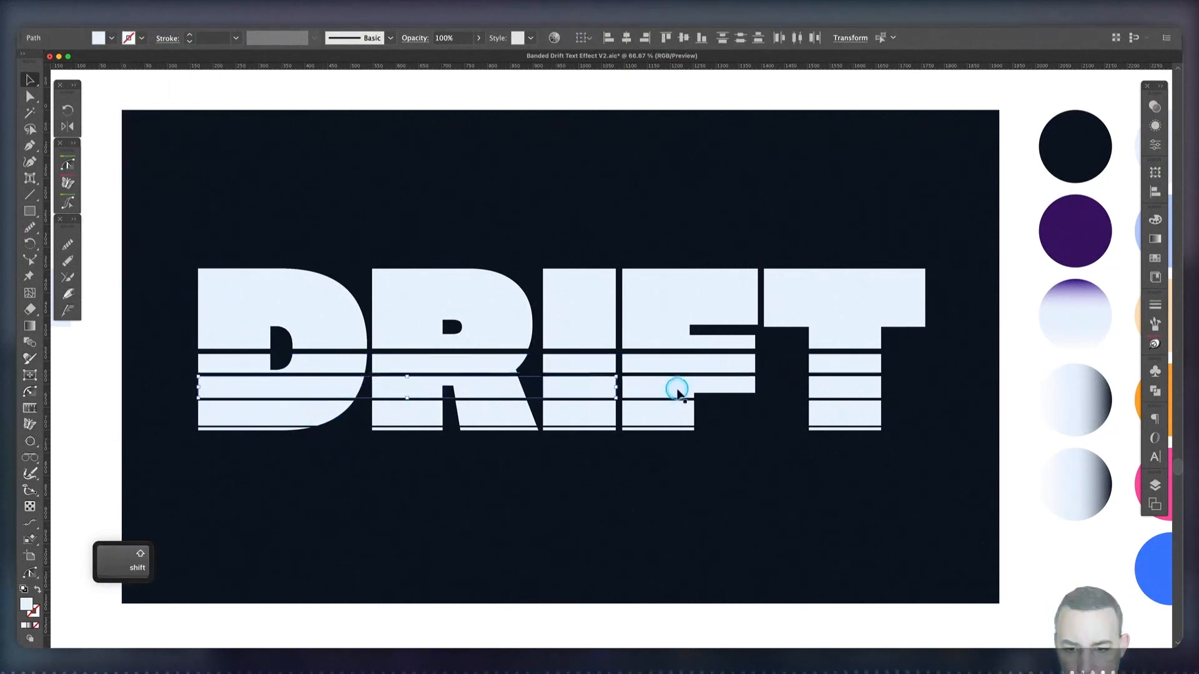
shift+click(678, 390)
shift+click(840, 388)
click(127, 19)
click(240, 398)
Combine the pieces of the band between the third and fourth cuts across all letters into one compound path
click(312, 414)
shift+click(412, 412)
shift+click(829, 412)
click(127, 19)
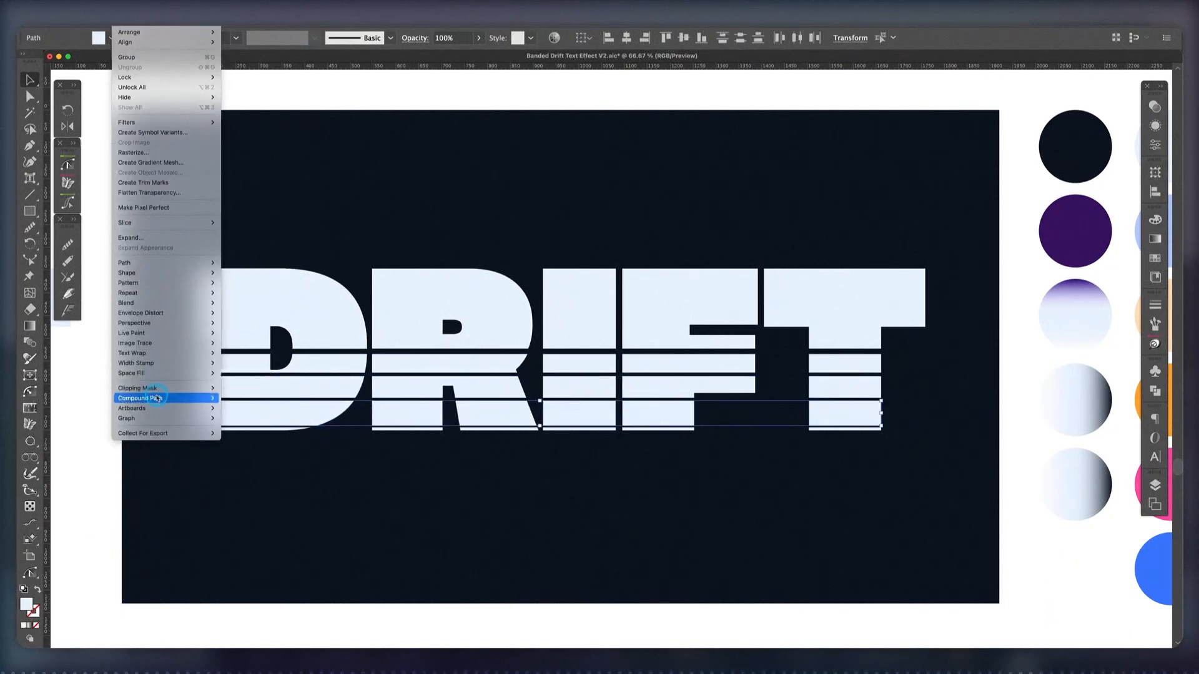
click(240, 399)
Combine the thin bottom strips of all five letters into one compound path
click(288, 428)
shift+click(409, 429)
shift+click(576, 429)
shift+click(657, 429)
shift+click(834, 429)
click(127, 19)
mouse_move(194, 395)
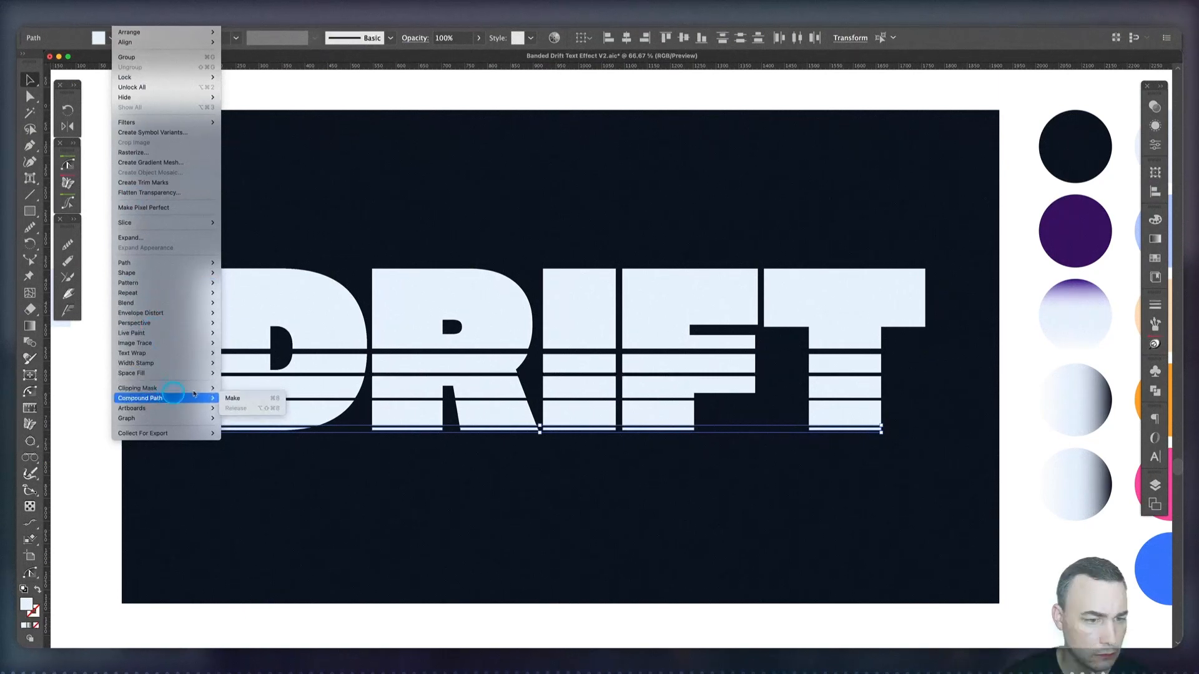
click(233, 398)
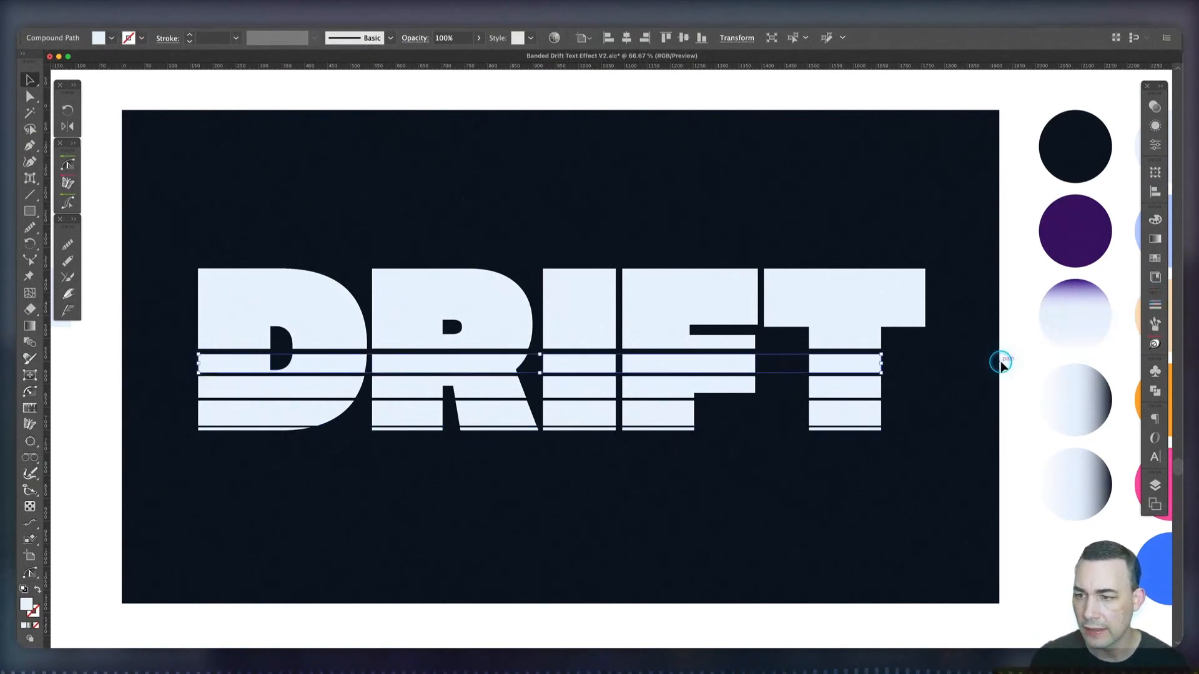
Fill the band below the first cut with the sampled purple-to-white swatch gradient and set its angle to 90°
scroll(950, 363, right, 3)
key(i)
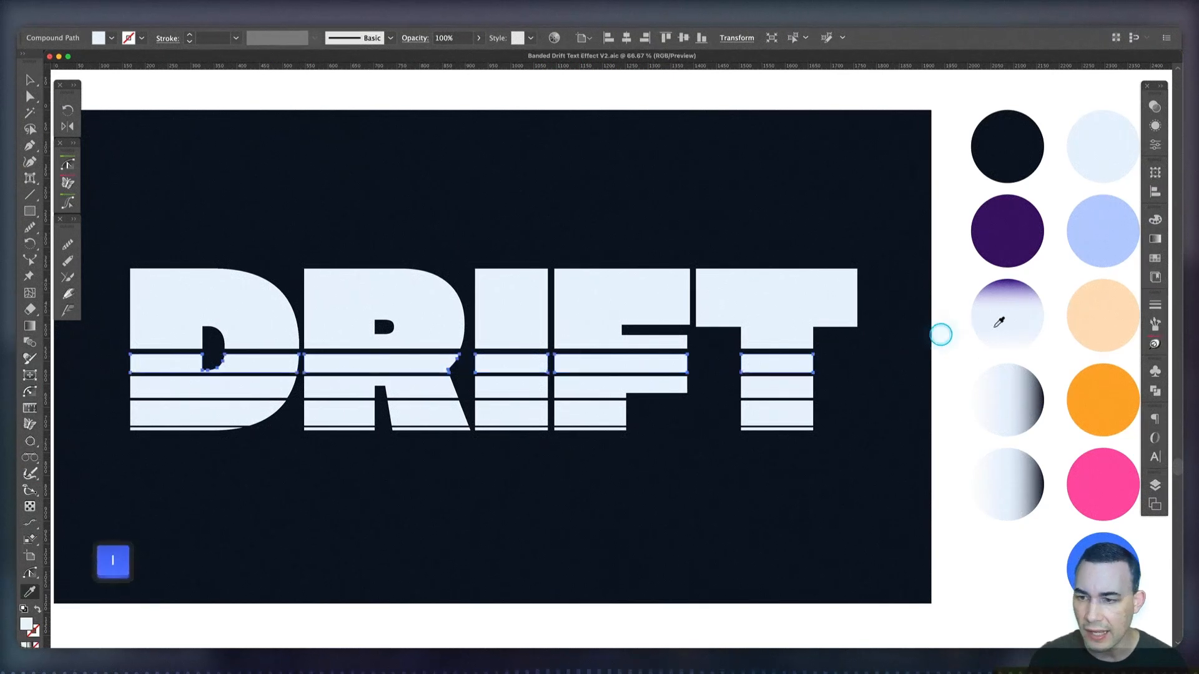
click(1019, 316)
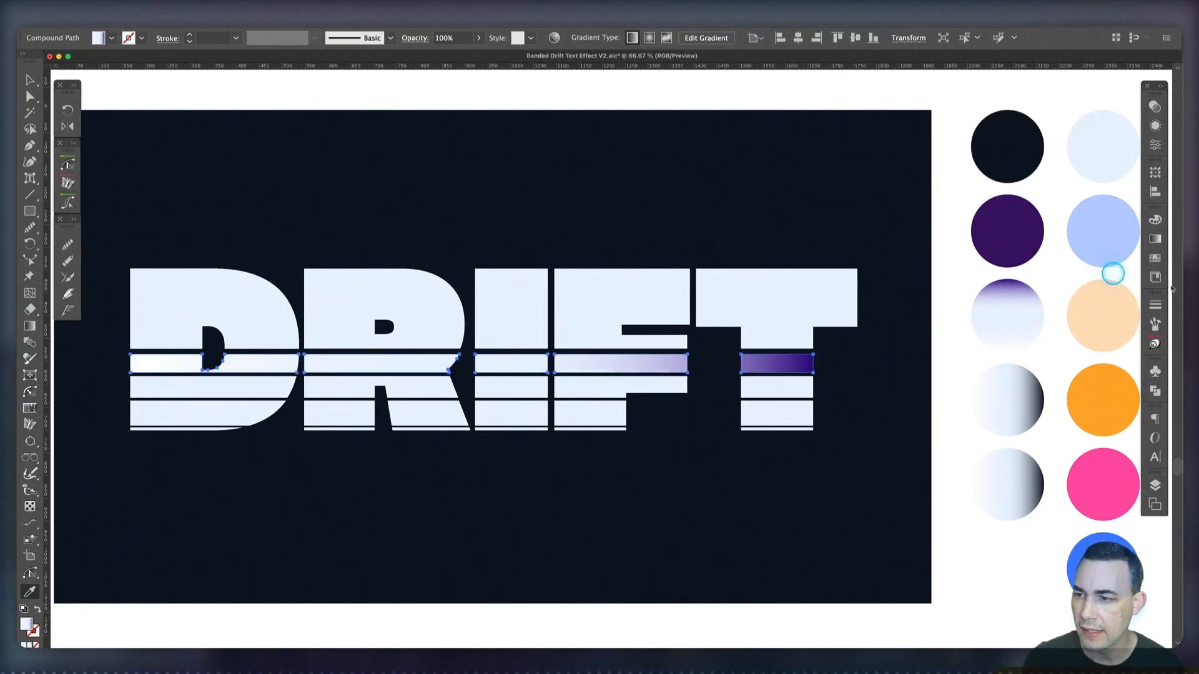
click(1154, 240)
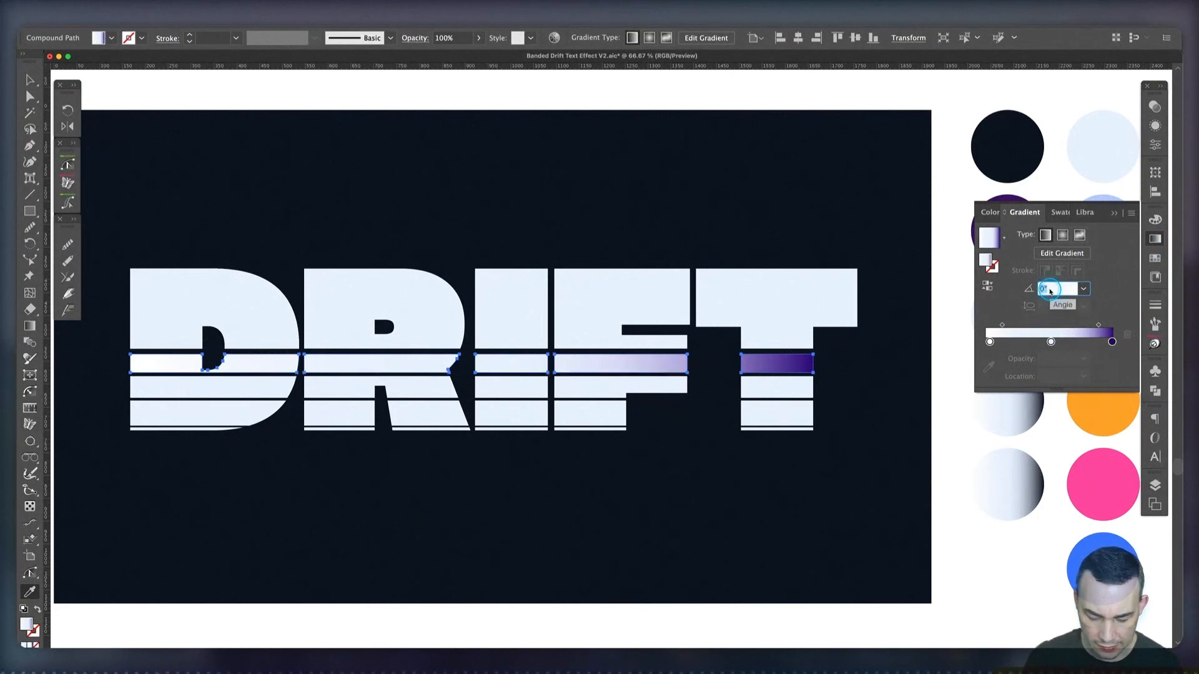
text(90)
key(Tab)
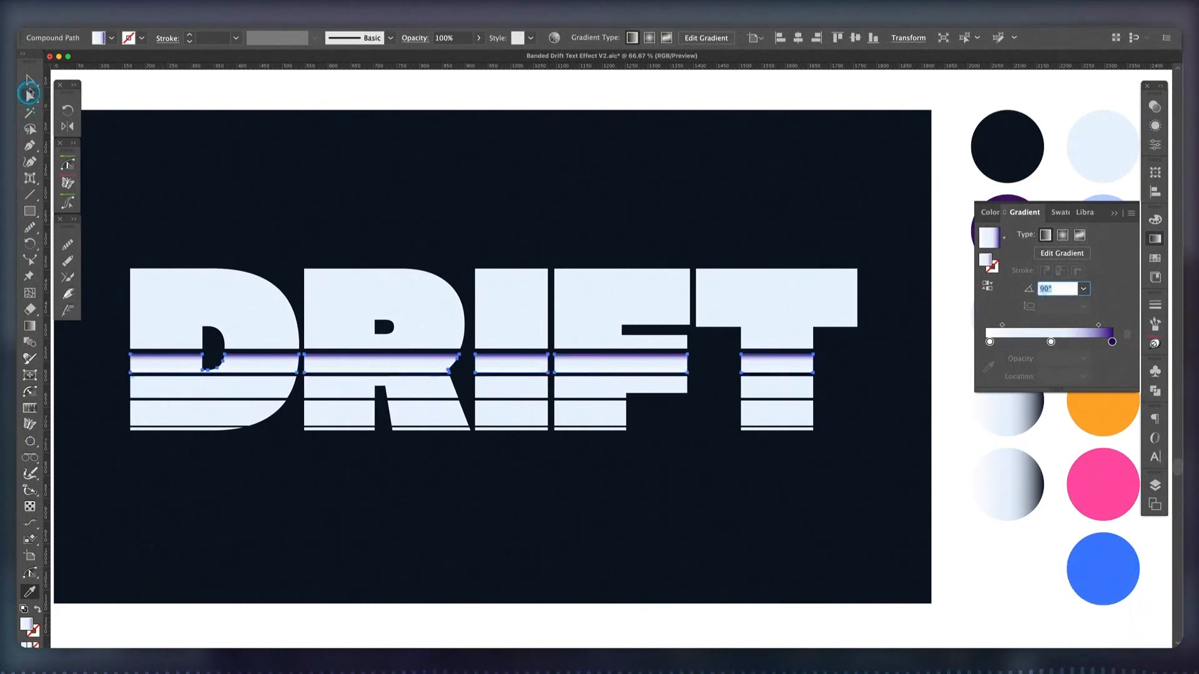
Apply the same purple-to-white gradient to the band below the second cut and set its angle to 90°
click(235, 383)
key(i)
click(597, 361)
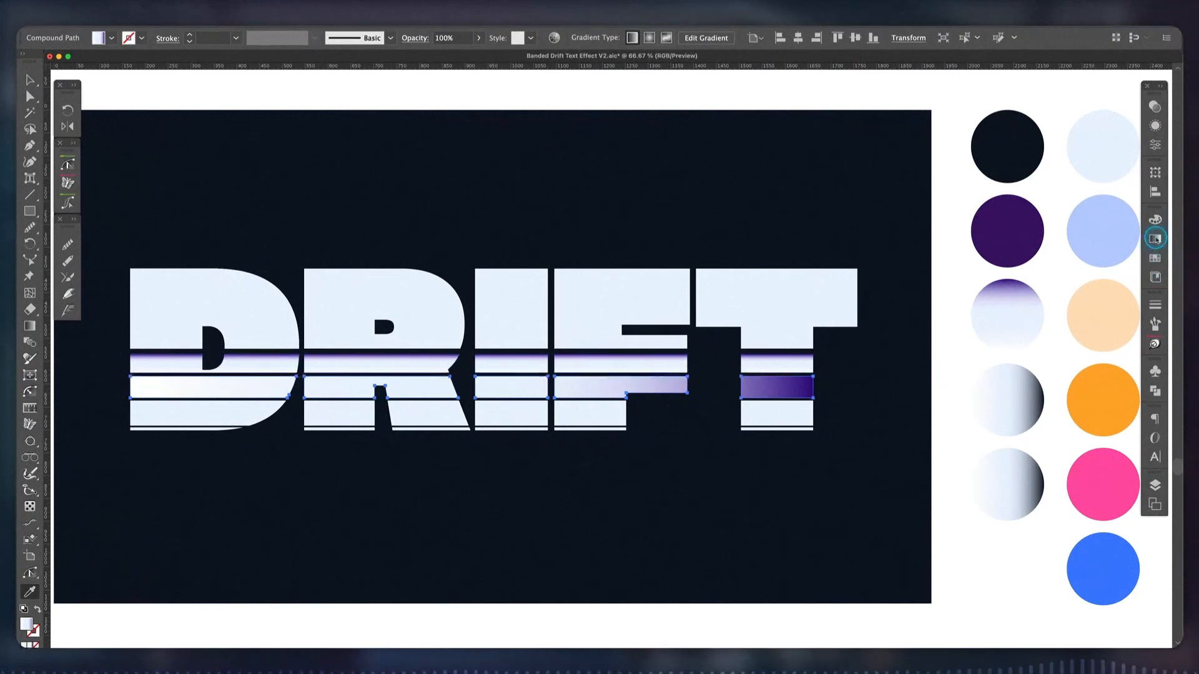
click(1155, 239)
double_click(1054, 289)
text(90)
key(Tab)
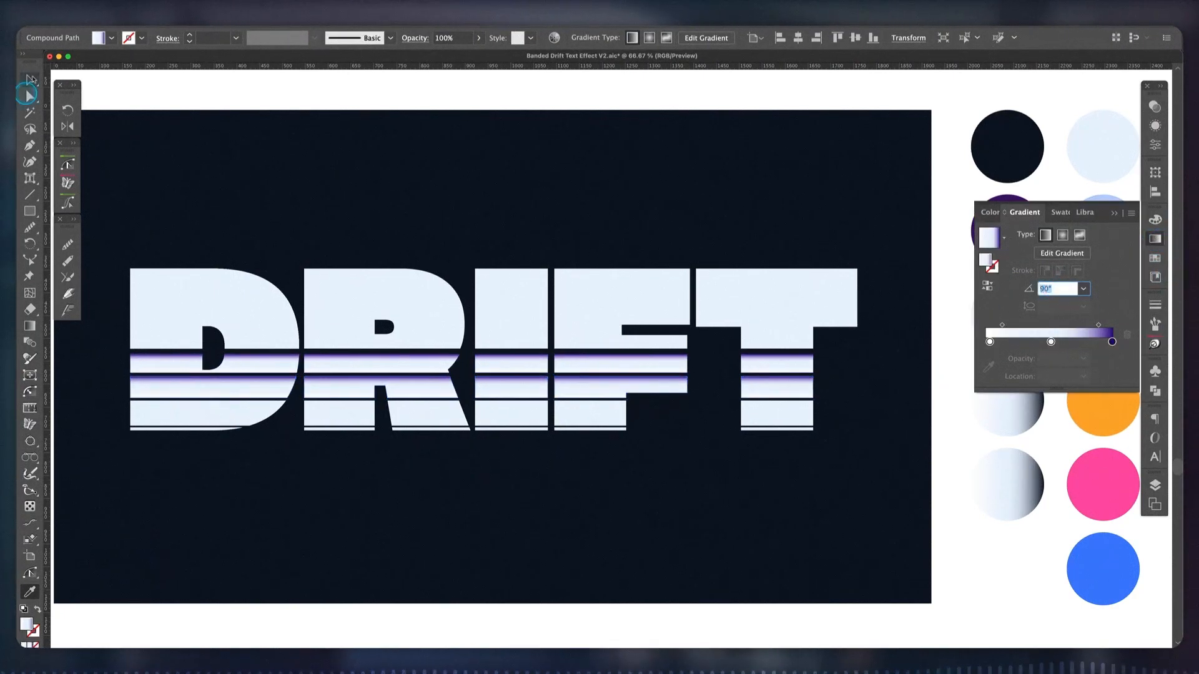
Apply the purple-to-white gradient to the two lowest bands and set its angle to 90°
key(v)
click(242, 412)
key(i)
click(325, 380)
key(v)
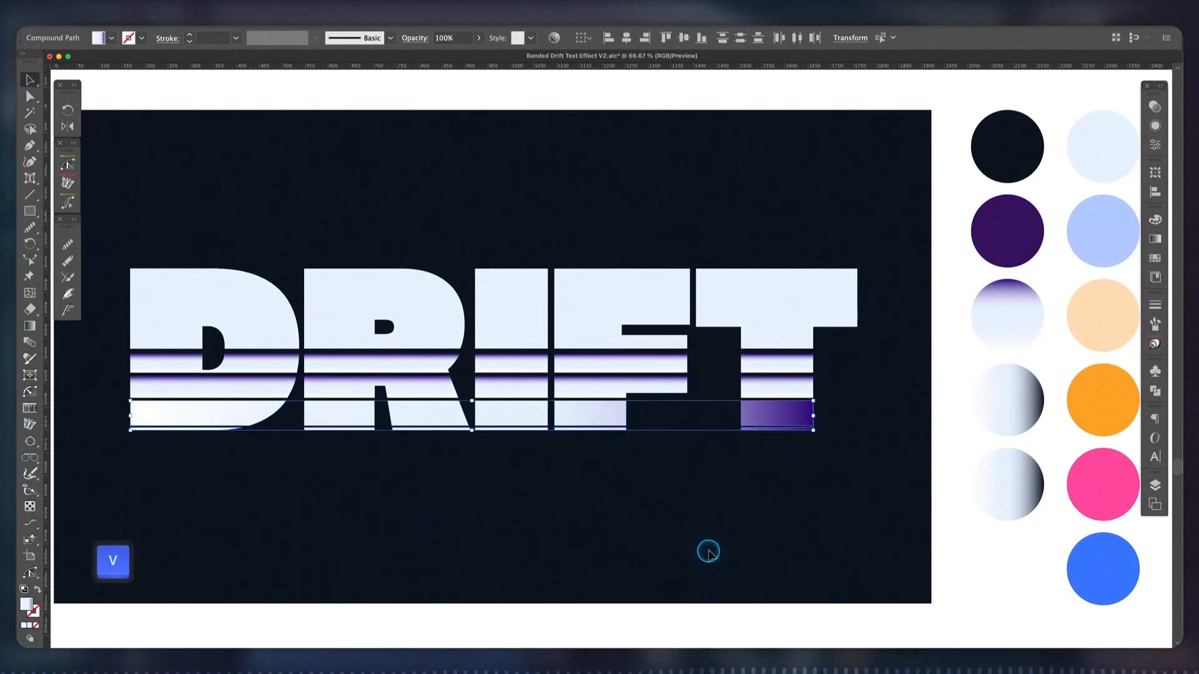
click(1156, 239)
double_click(1055, 272)
text(90)
key(Tab)
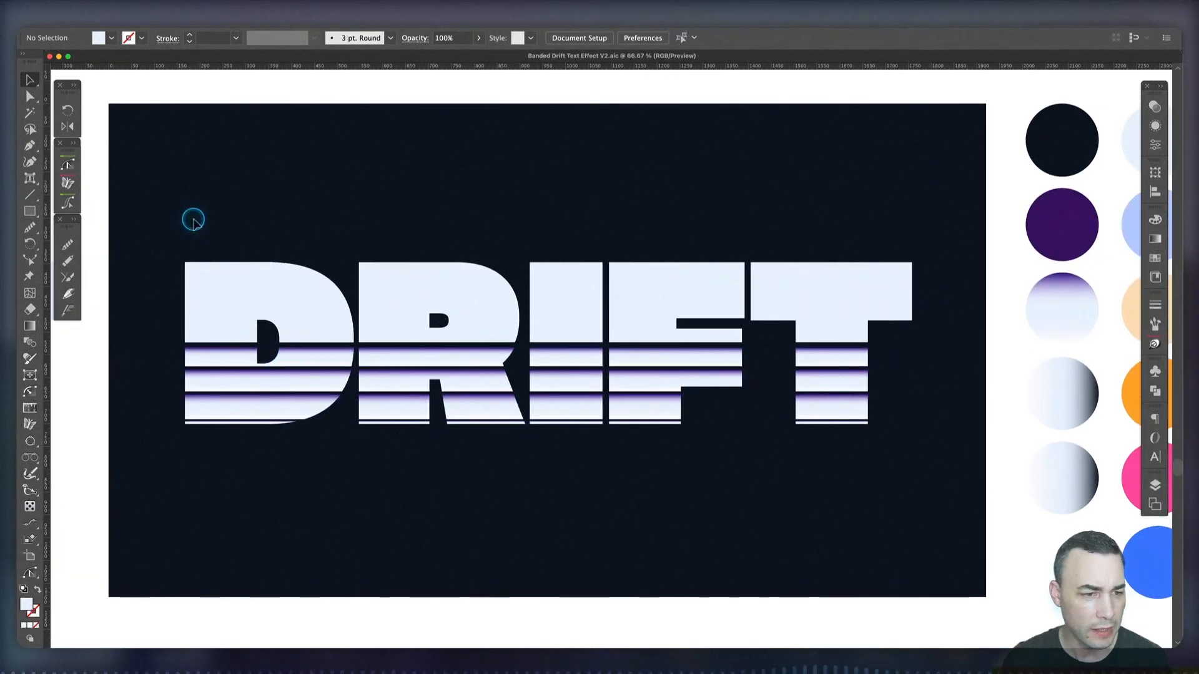
Group all the bands of the artboard's DRIFT lettering, set the group's blending mode to Multiply, and deselect it
drag(155, 193, 924, 452)
key(super+g)
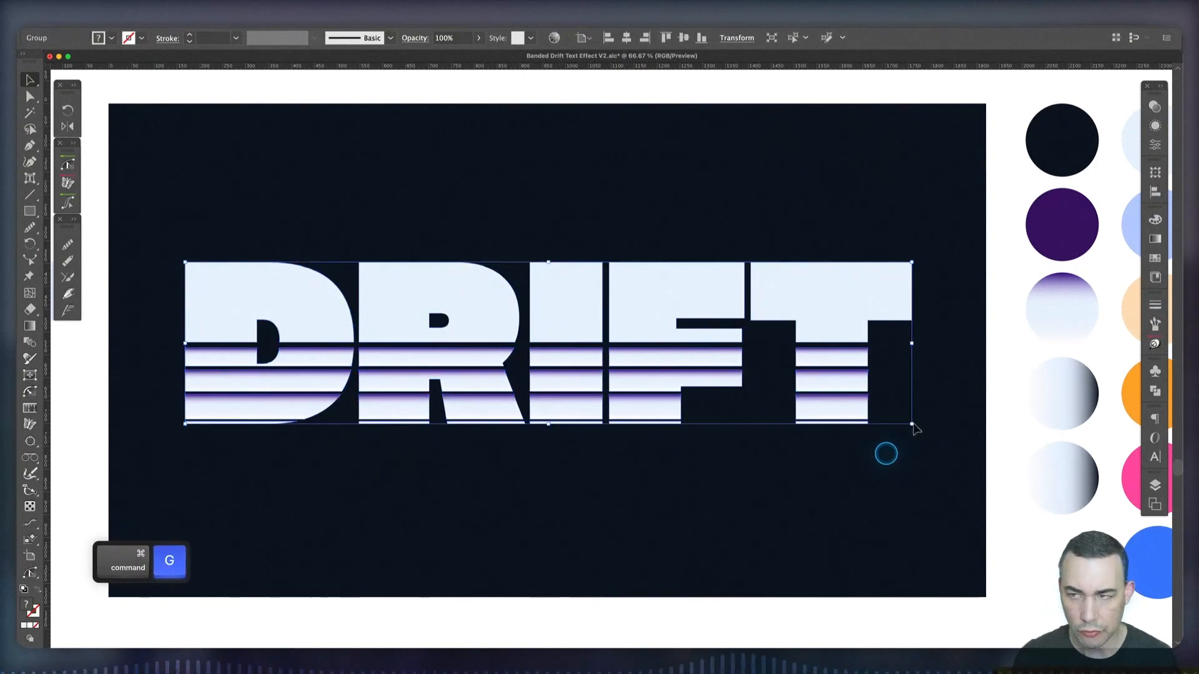
click(1156, 108)
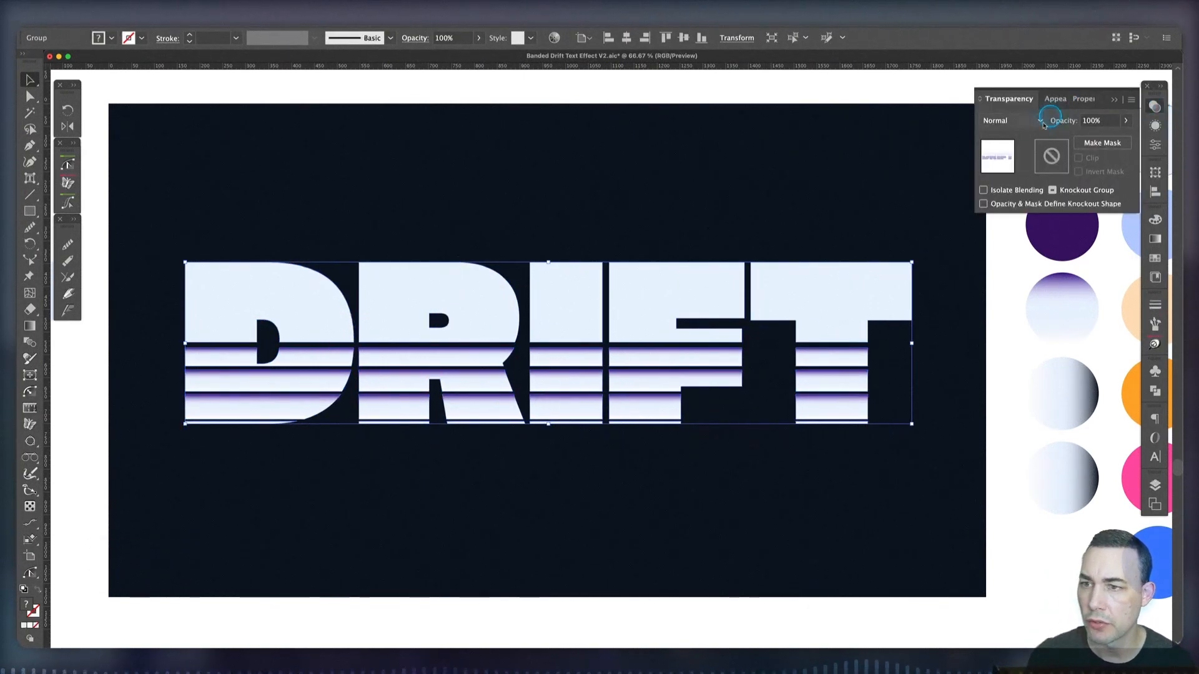
click(1027, 122)
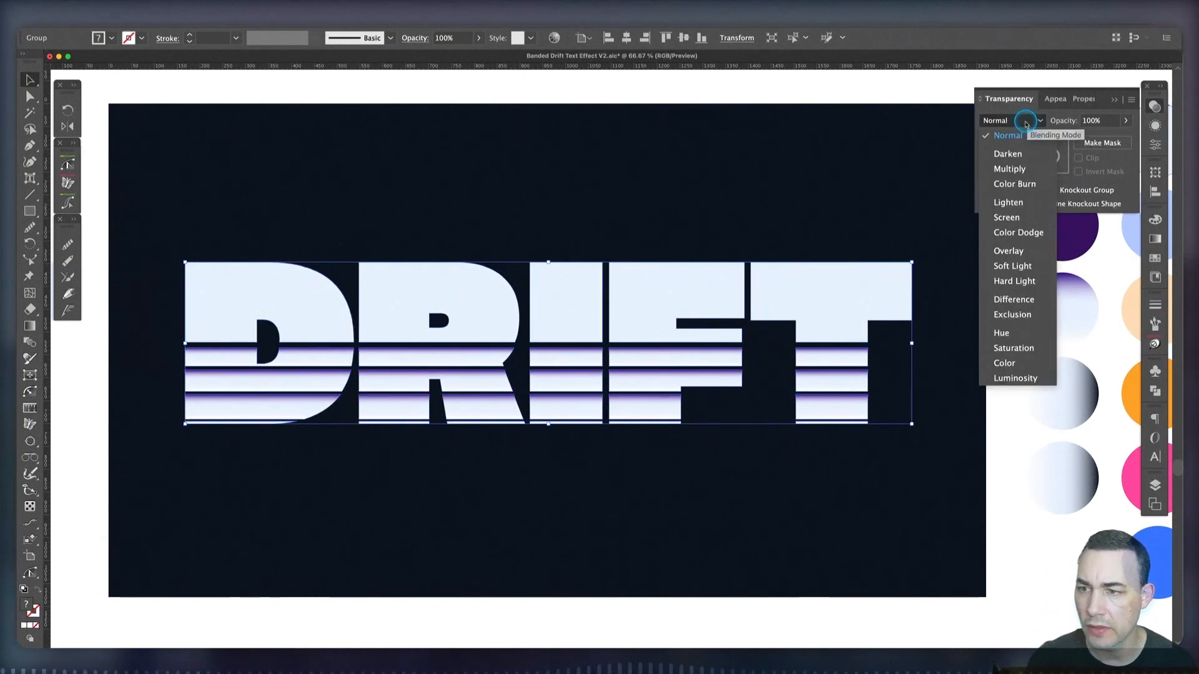
click(1020, 169)
click(249, 204)
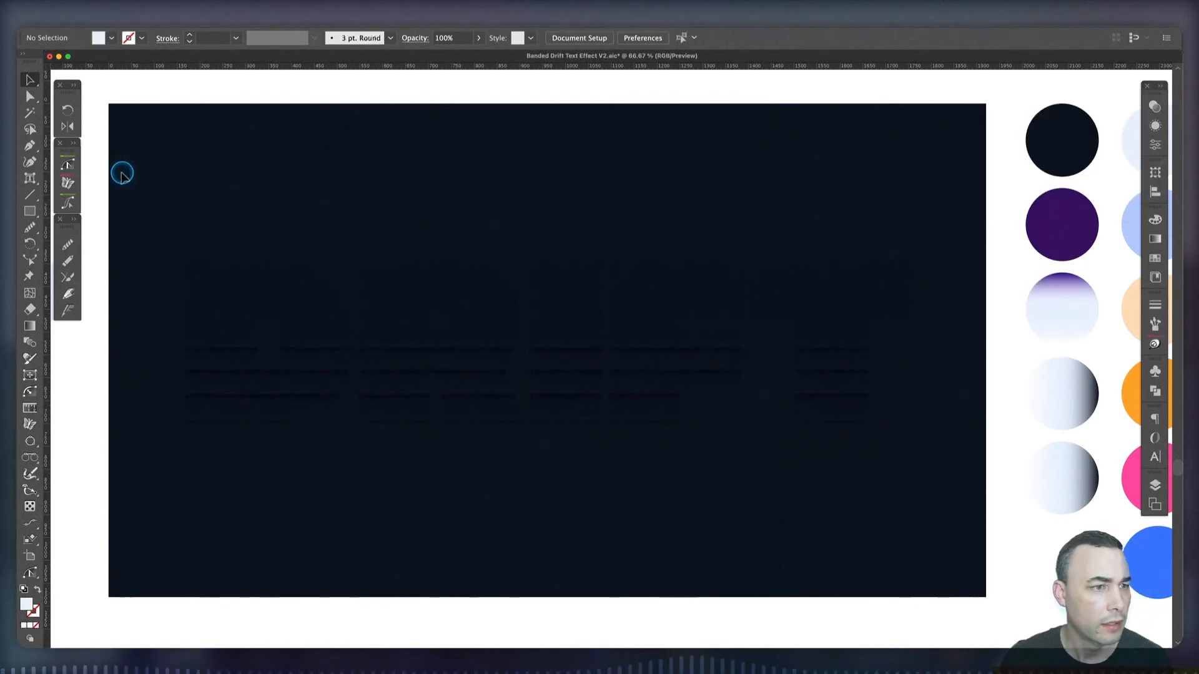
Bring the Multiply DRIFT group to the front of the stacking order and deselect it
scroll(121, 170, left, 5)
click(438, 348)
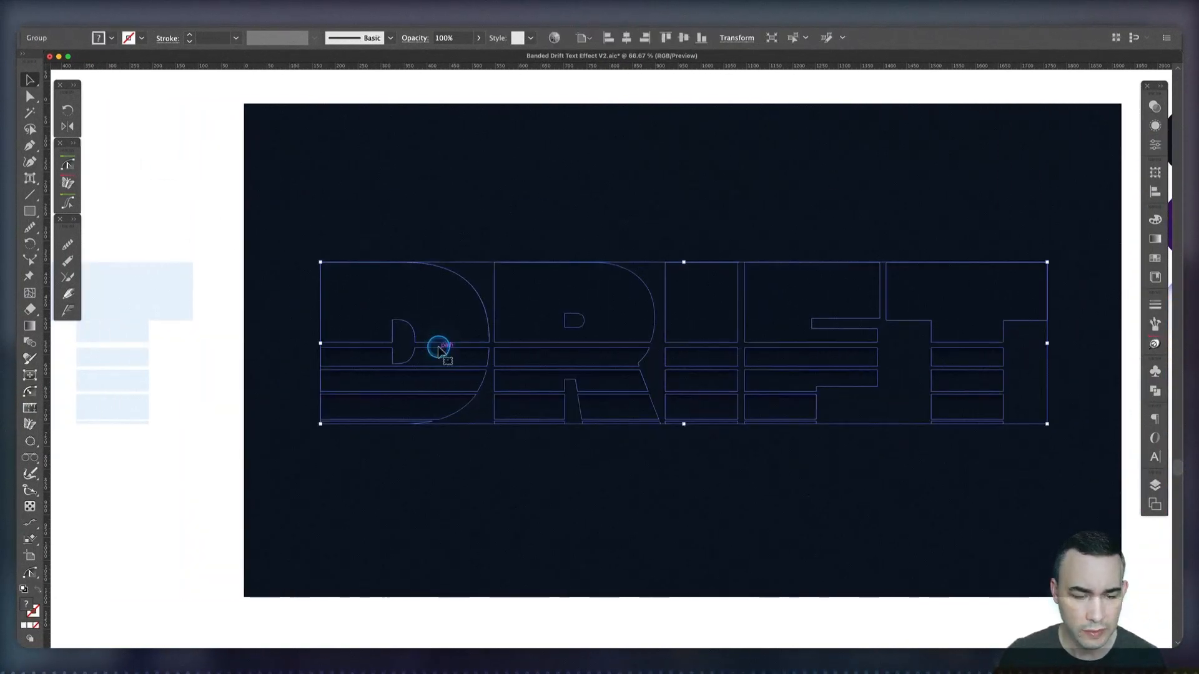
key(super+shift+b)
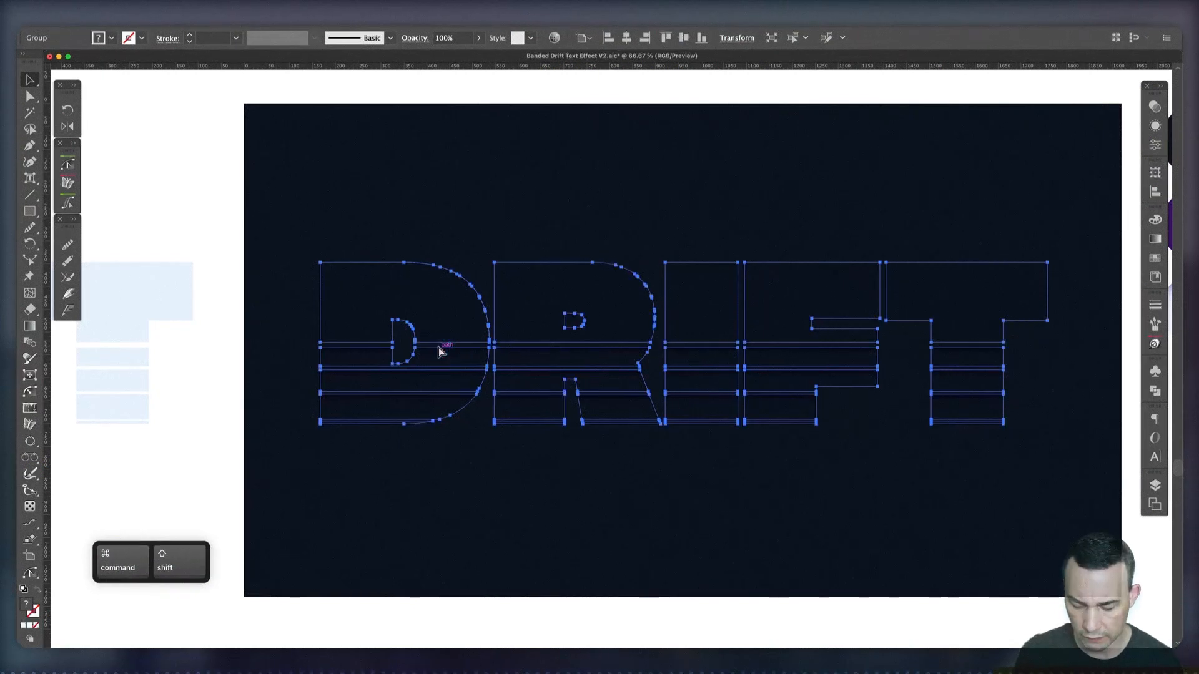
key(super+shift+bracketright)
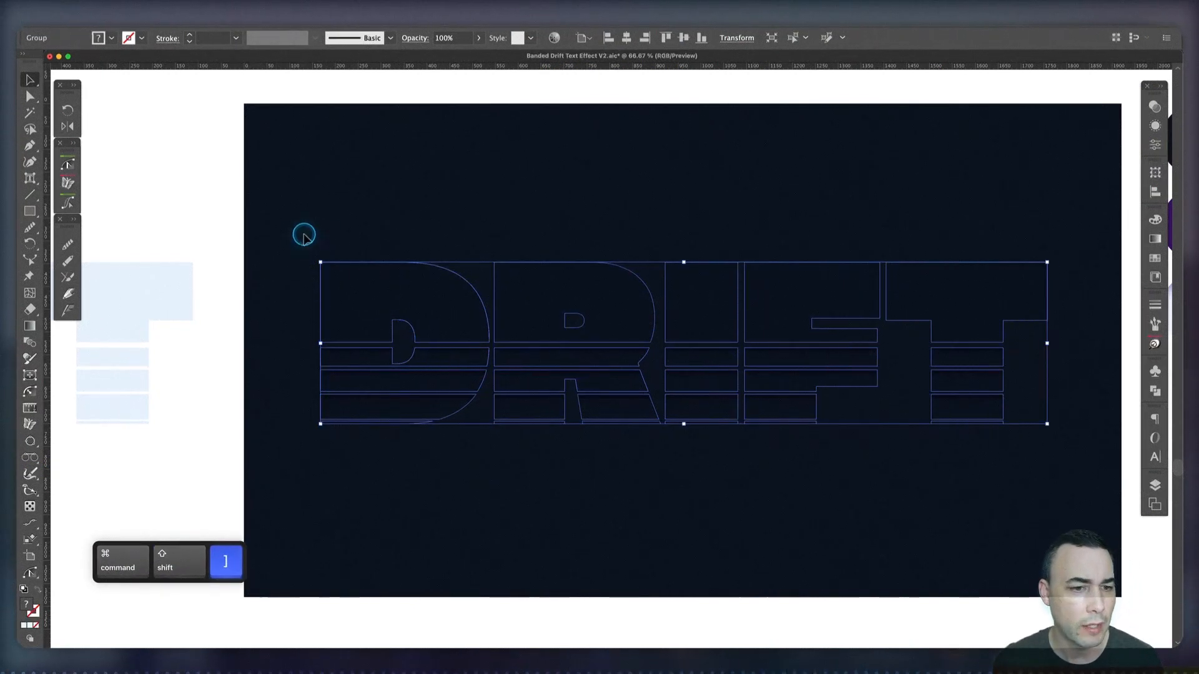
click(304, 235)
Group all the bands of the plain DRIFT copy beside the artboard
click(163, 283)
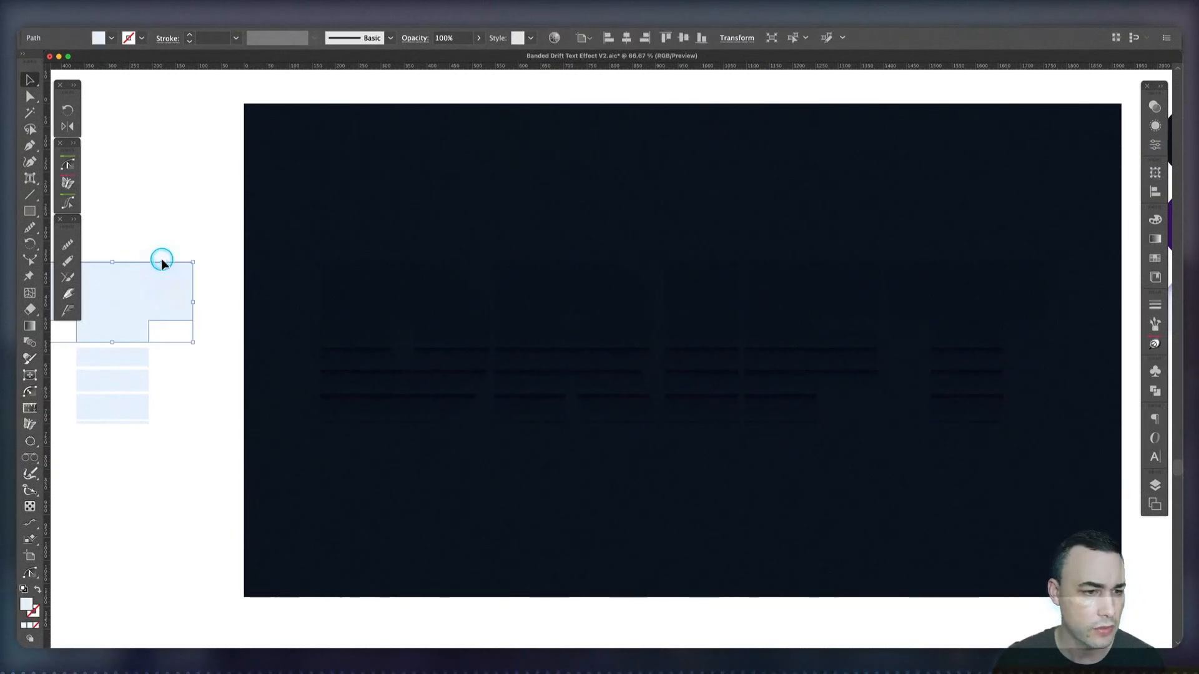
scroll(161, 261, left, 15)
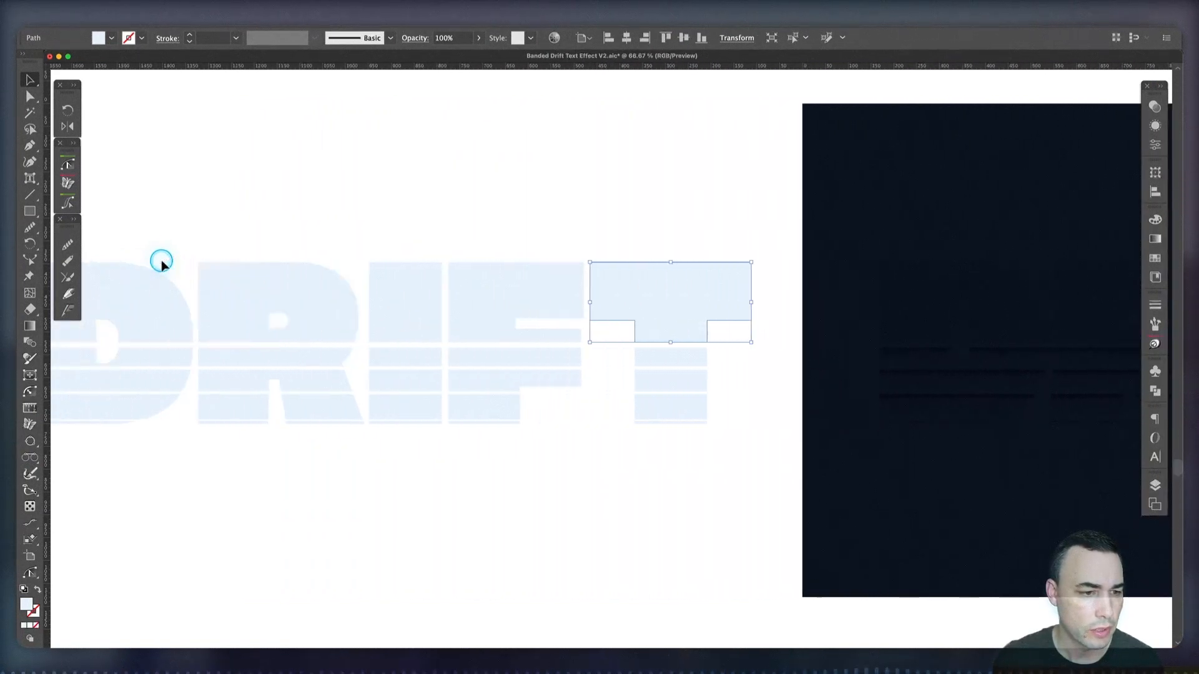
scroll(161, 263, left, 2)
drag(109, 215, 844, 490)
key(super+g)
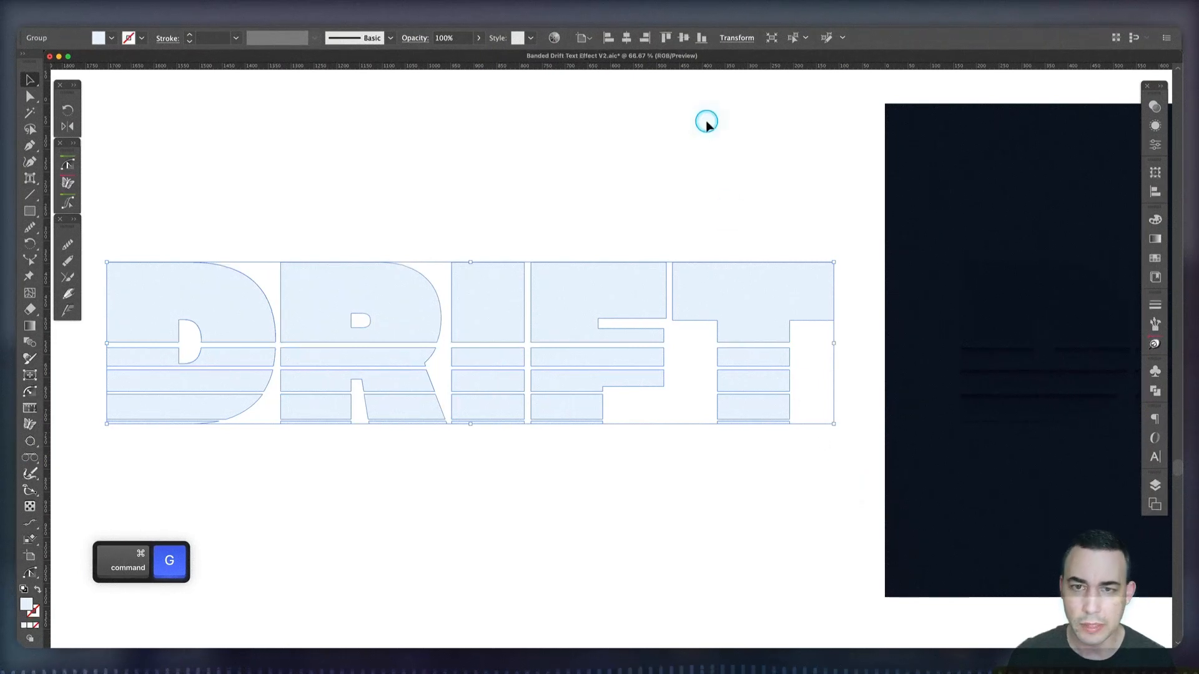
Center the plain DRIFT group horizontally on the artboard and deselect it
click(627, 38)
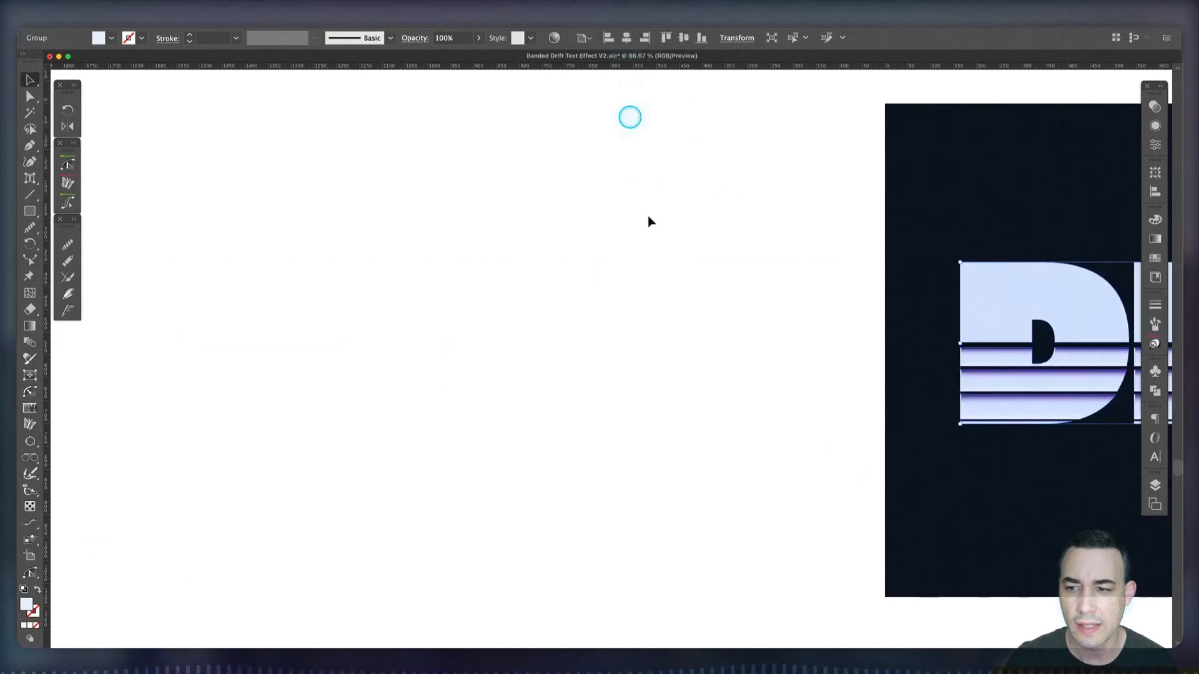
scroll(662, 307, right, 2)
scroll(662, 307, right, 12)
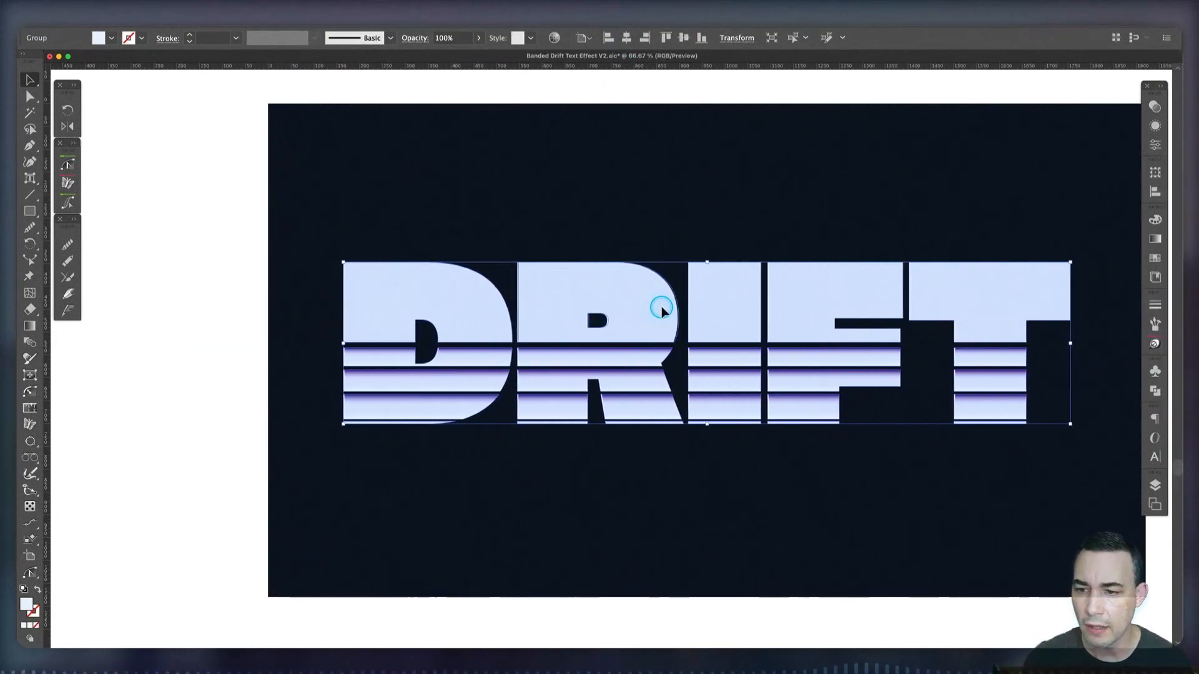
click(675, 514)
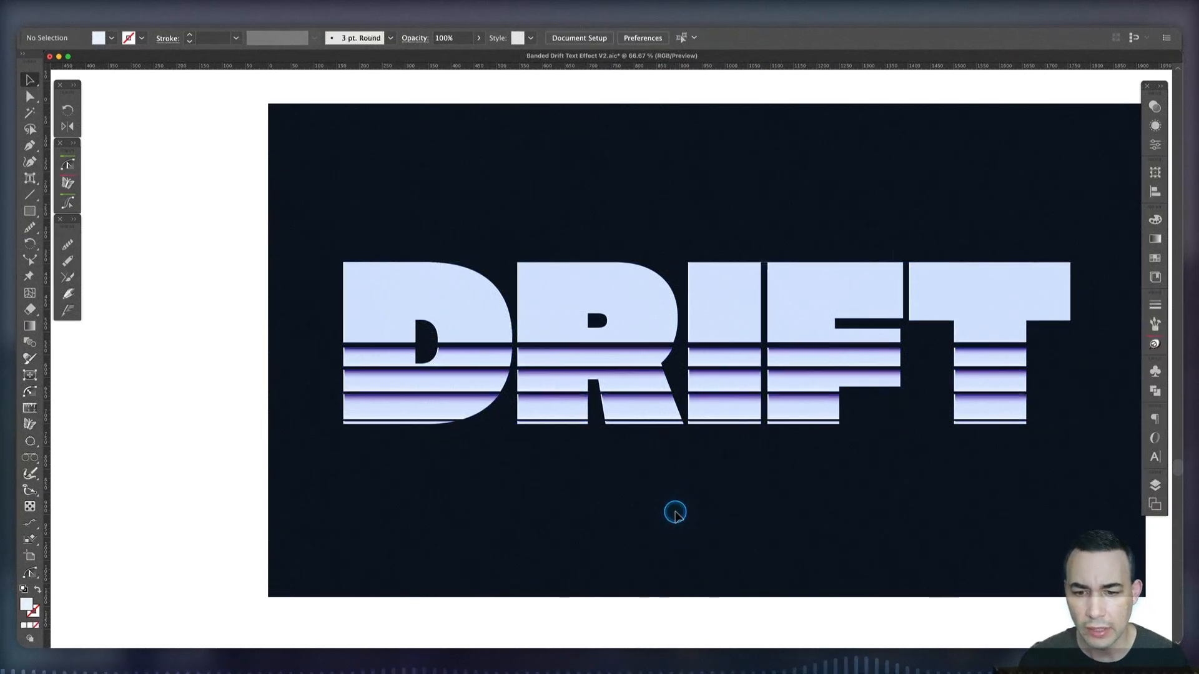
Center the Multiply DRIFT group horizontally over the plain lettering on the artboard, deselect it, and save the document
click(724, 357)
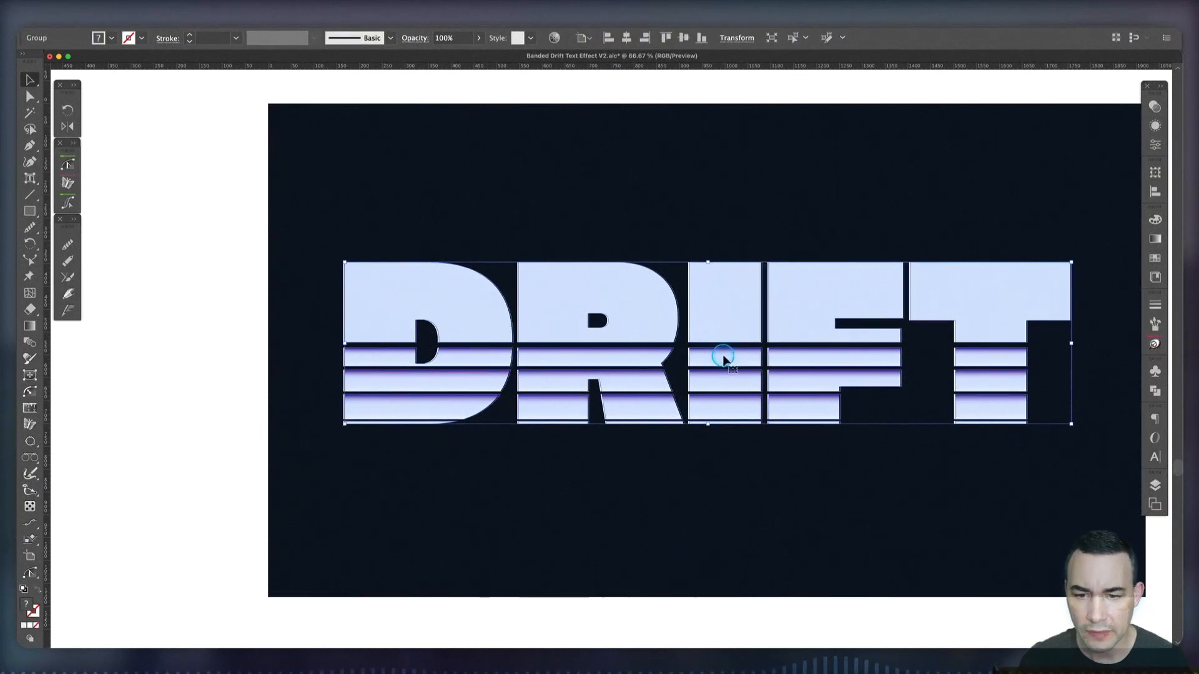
click(626, 37)
click(632, 548)
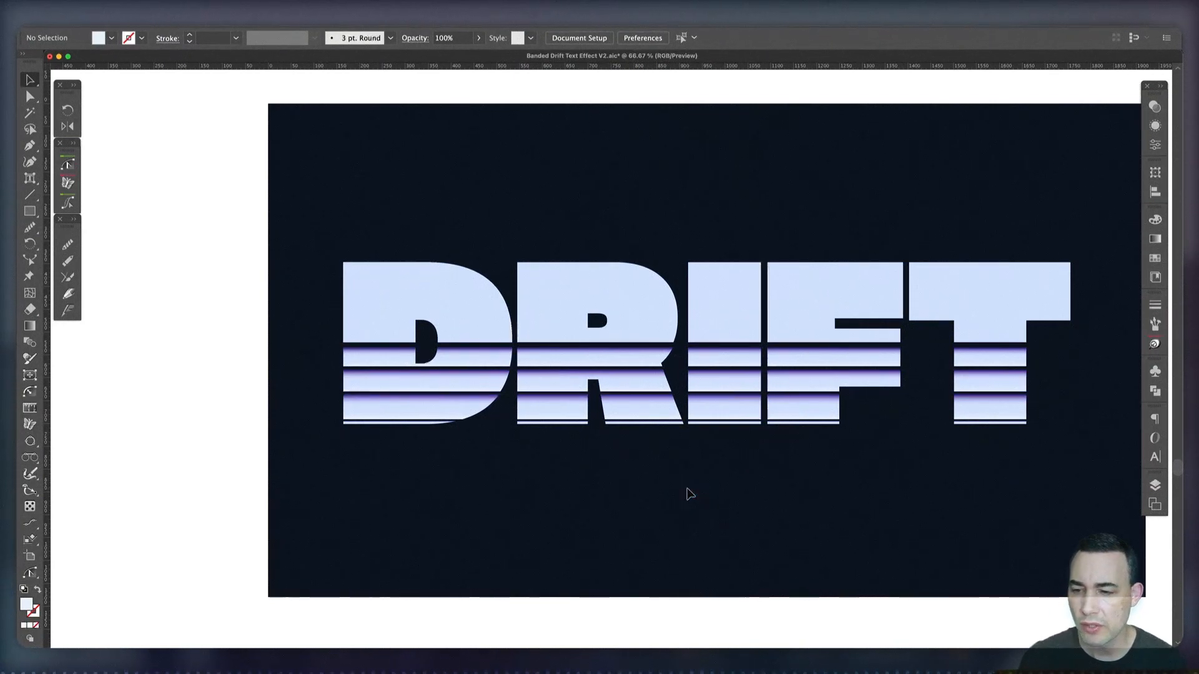
scroll(687, 490, right, 5)
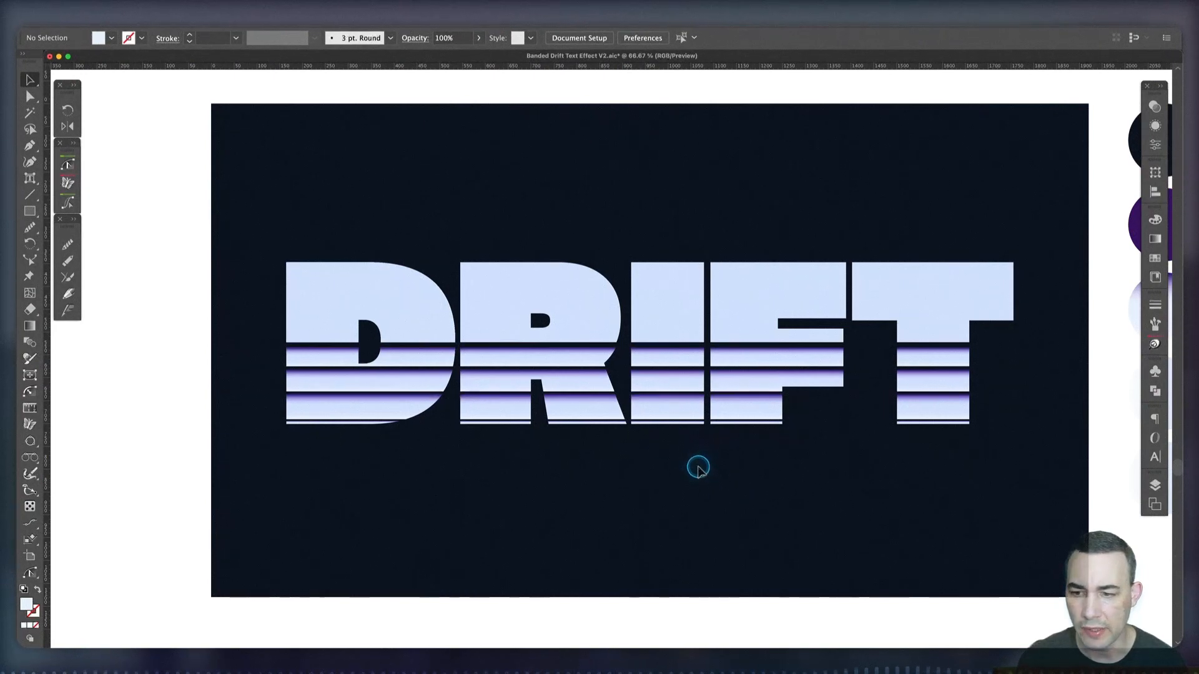
scroll(706, 484, down, 2)
key(super+s)
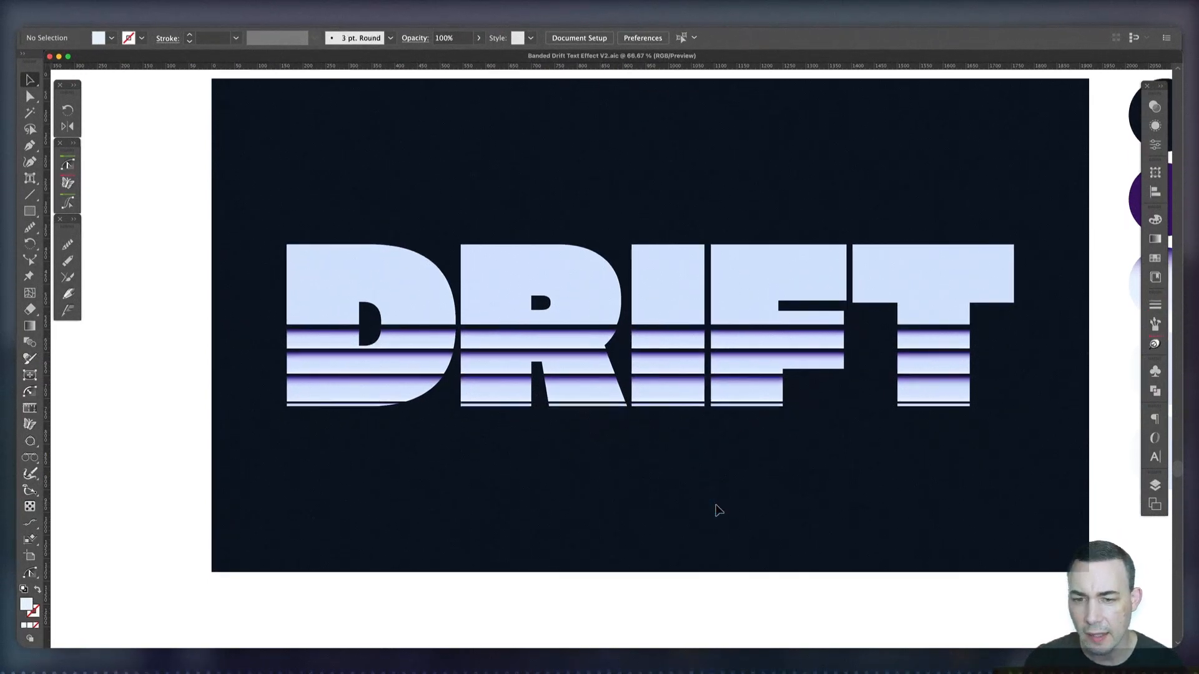
Lock the Multiply DRIFT group so that the plain group underneath can be selected
click(521, 275)
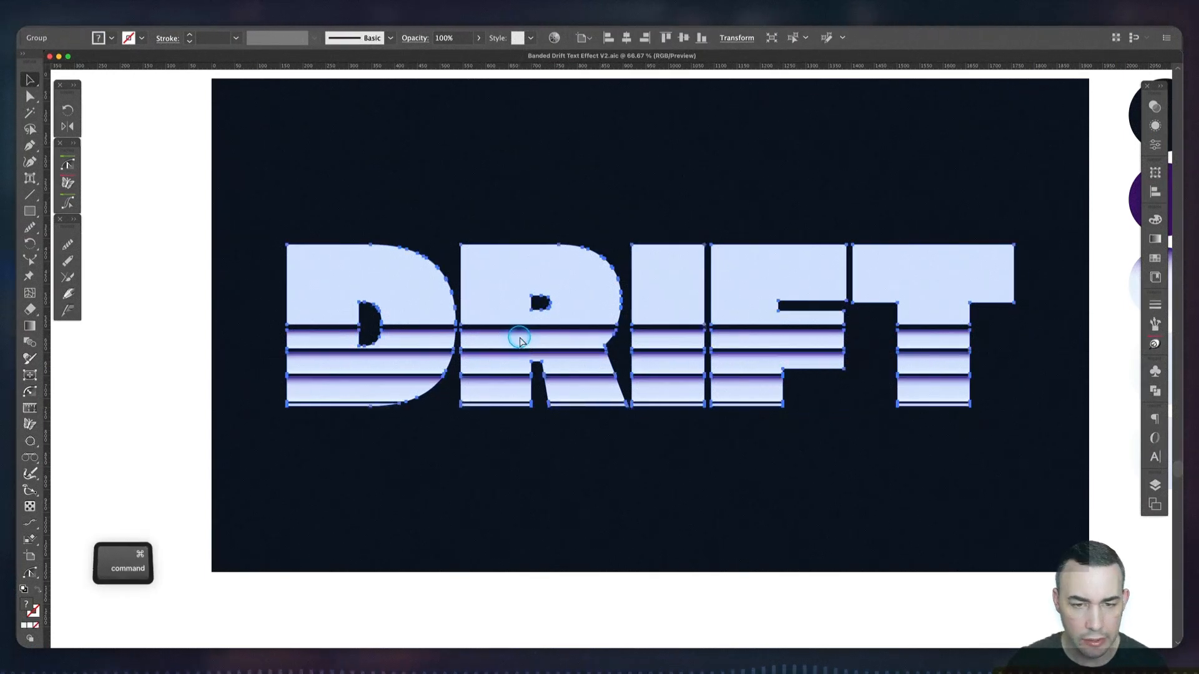
key(super+2)
key(super+alt+2)
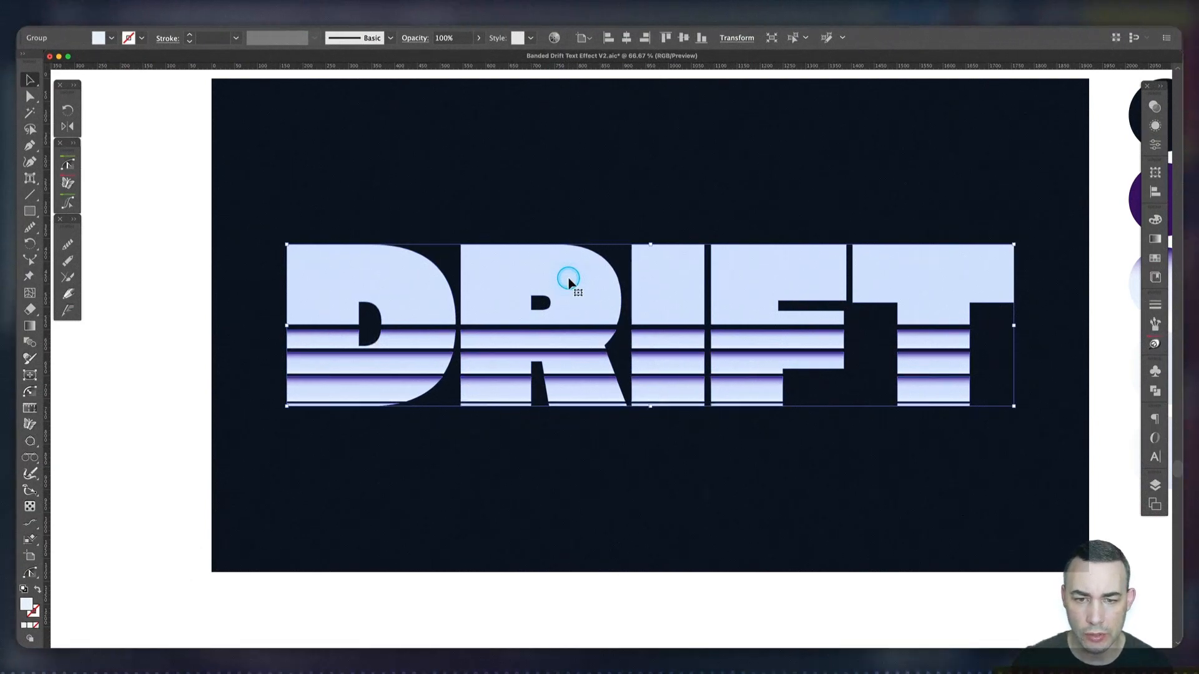
Duplicate the plain DRIFT group in place and shrink one copy to about two-thirds size, raised behind the upper part of the lettering
drag(569, 282, 559, 174)
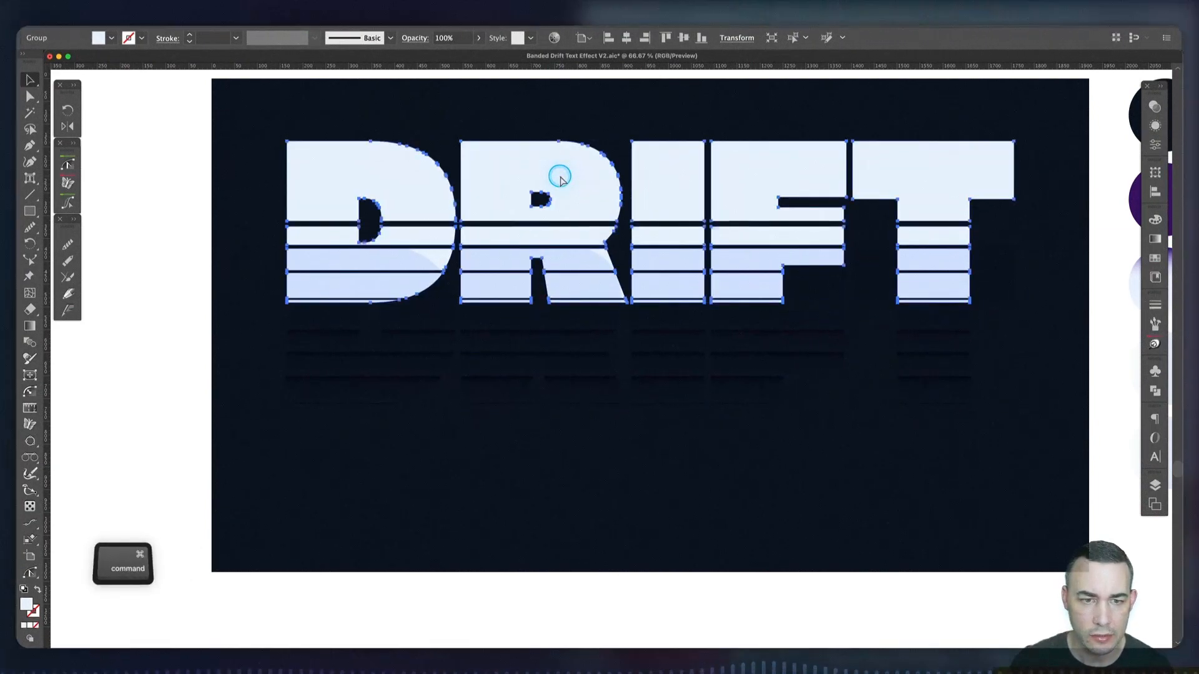
key(super+z)
key(super+c)
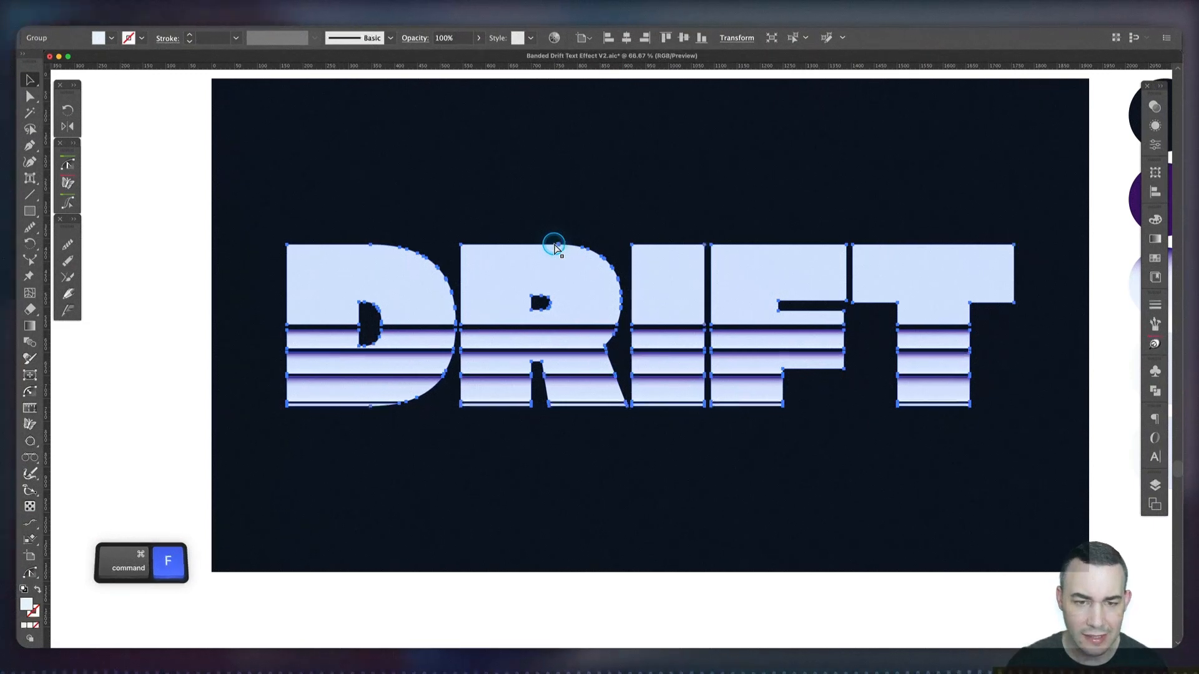
key(super+f)
key(super+f)
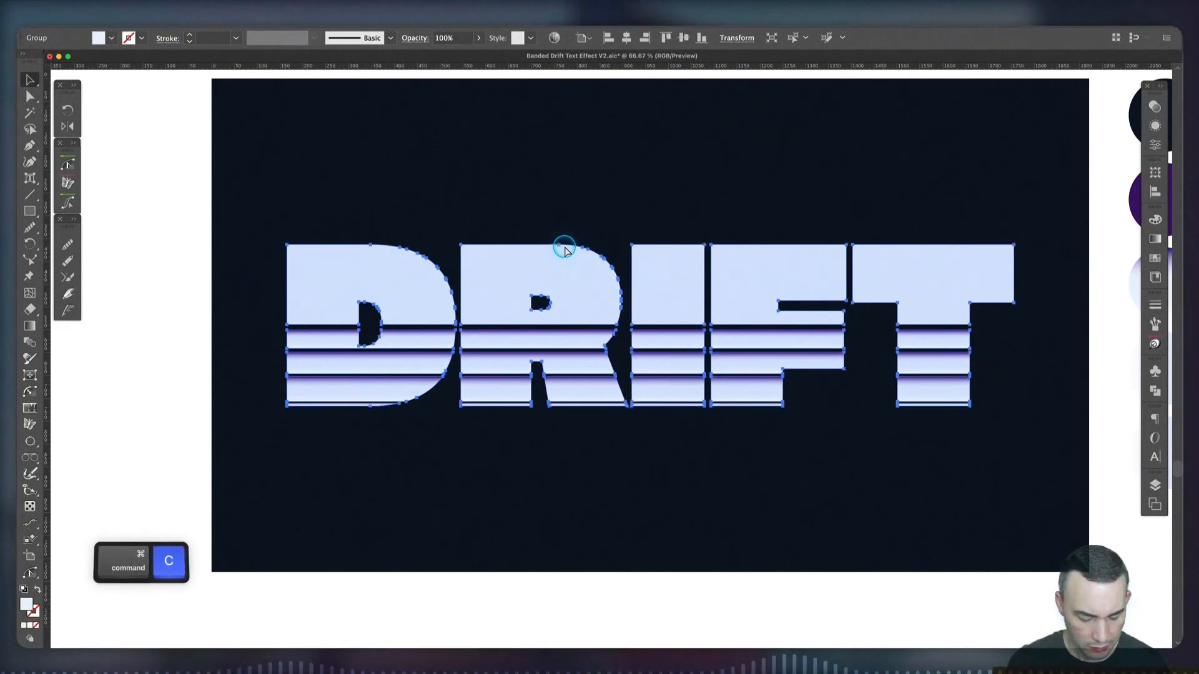
drag(650, 242, 624, 236)
click(610, 320)
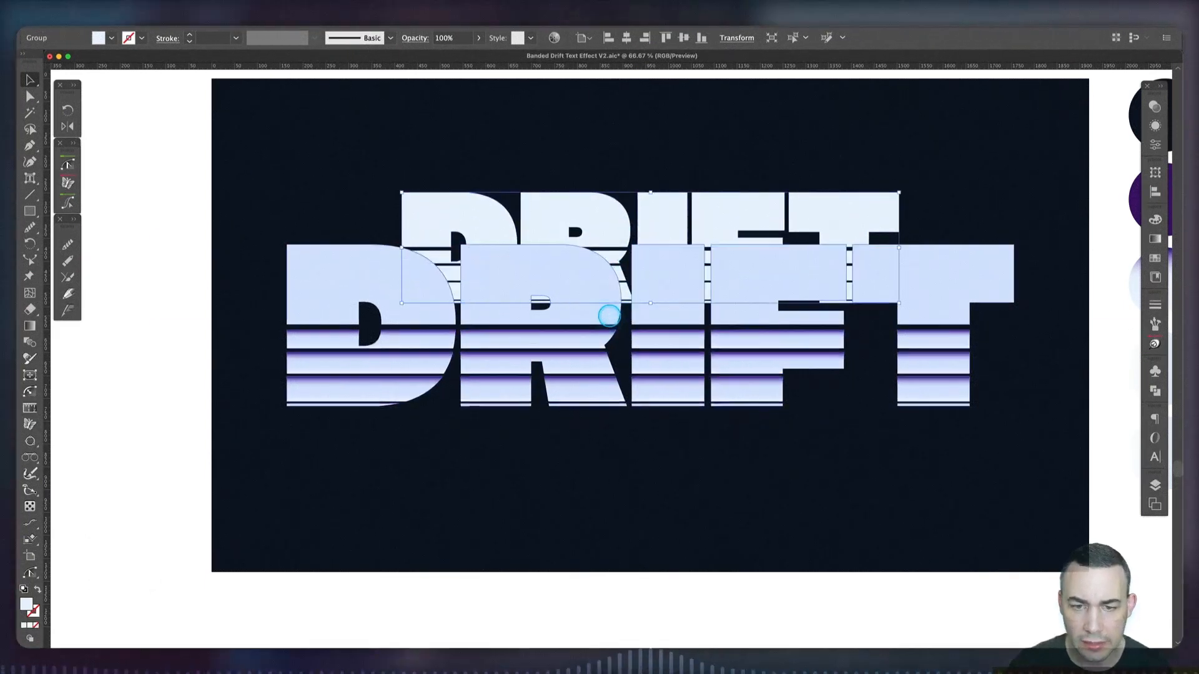
Fill the smaller DRIFT copy with the dark navy swatch colour and deselect it
scroll(610, 320, right, 5)
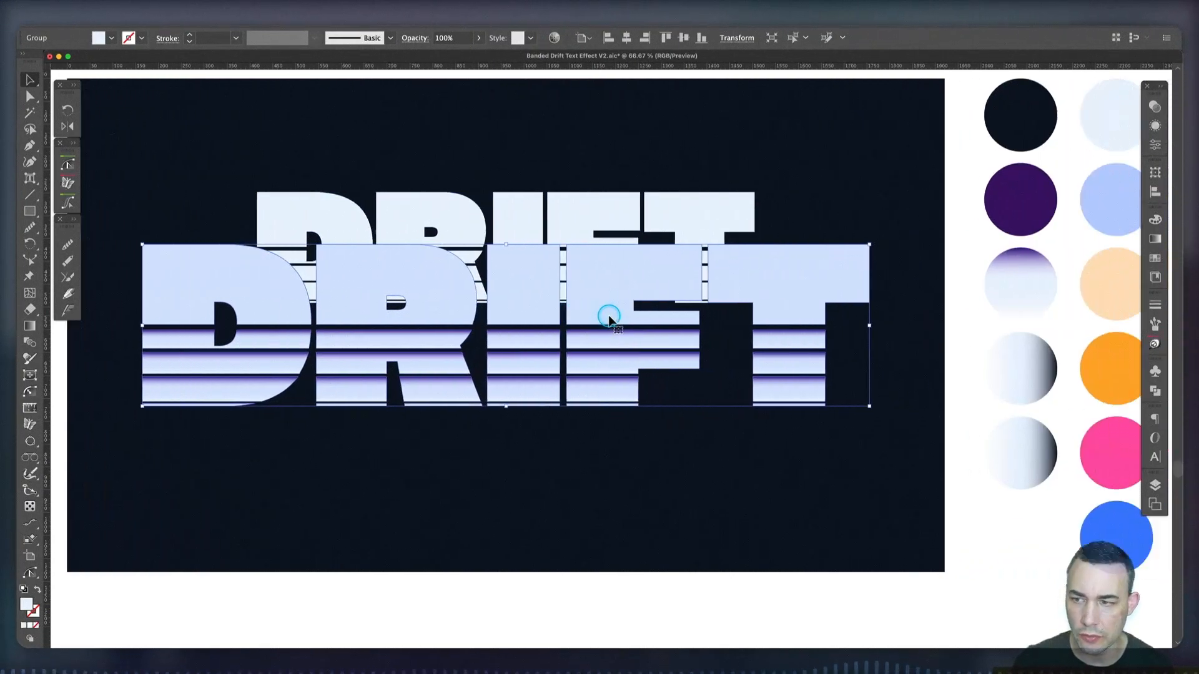
click(562, 209)
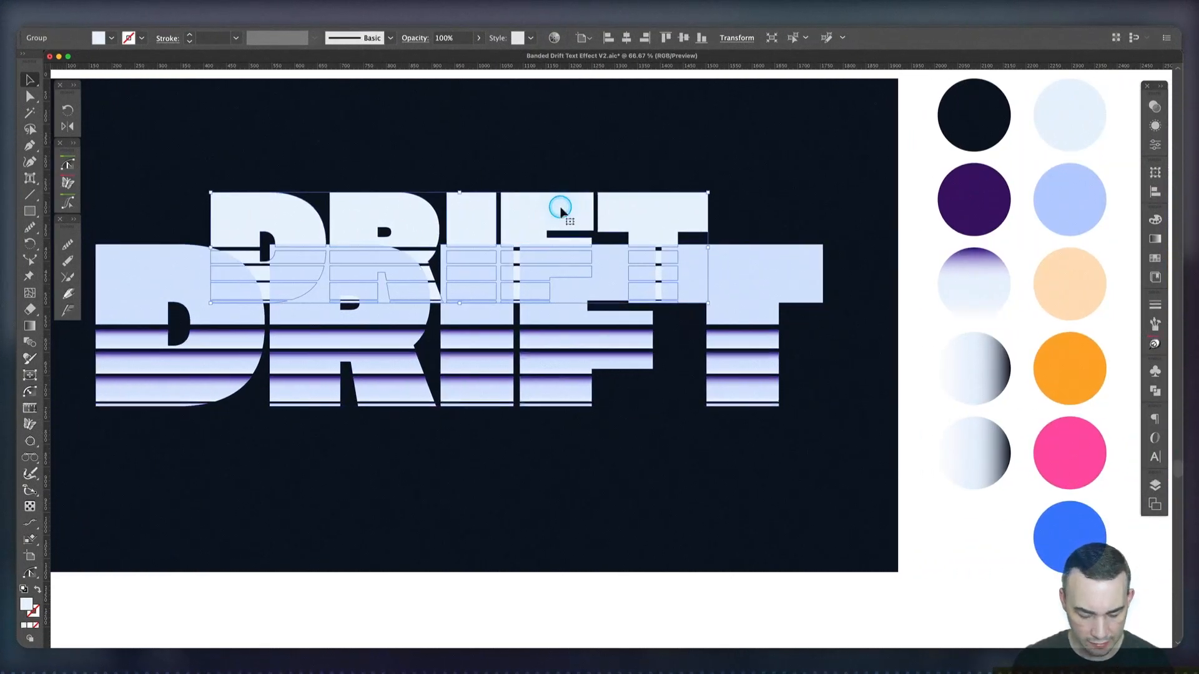
key(i)
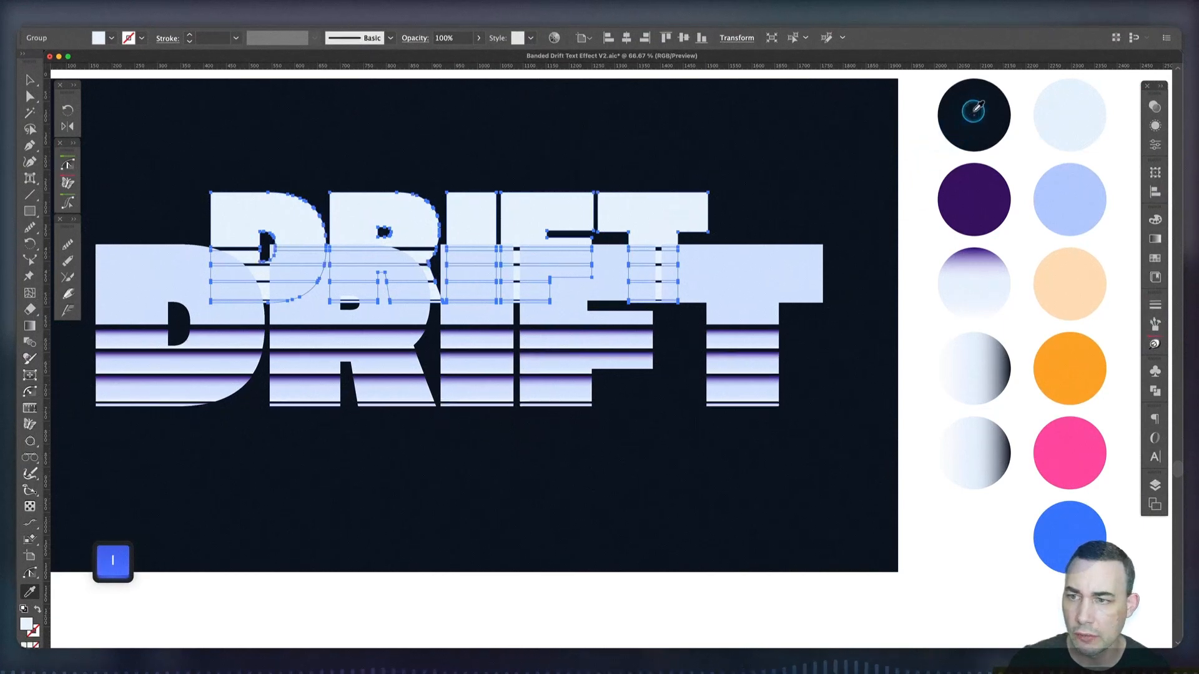
click(953, 144)
key(v)
click(649, 496)
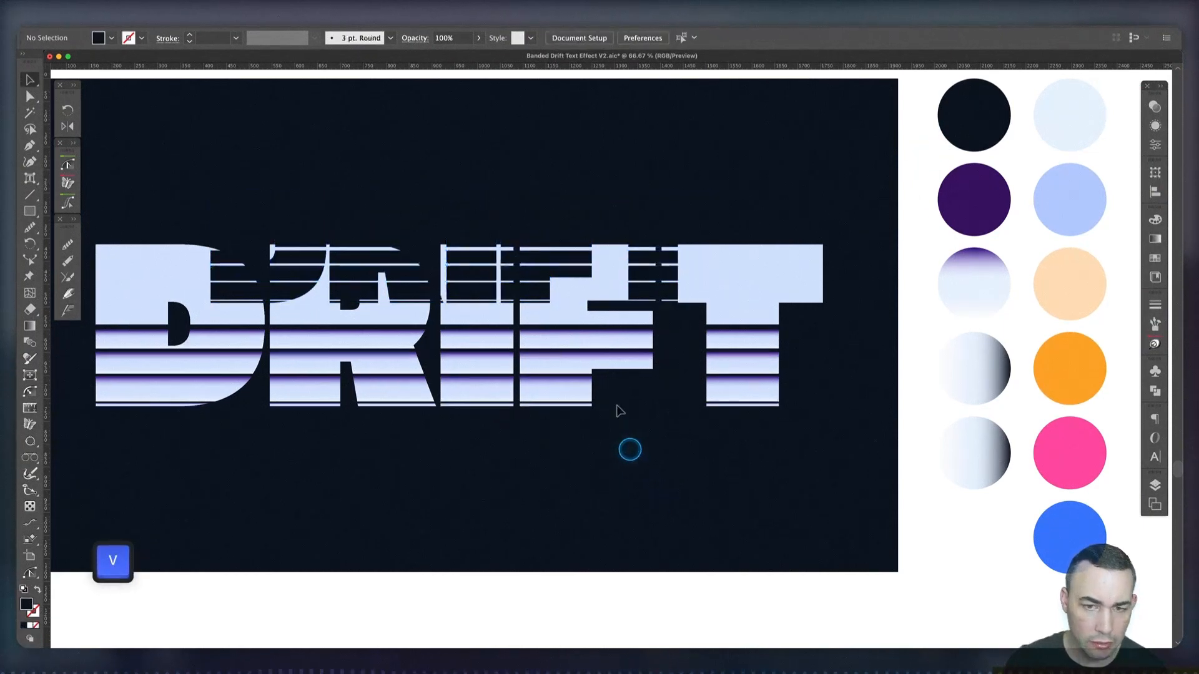
Fill the full-size DRIFT copy with the dark purple swatch colour and bring it to the front of the stacking order
click(608, 286)
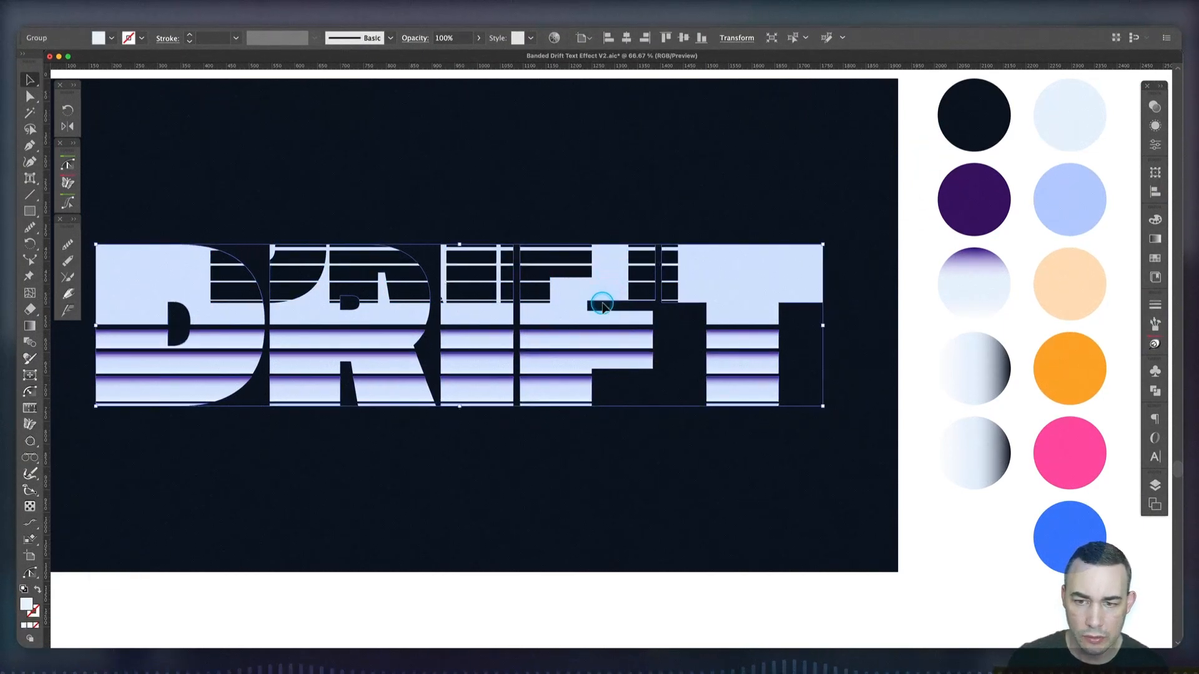
click(673, 466)
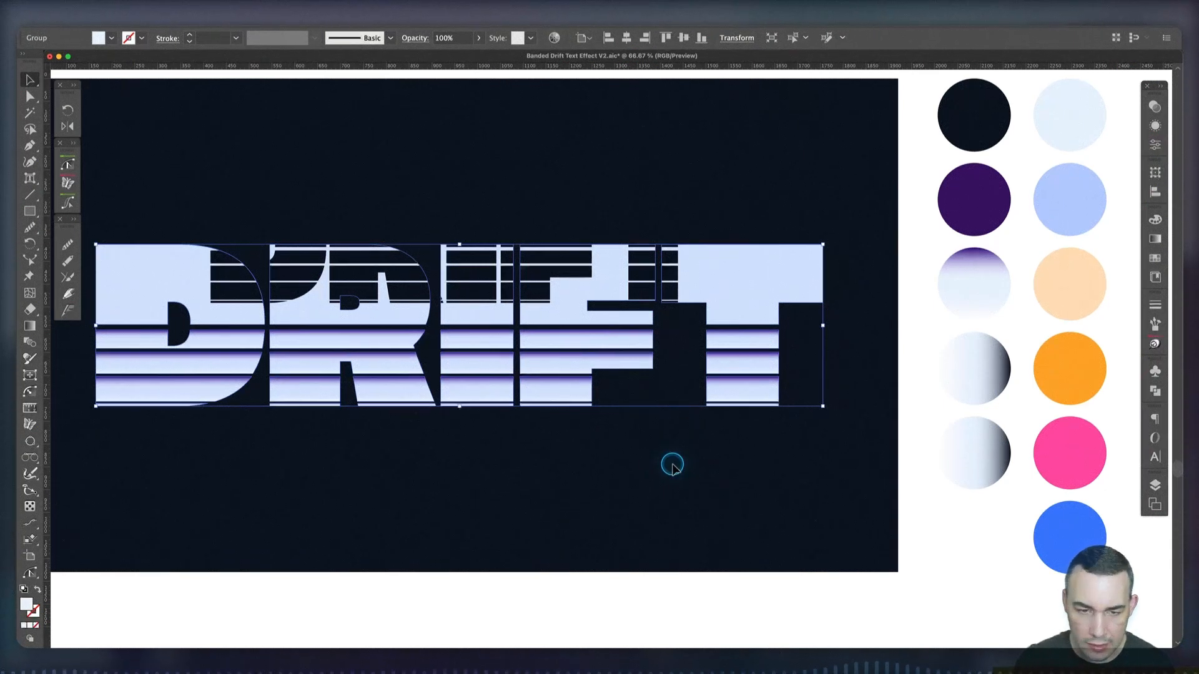
key(i)
click(985, 190)
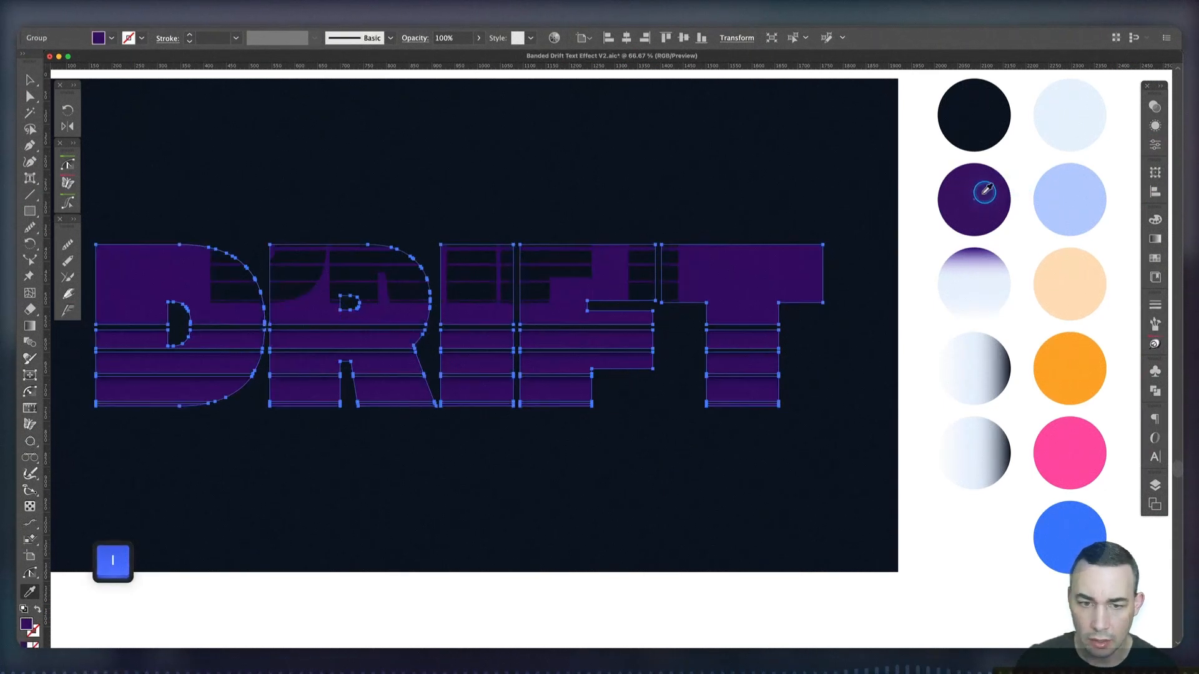
key(v)
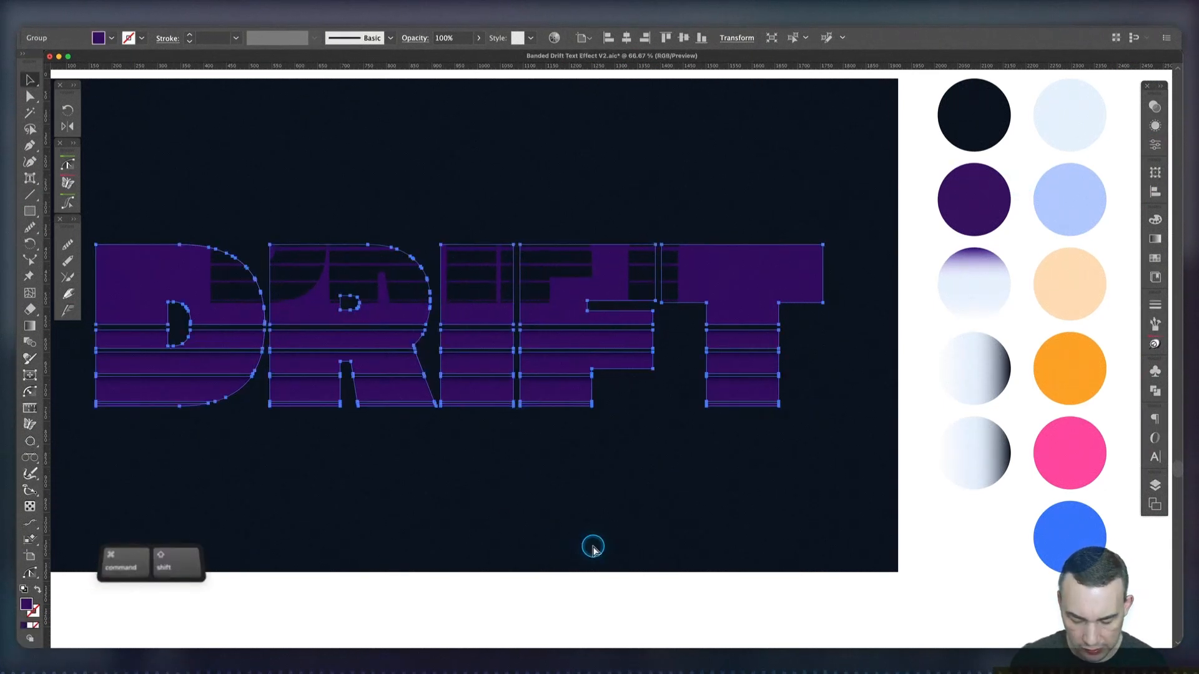
key(super+shift+bracketright)
key(v)
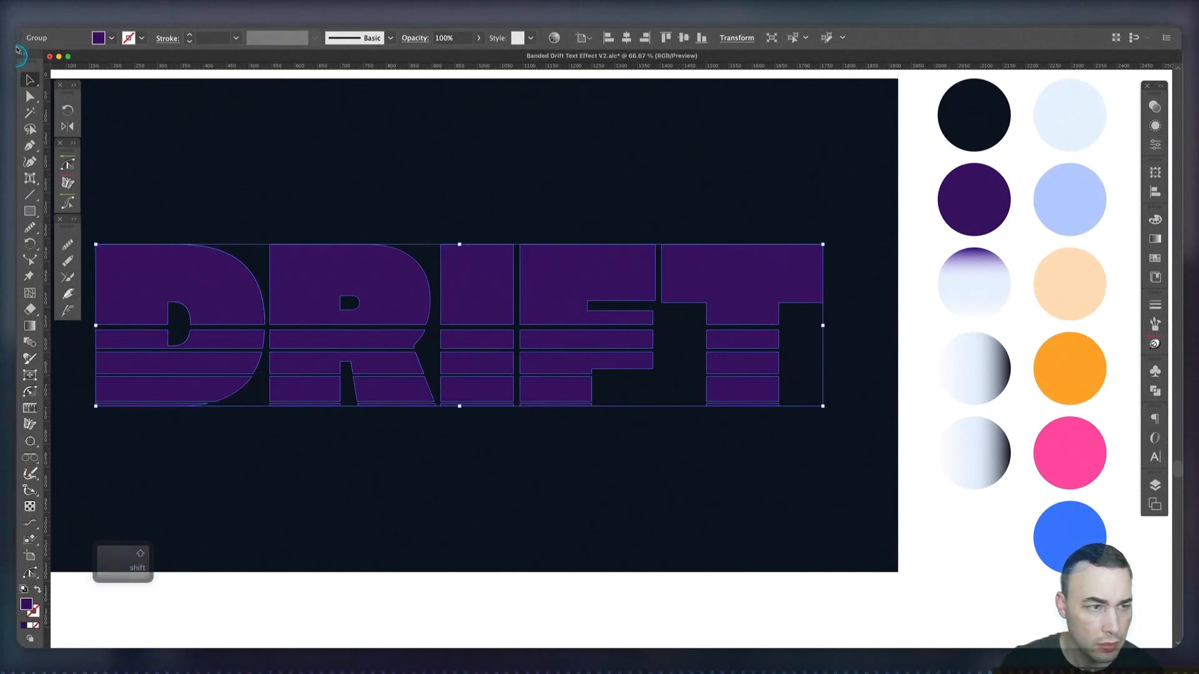
Blend the large purple DRIFT group with the smaller navy DRIFT group using the Blend tool
click(279, 165)
click(409, 219)
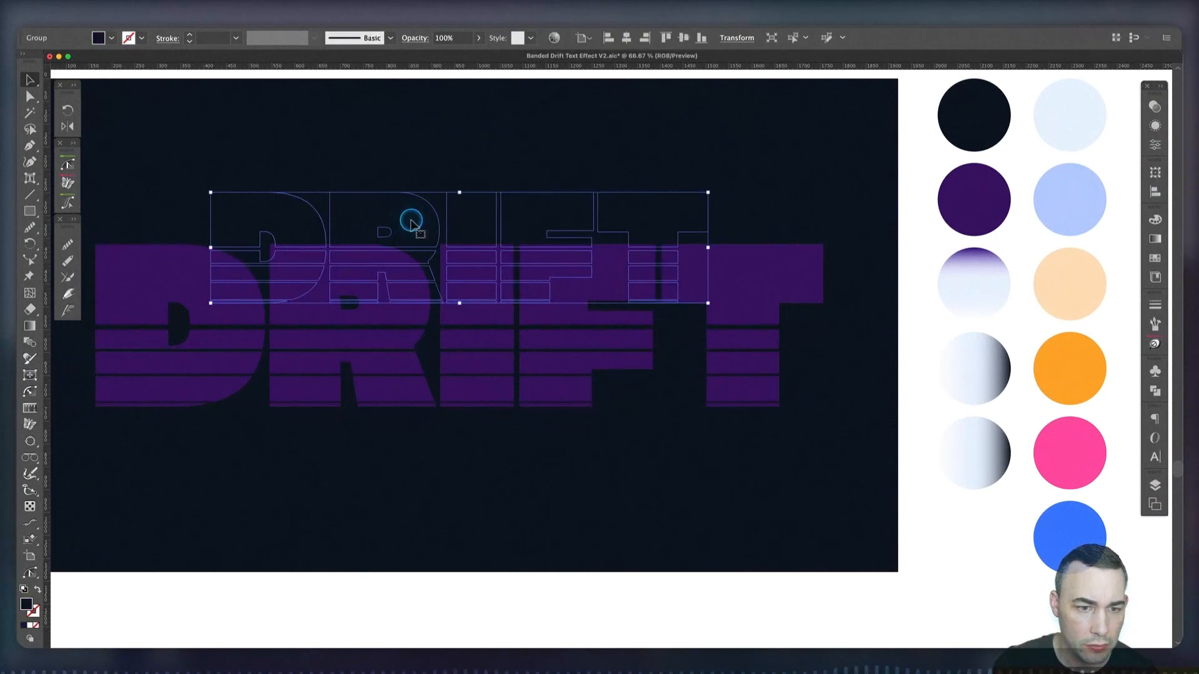
shift+click(396, 318)
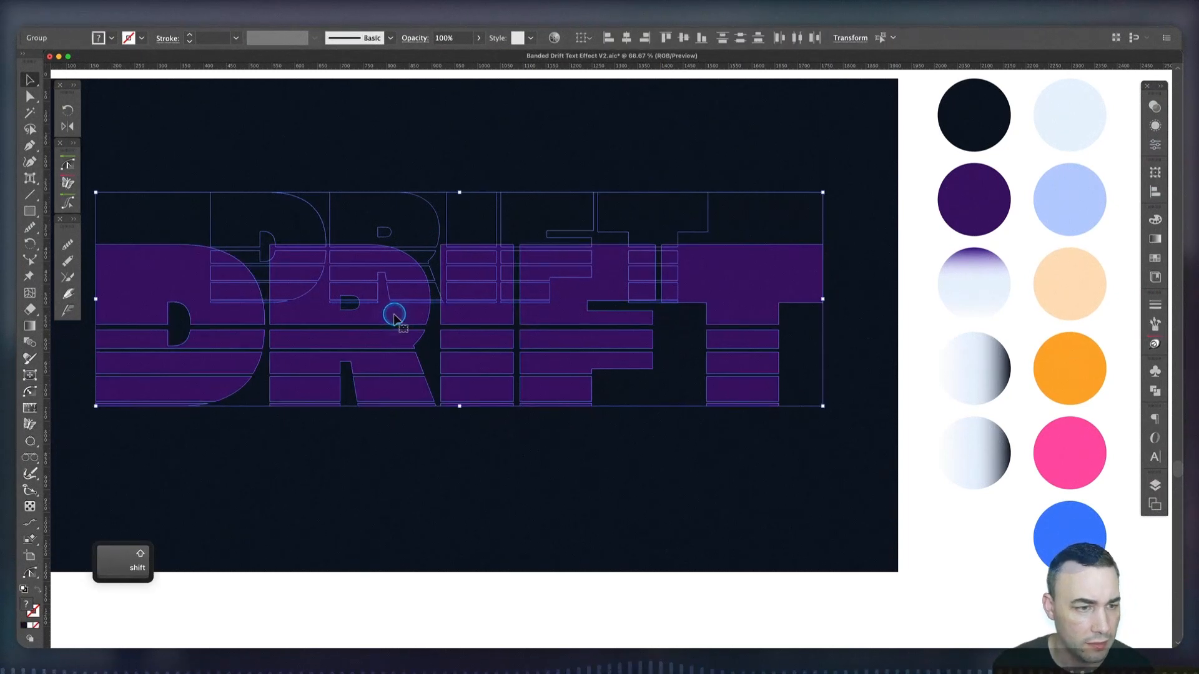
click(29, 343)
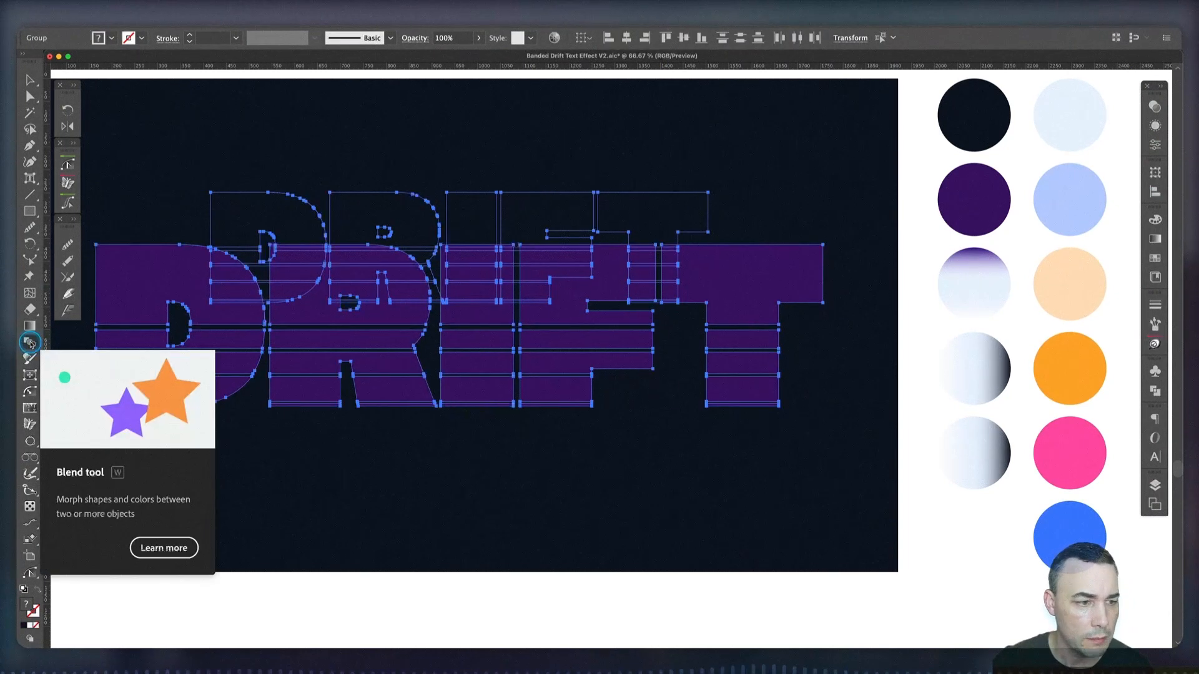
click(191, 284)
click(223, 212)
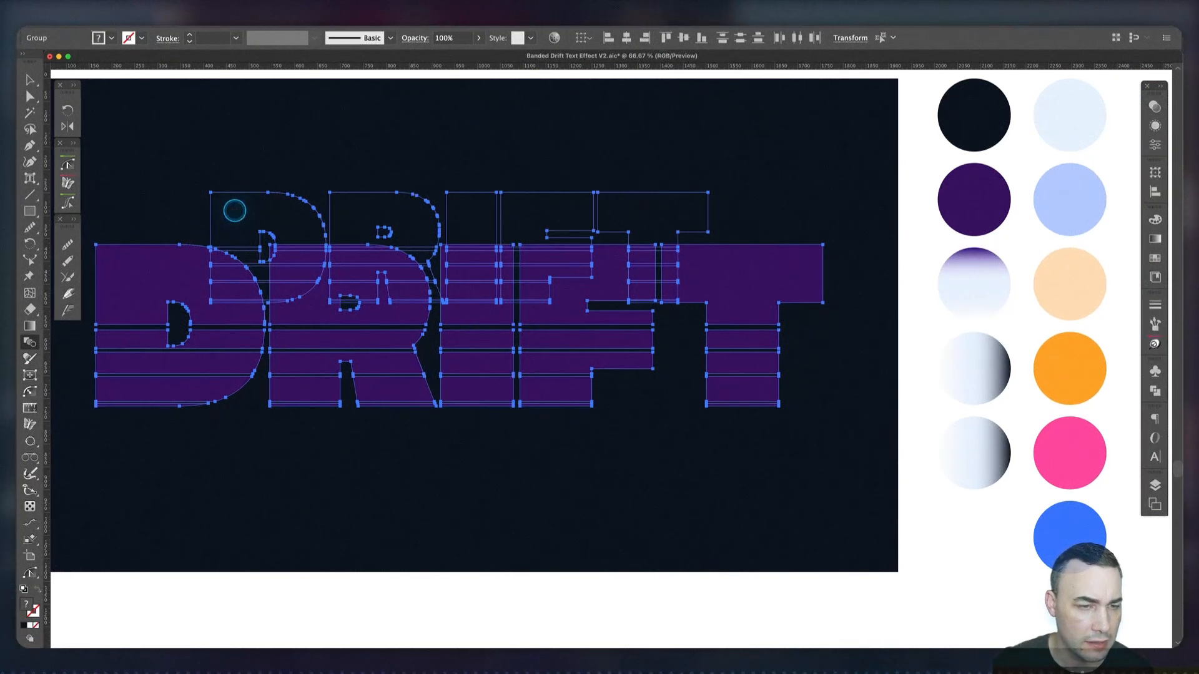
key(v)
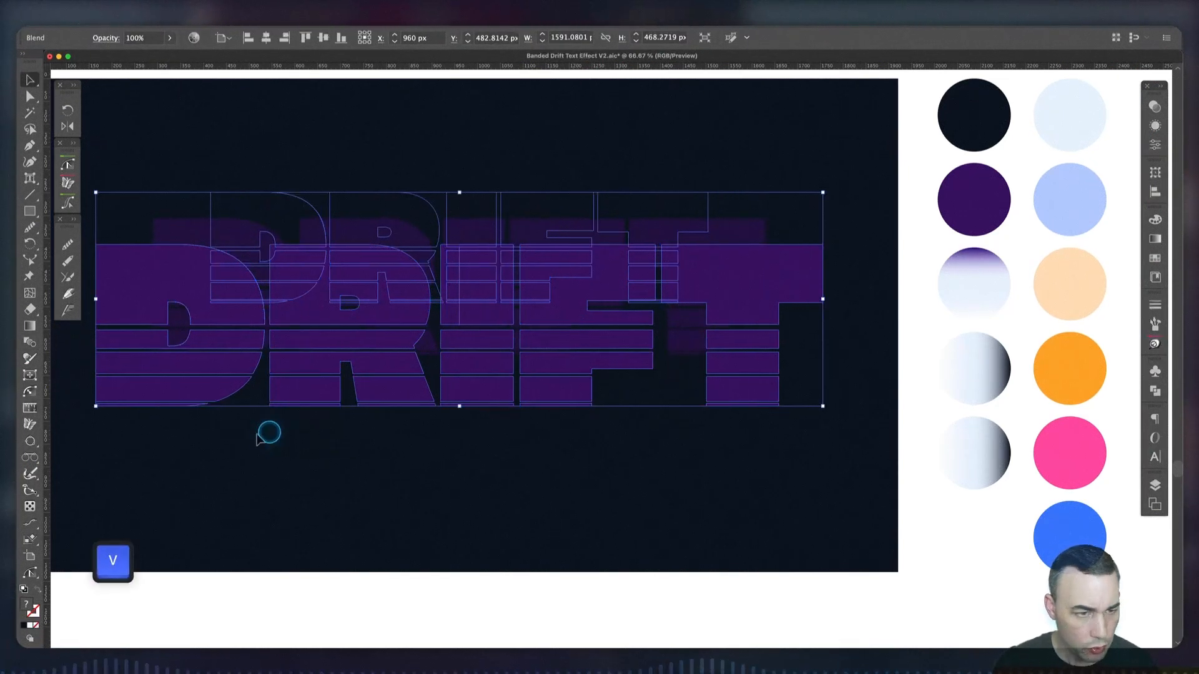
Set the DRIFT blend's spacing to Specified Distance with a value of 2 px
double_click(30, 342)
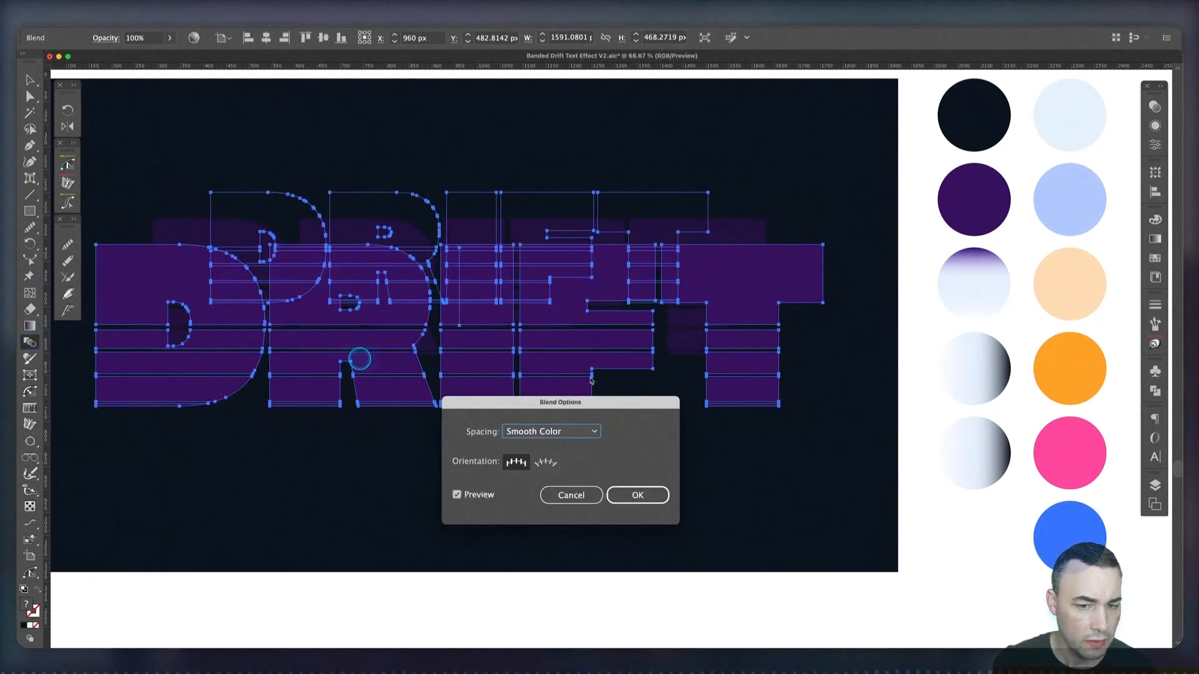
click(542, 432)
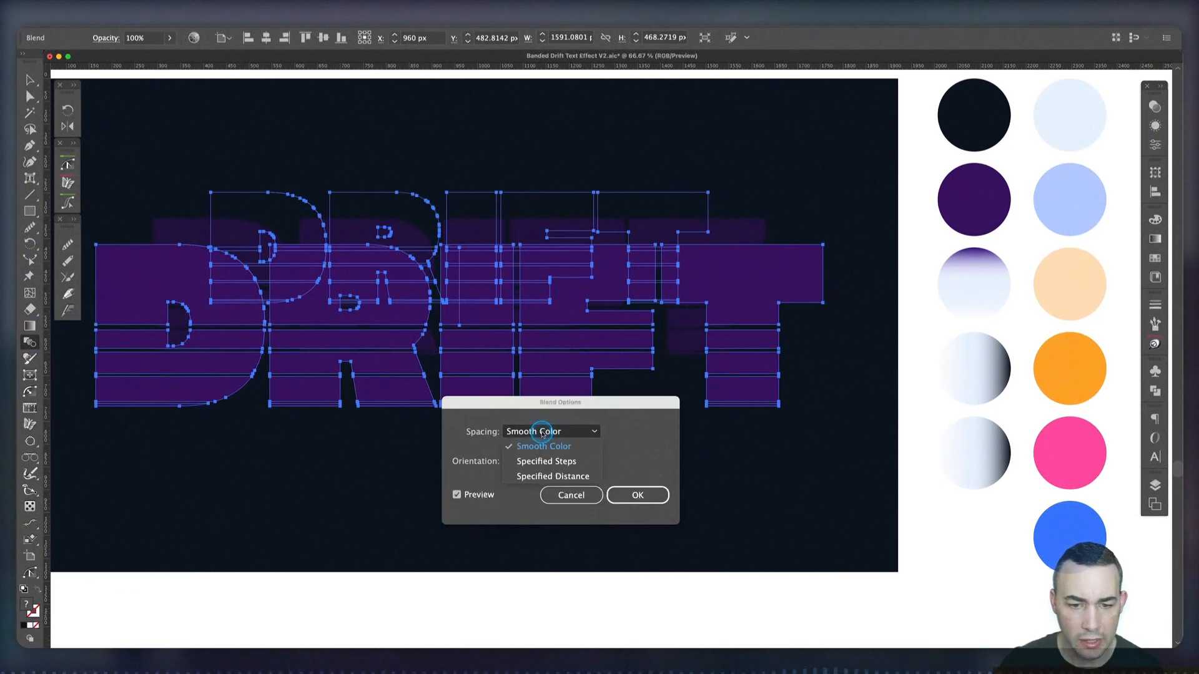
click(558, 475)
text(2)
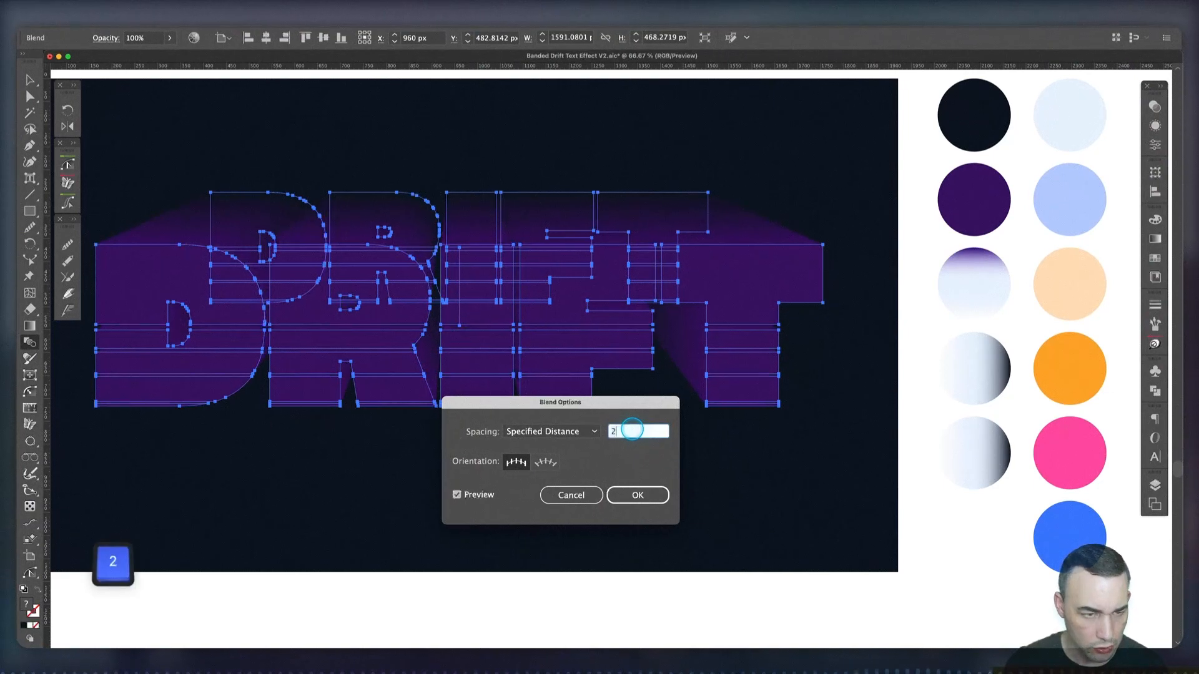
key(Tab)
click(637, 494)
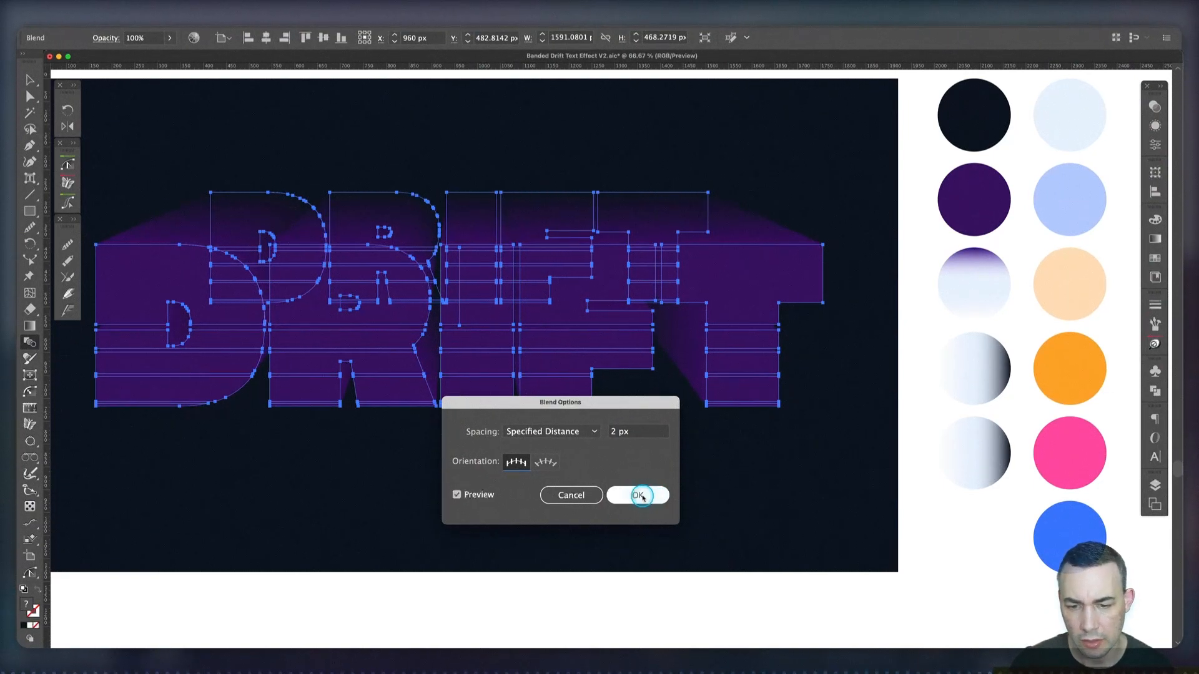
key(v)
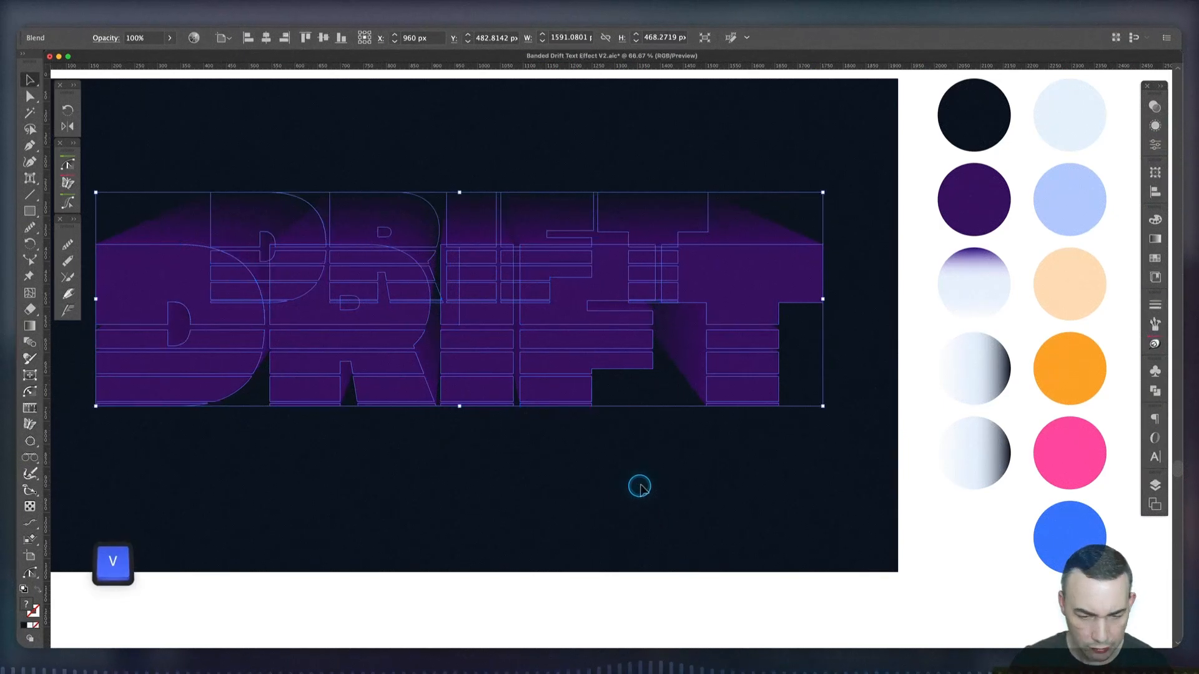
click(640, 487)
Send the purple-to-navy blend behind the light DRIFT lettering
click(743, 282)
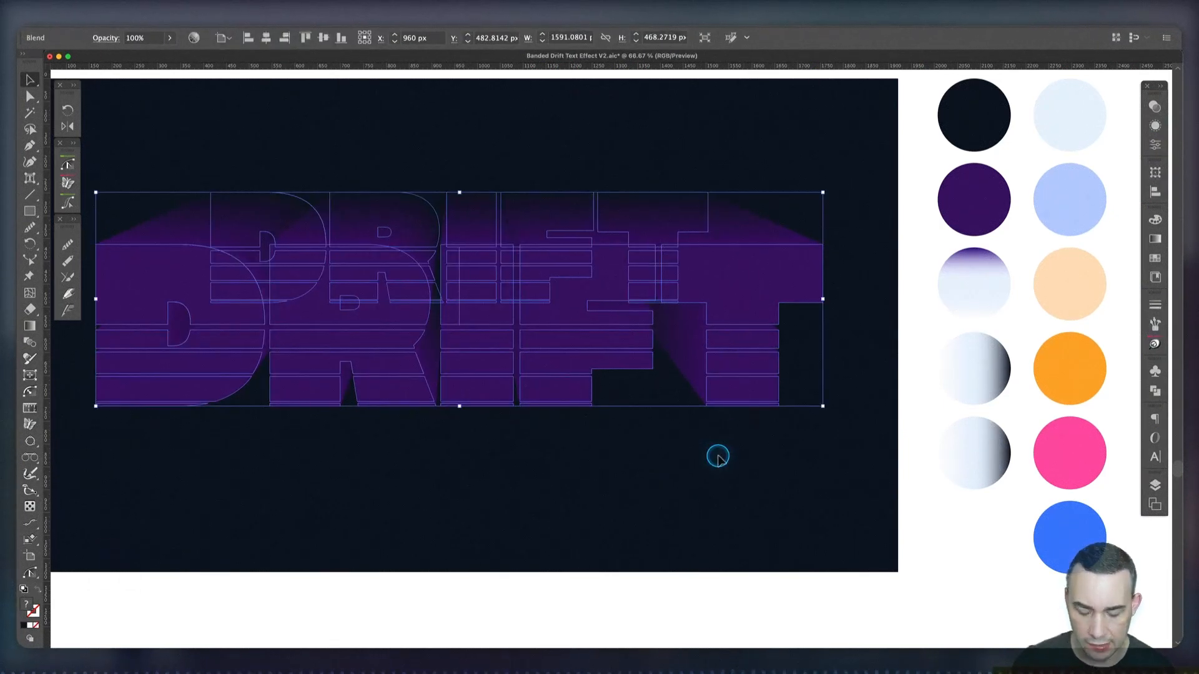
key(super+bracketleft)
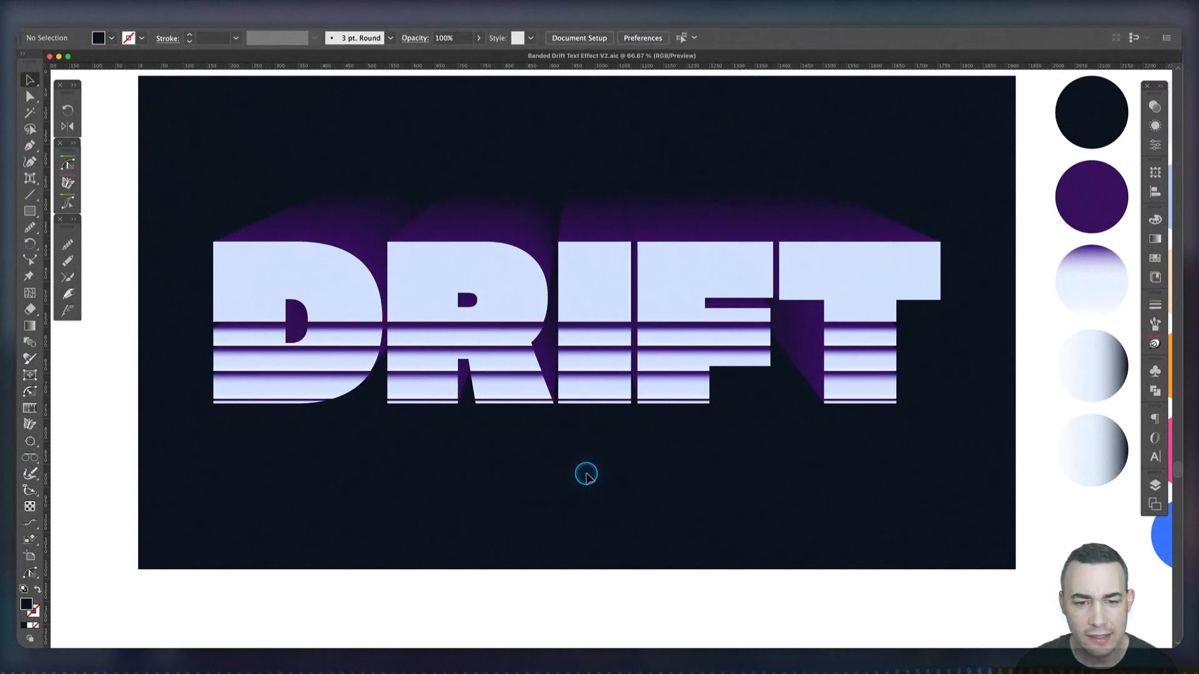
scroll(570, 472, up, 10)
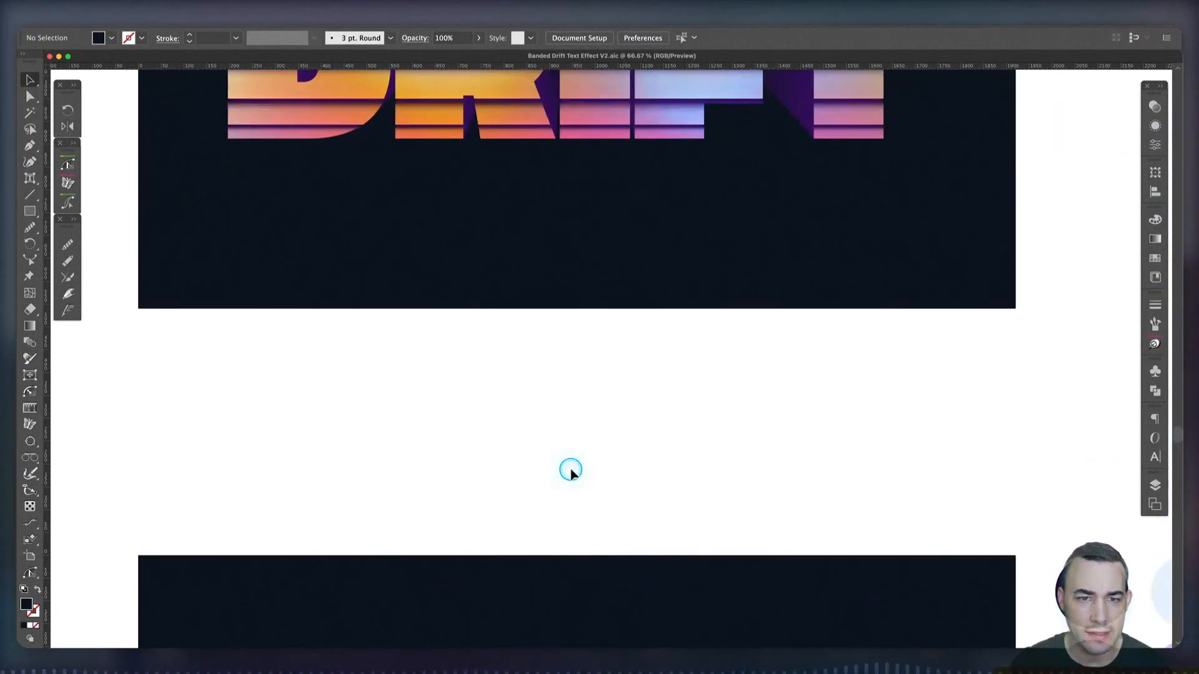
Draw a navy rectangle about 1637 by 425 px covering the DRIFT lettering and centre it on the artboard
scroll(571, 470, up, 1)
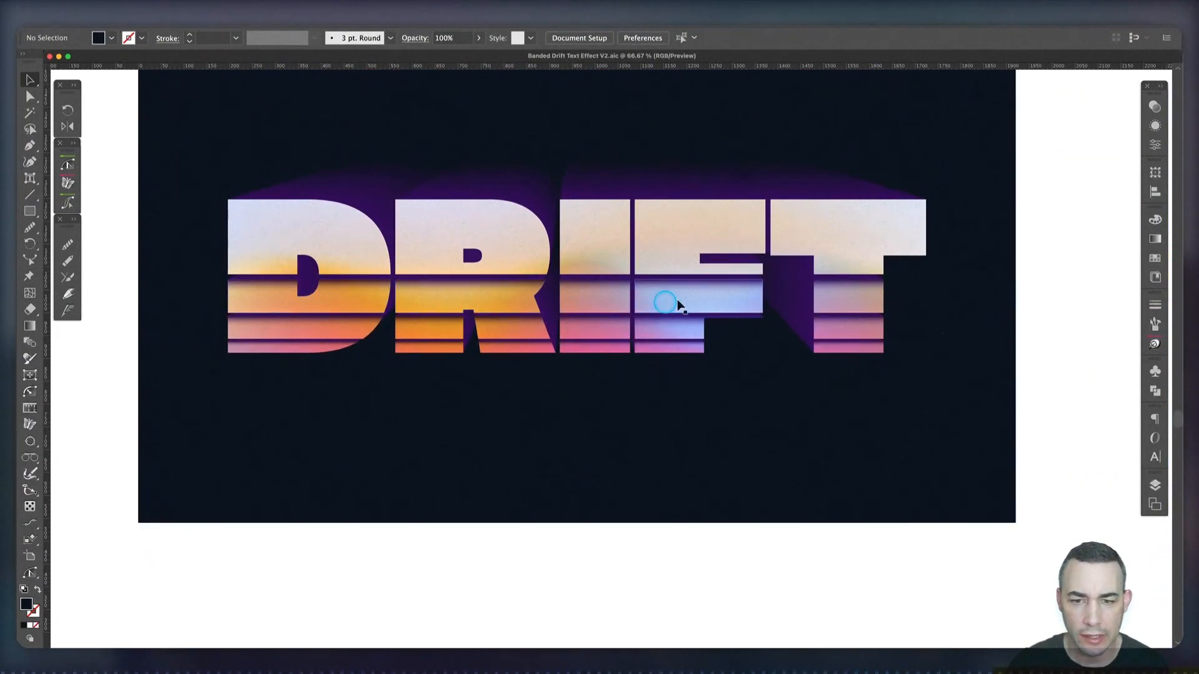
scroll(694, 456, down, 10)
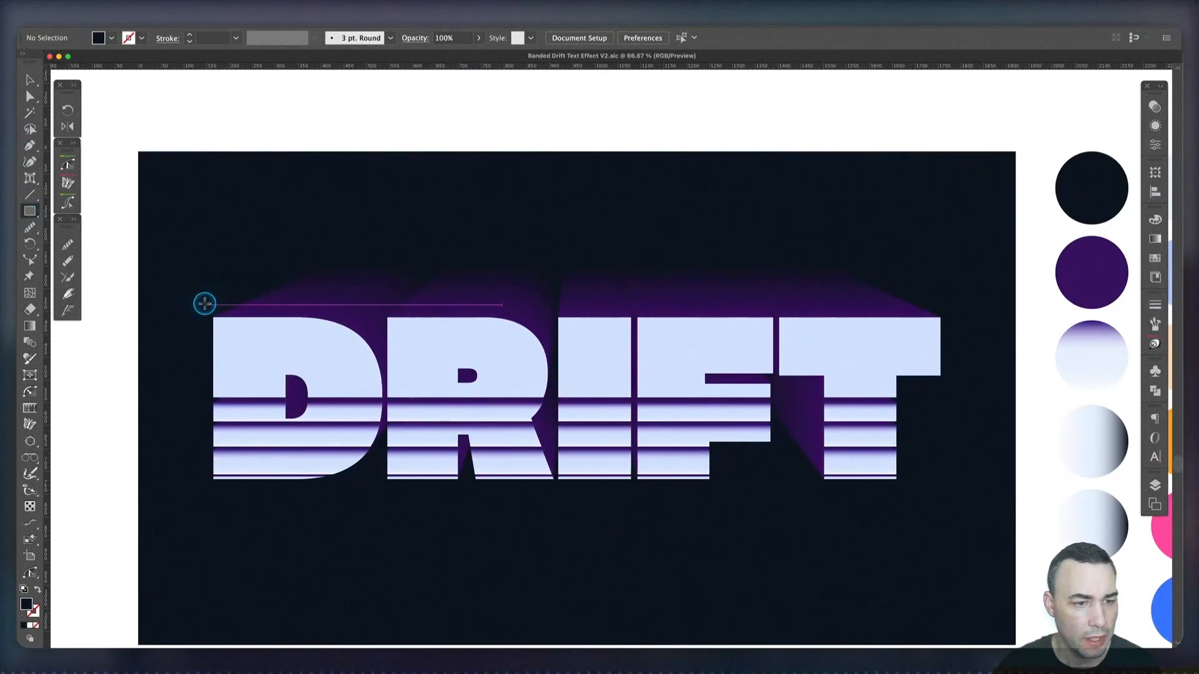
drag(204, 306, 949, 498)
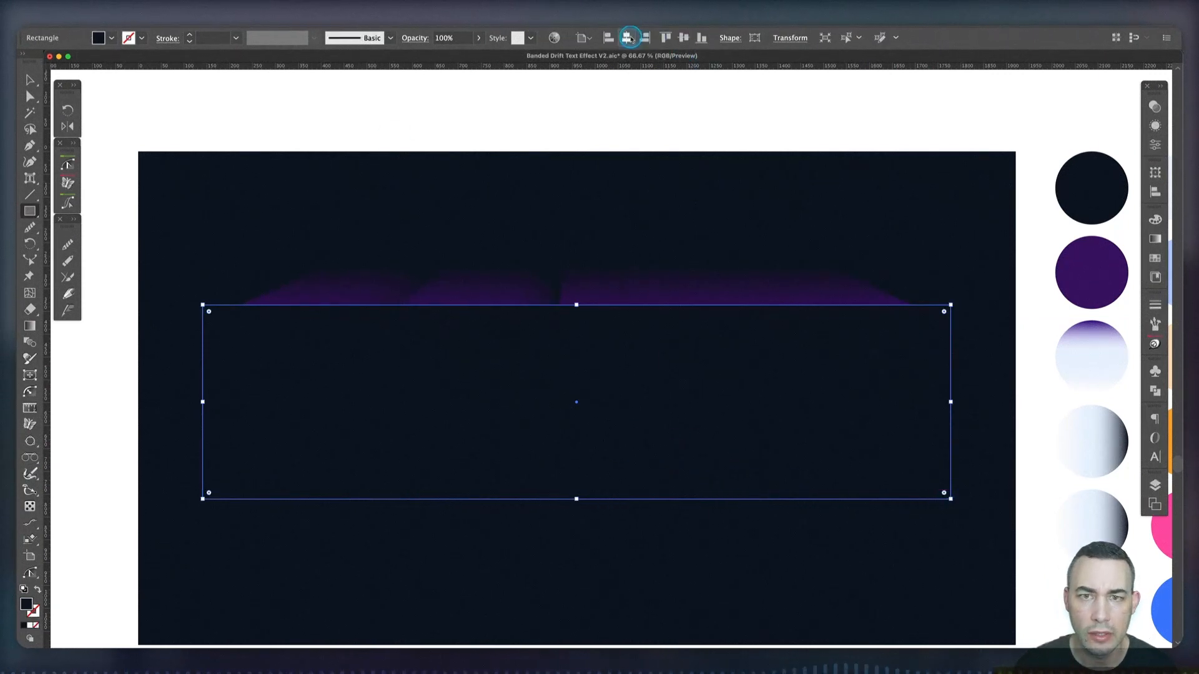
click(680, 37)
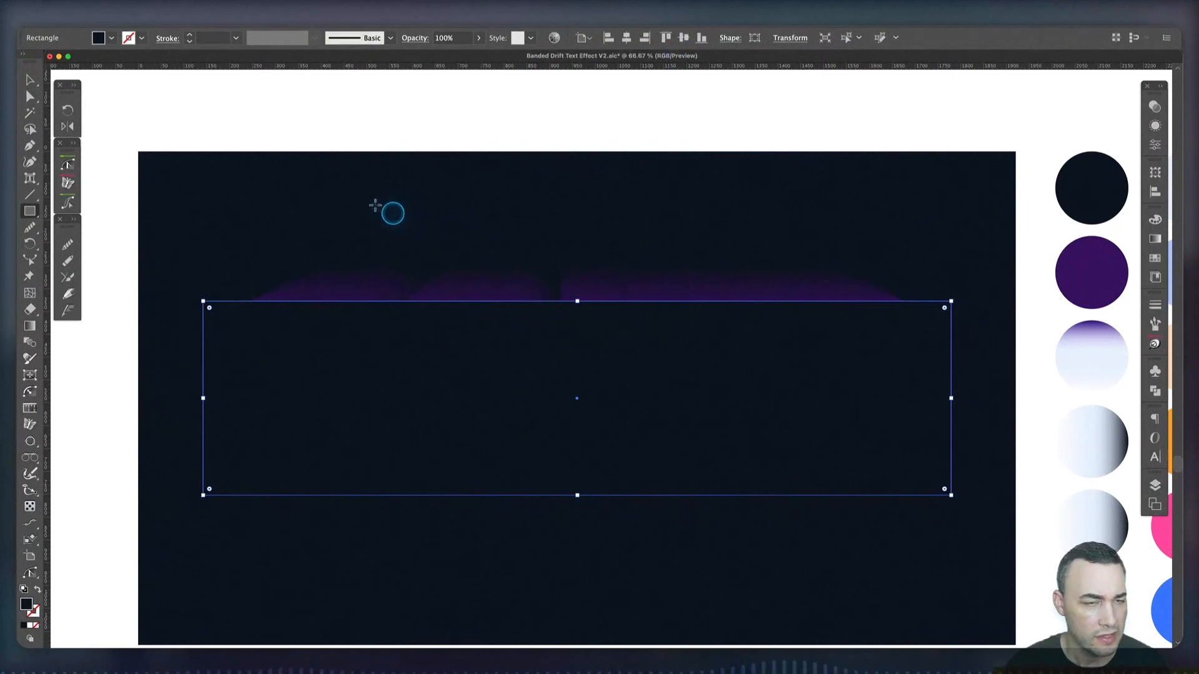
Convert the rectangle into a gradient mesh with 3 rows, 3 columns and Flat appearance
click(128, 20)
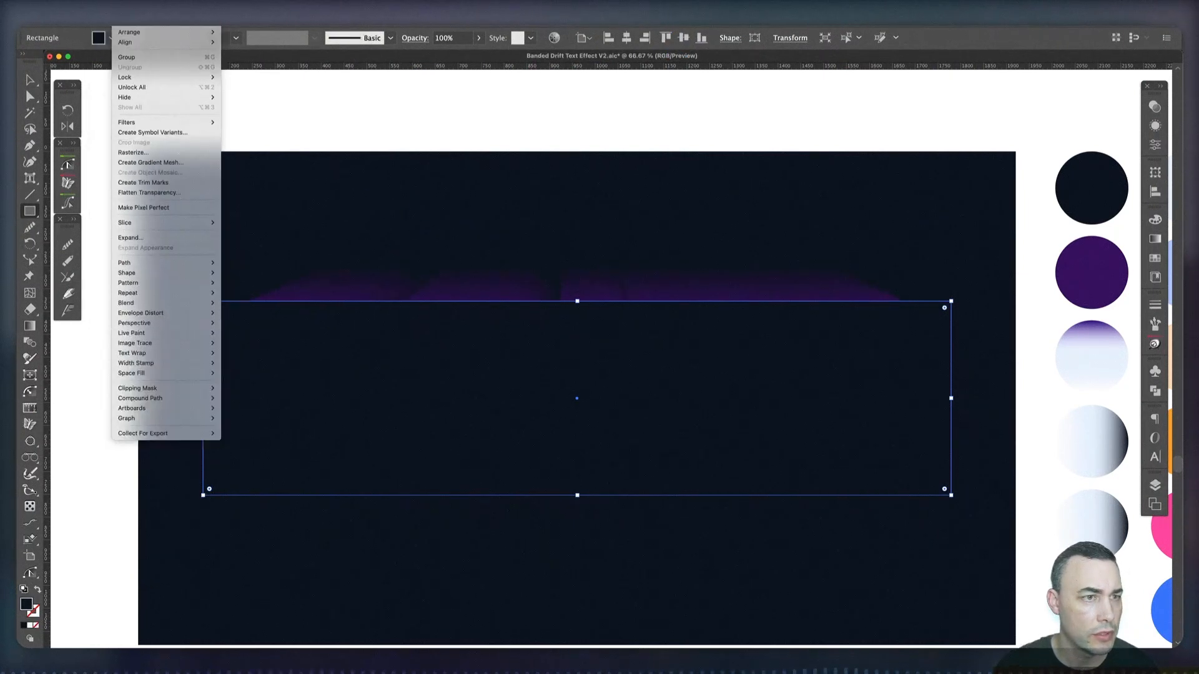
click(150, 163)
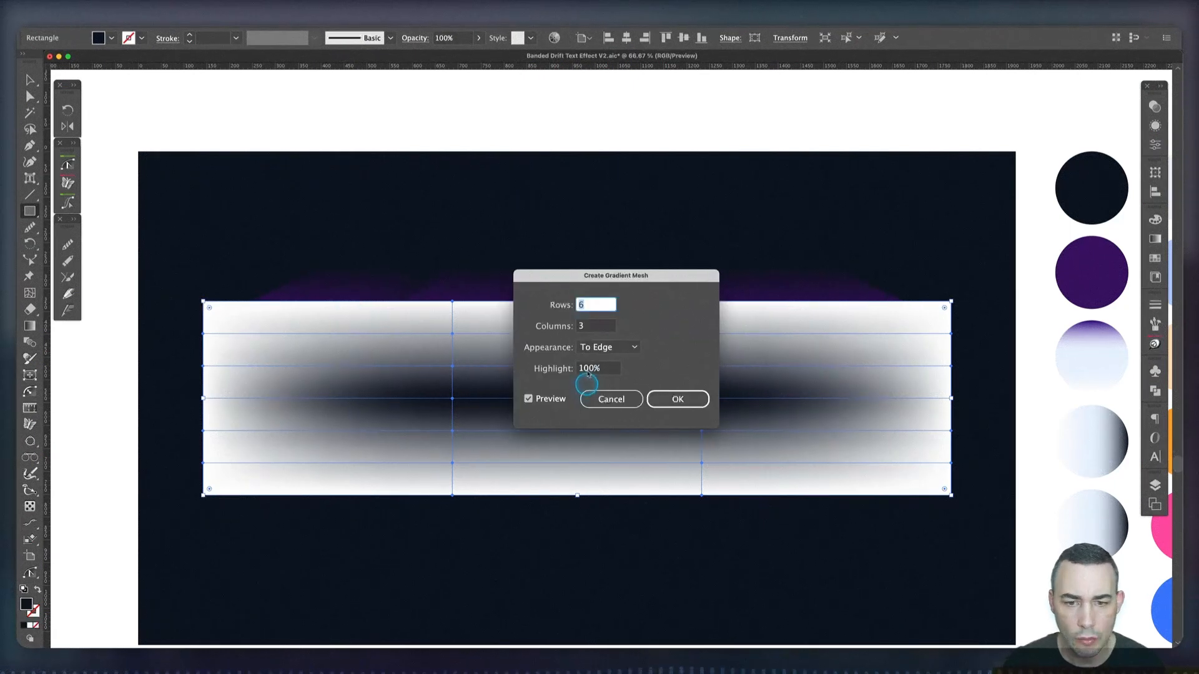
click(592, 350)
click(599, 364)
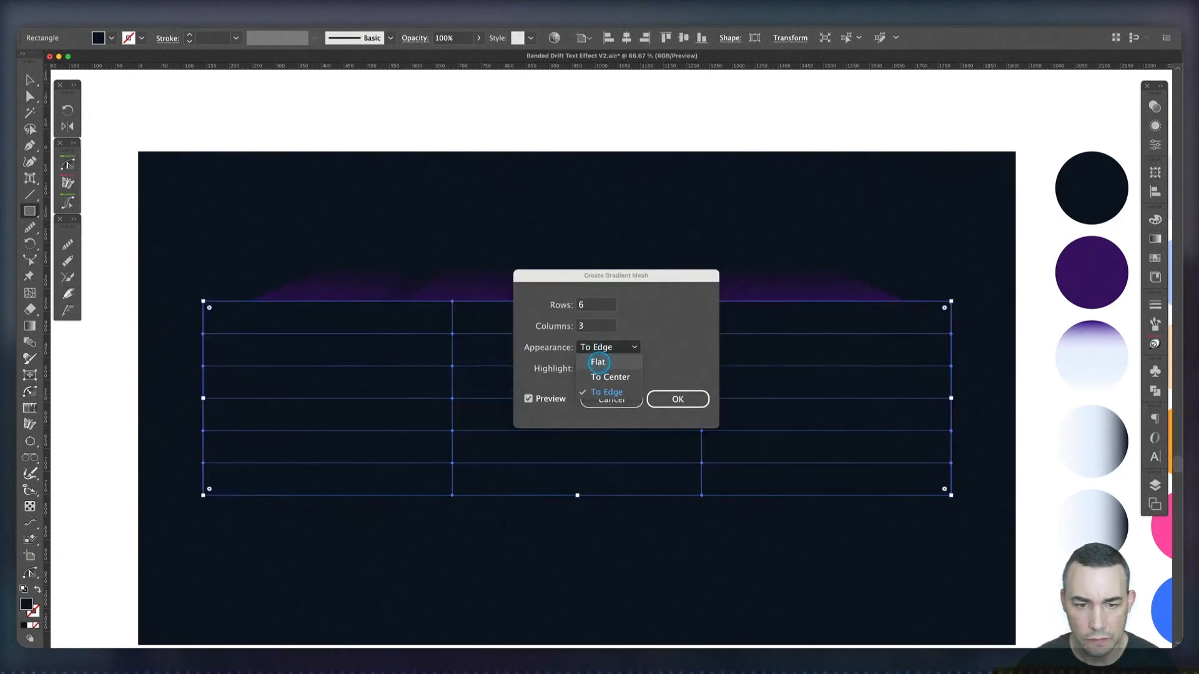
double_click(589, 308)
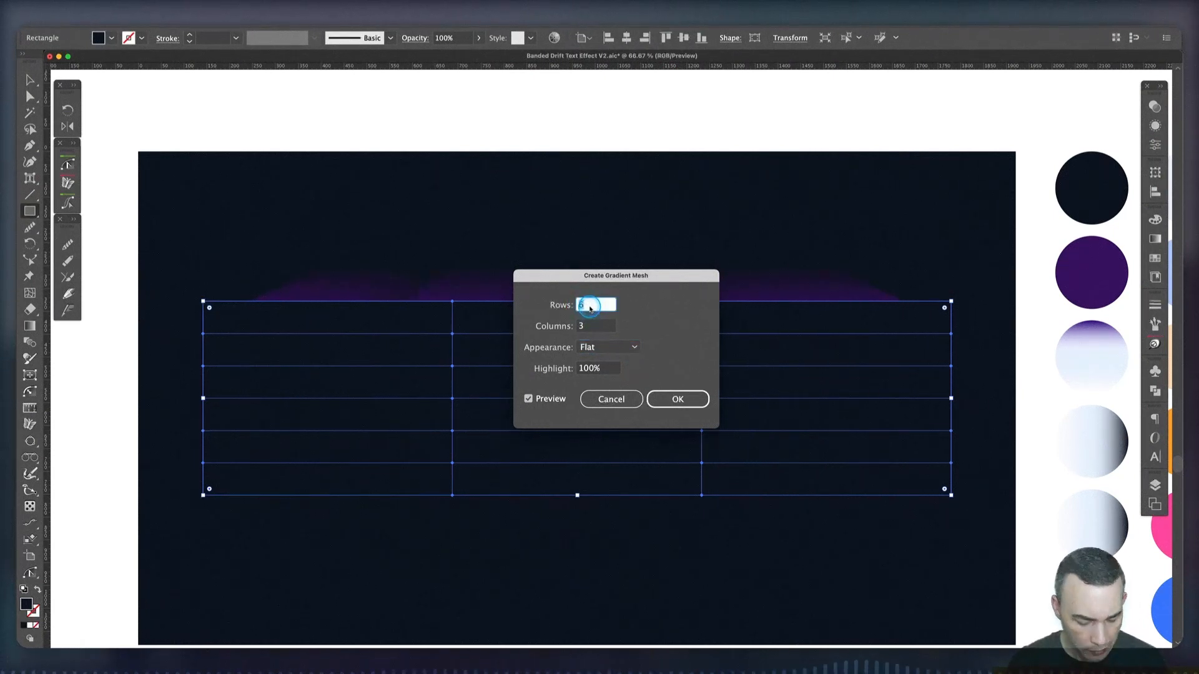
text(3)
click(687, 401)
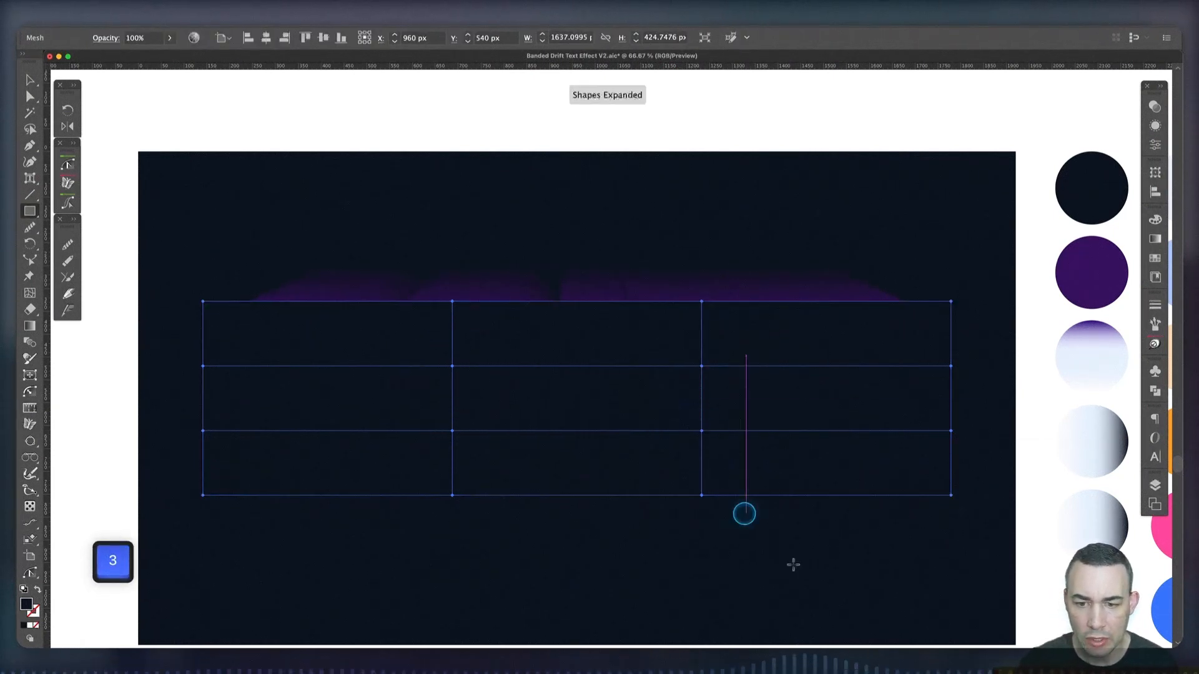
Colour the mesh's top-left corner point white, sampled from the blank canvas
key(a)
click(204, 303)
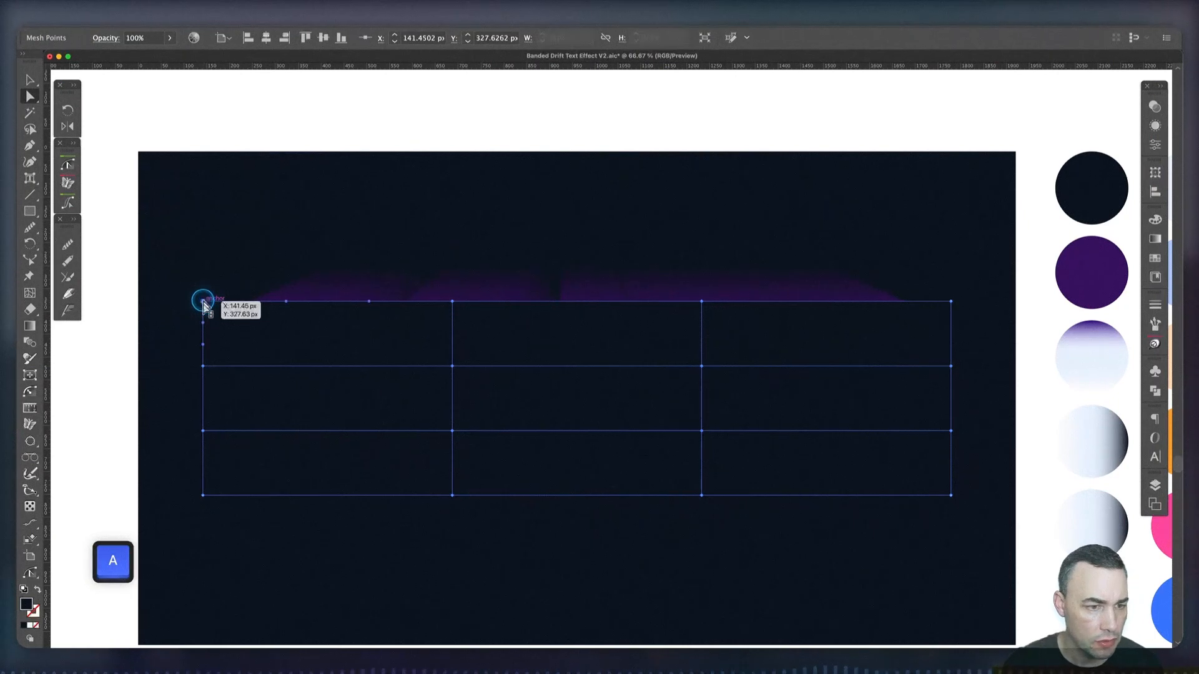
key(i)
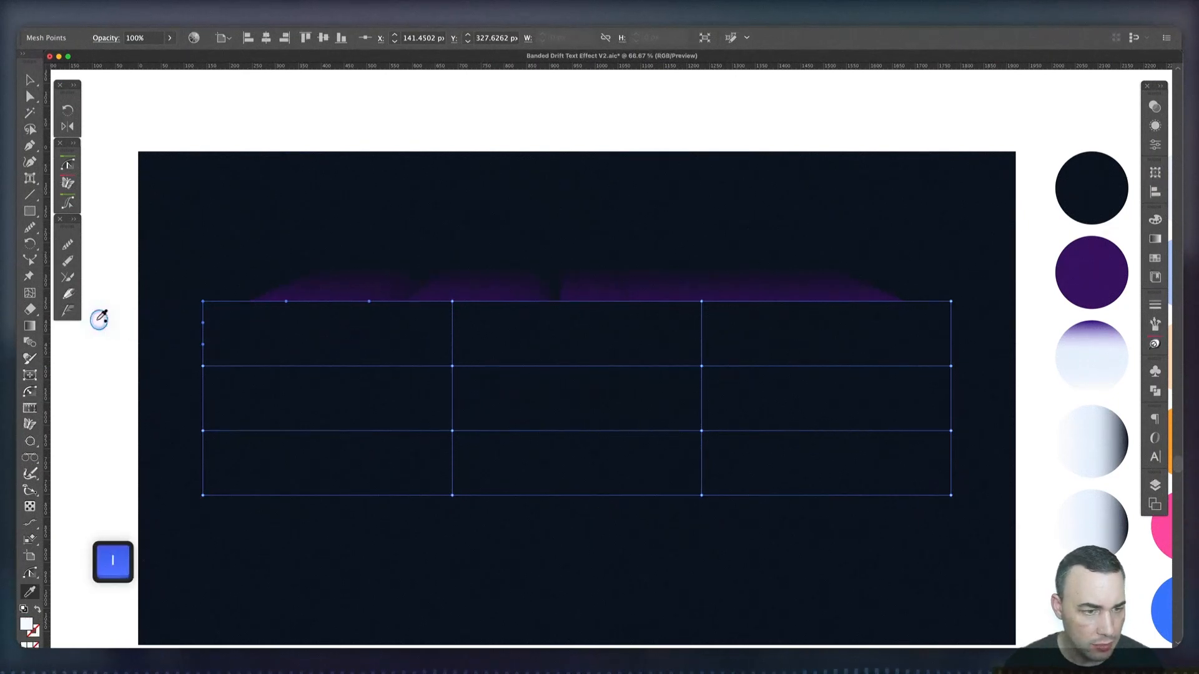
click(100, 318)
key(a)
Colour the remaining mesh points along the top edge with the palest blue swatch
click(450, 304)
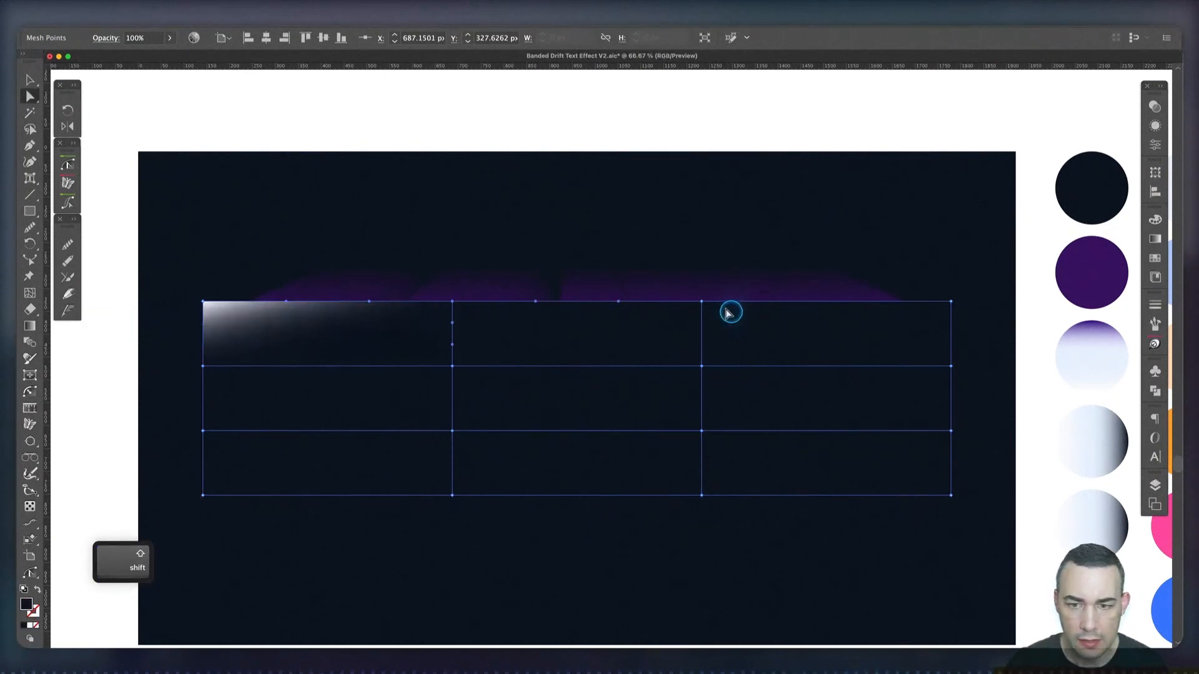
shift+click(873, 307)
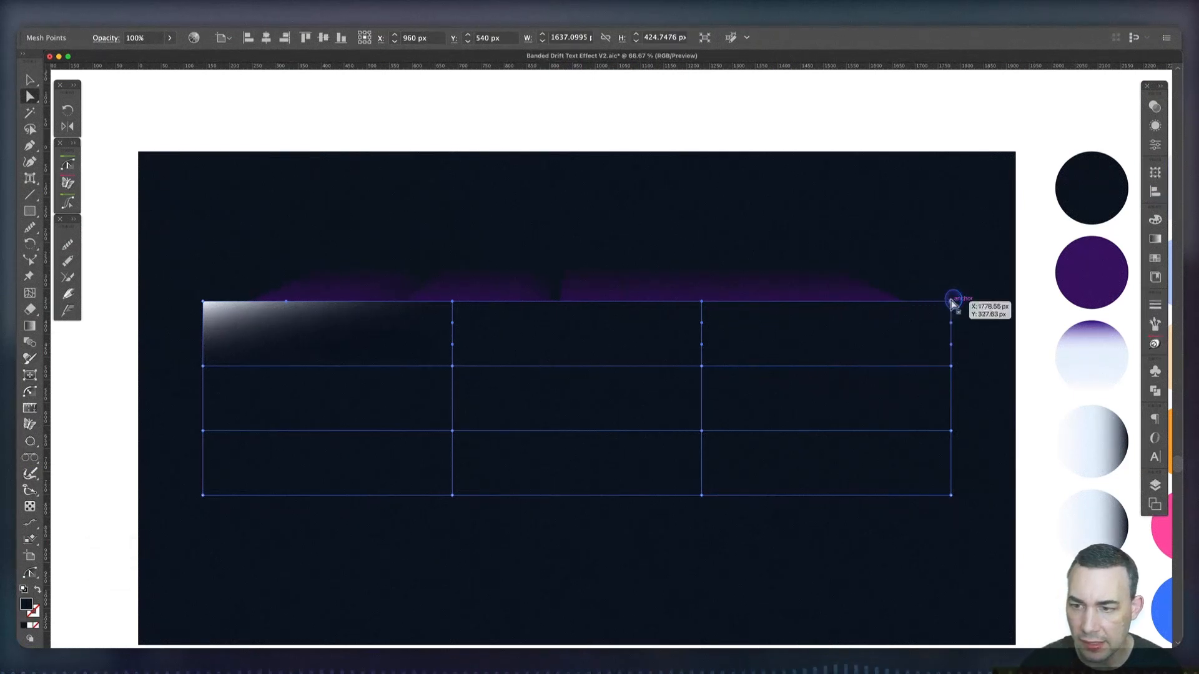
click(953, 337)
key(i)
scroll(998, 401, right, 5)
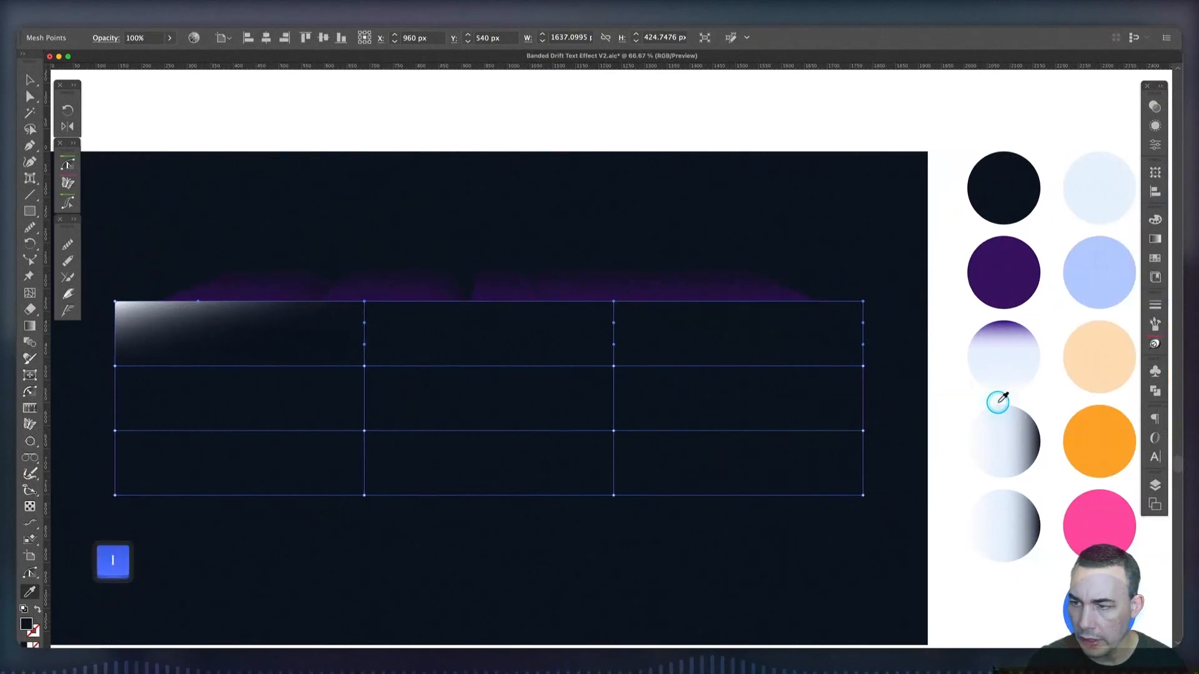
click(1047, 191)
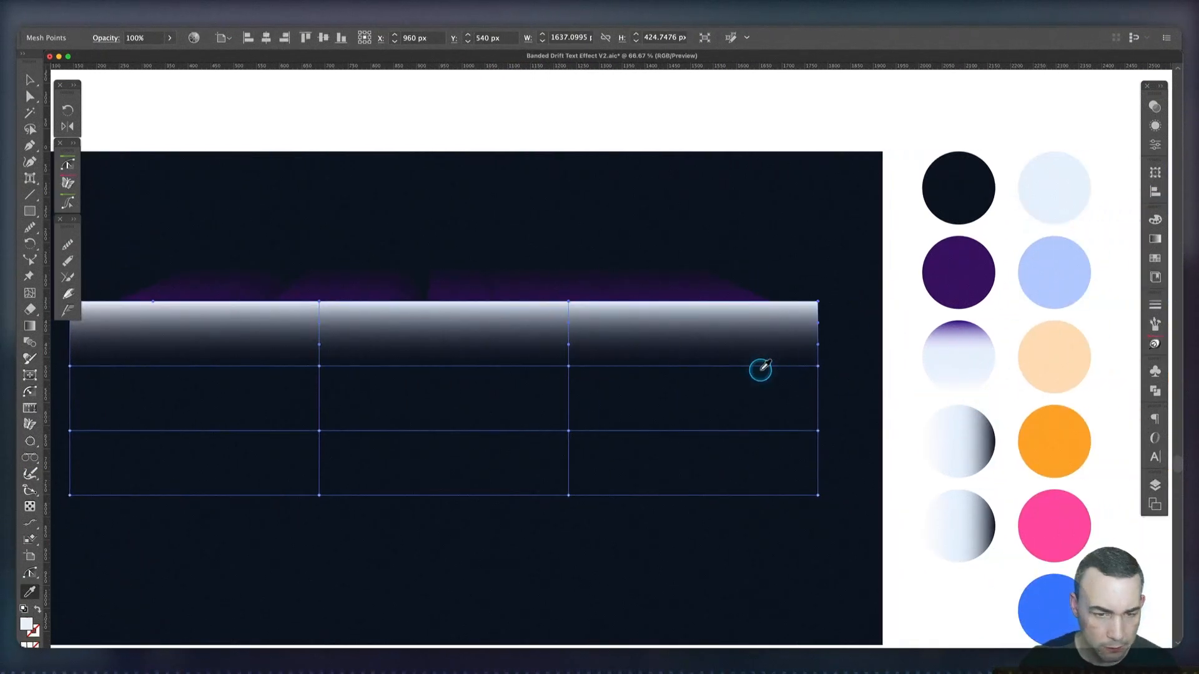
Colour the first two mesh points from the left on the second horizontal line with the peach swatch
scroll(760, 369, left, 5)
key(a)
click(217, 368)
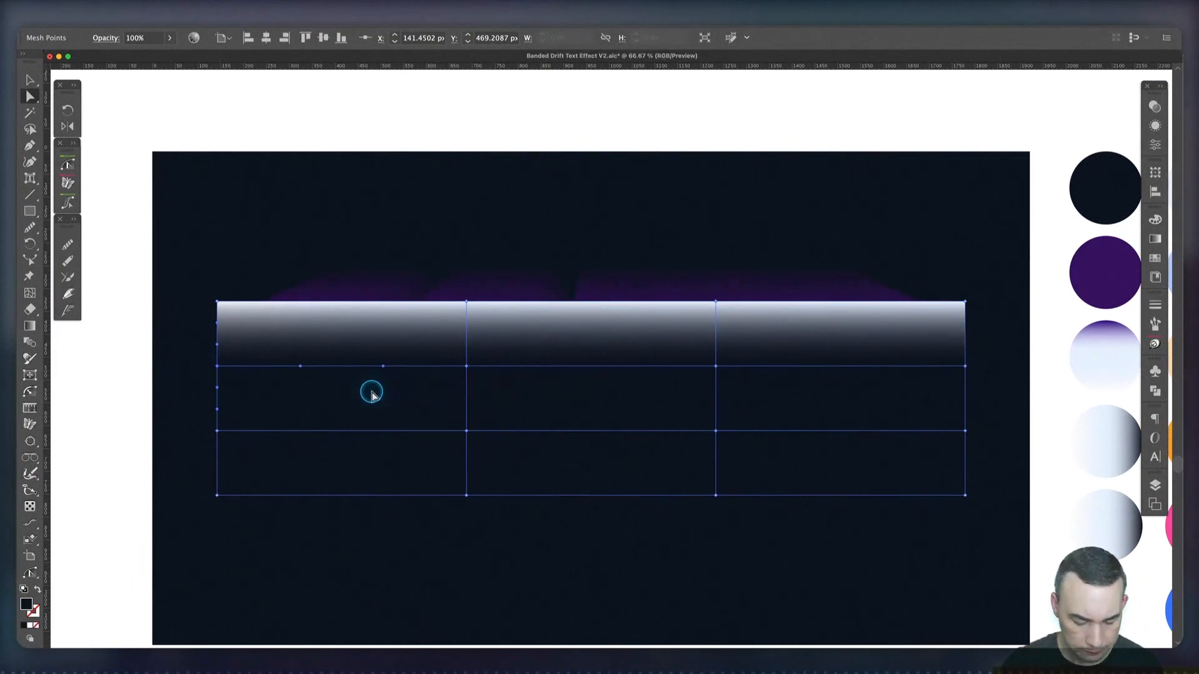
key(v)
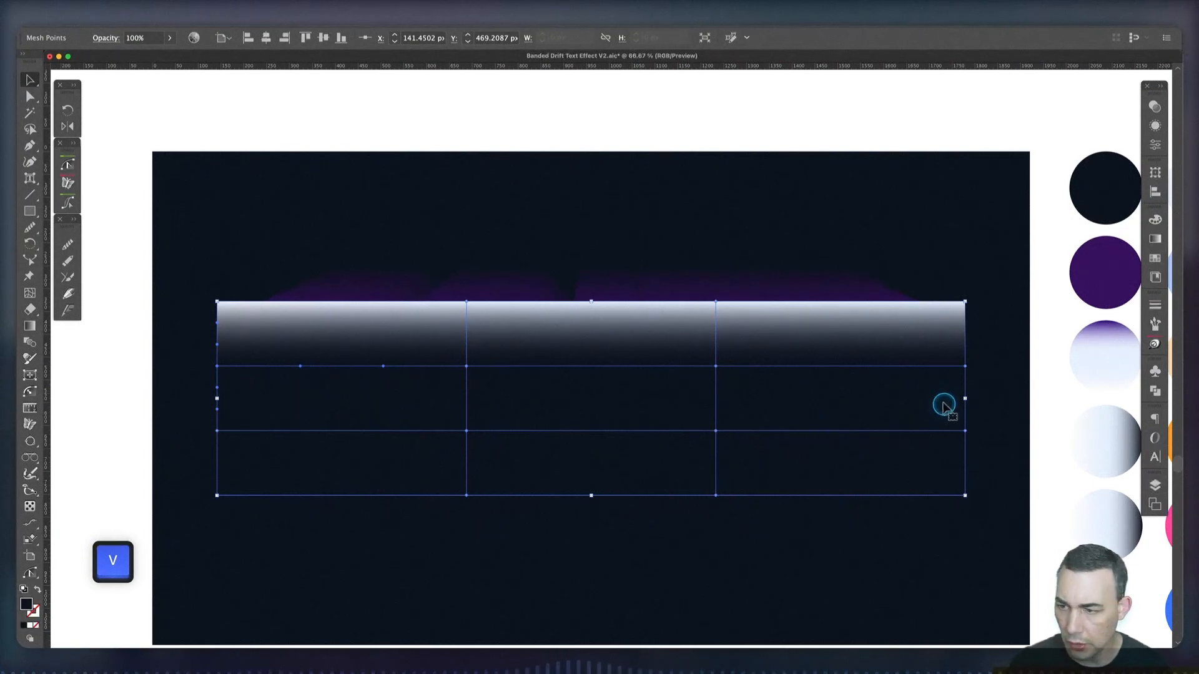
scroll(942, 404, right, 3)
key(a)
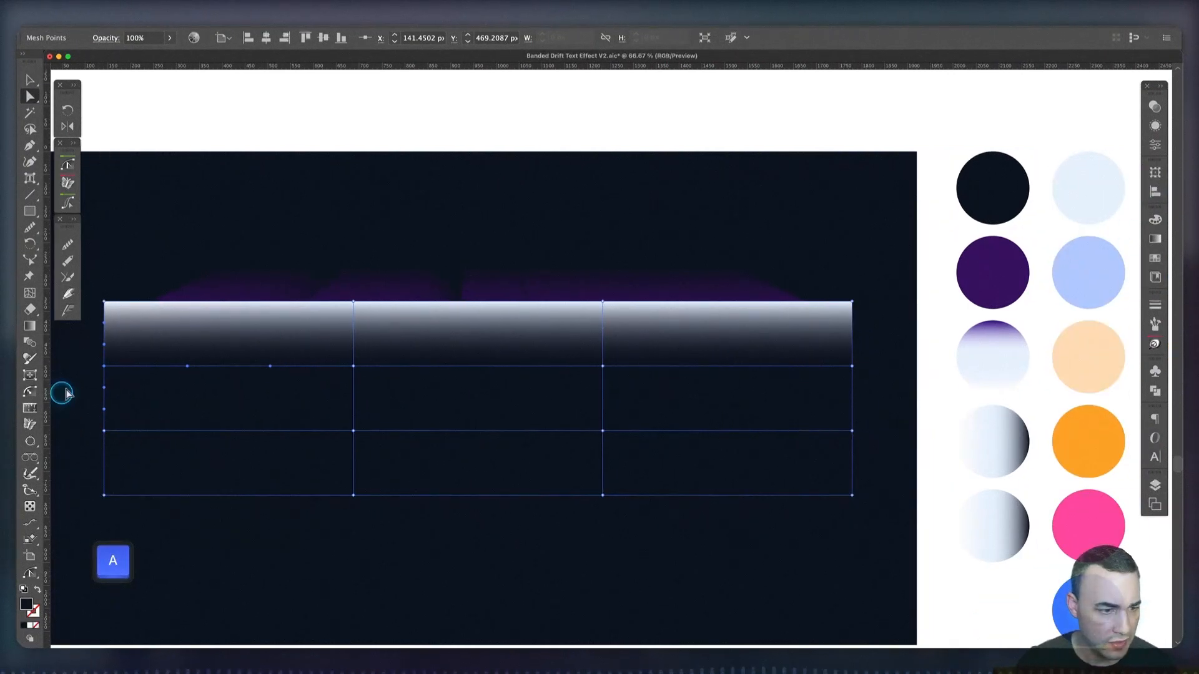
click(103, 367)
key(i)
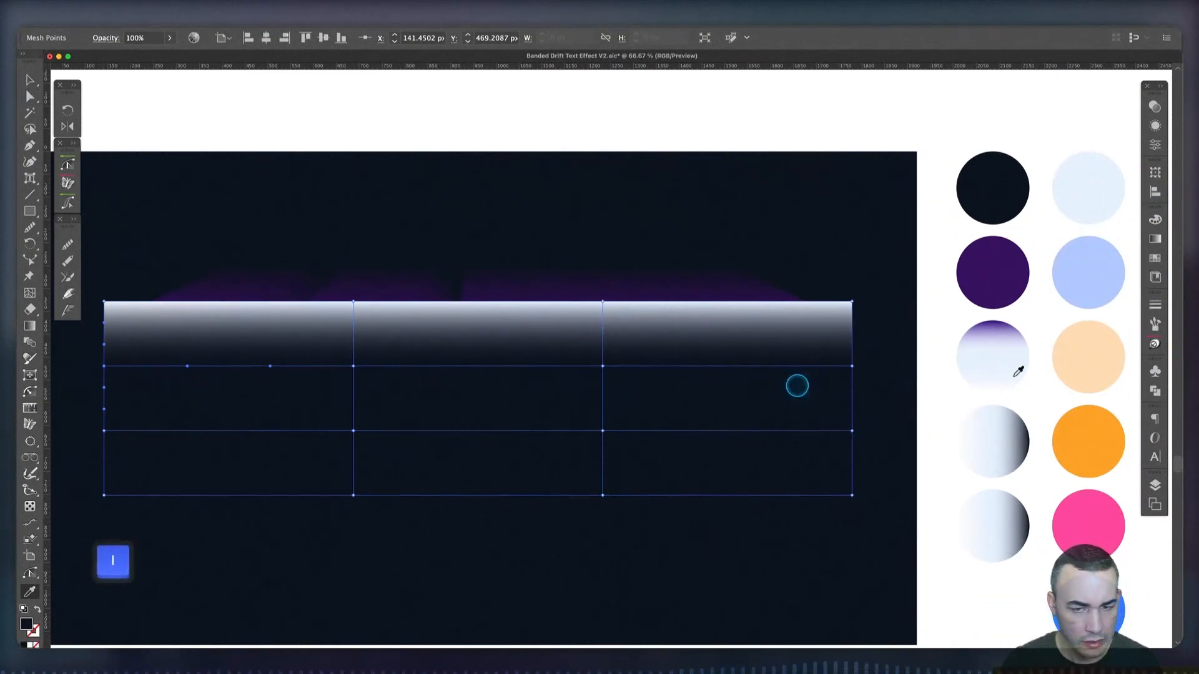
click(1092, 356)
key(a)
click(353, 366)
key(i)
click(1084, 346)
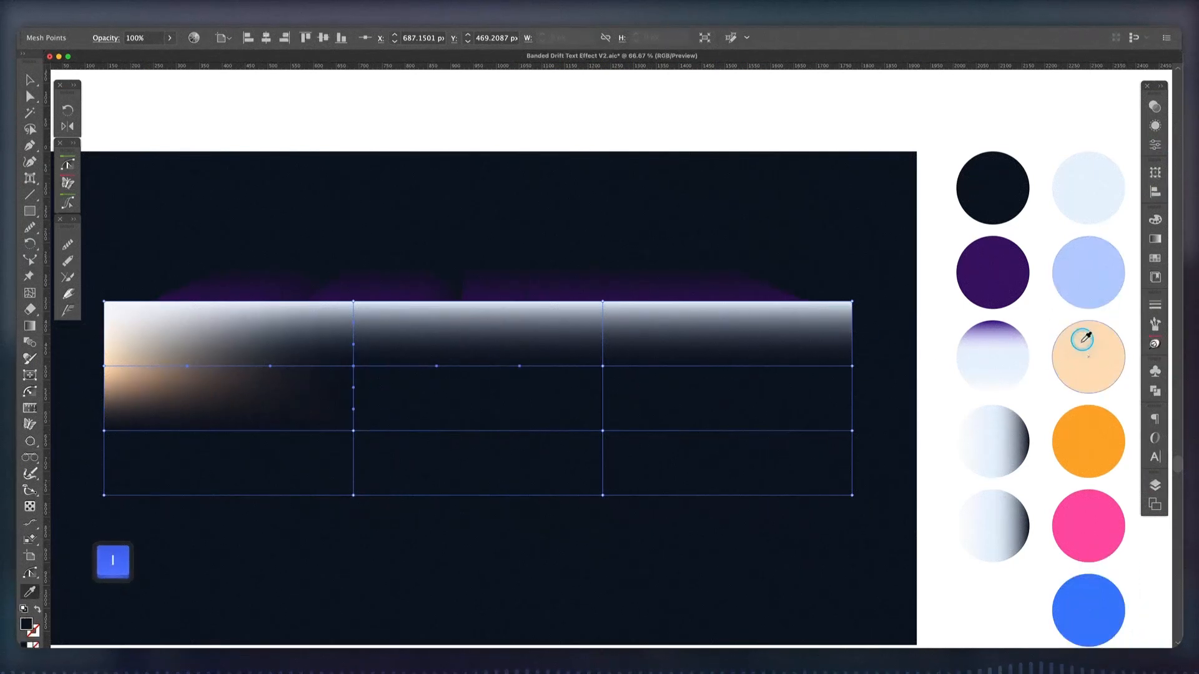
Colour the second line's third mesh point with the periwinkle swatch and its right-edge point with the peach swatch
key(a)
click(602, 366)
key(i)
click(1101, 275)
key(a)
click(853, 366)
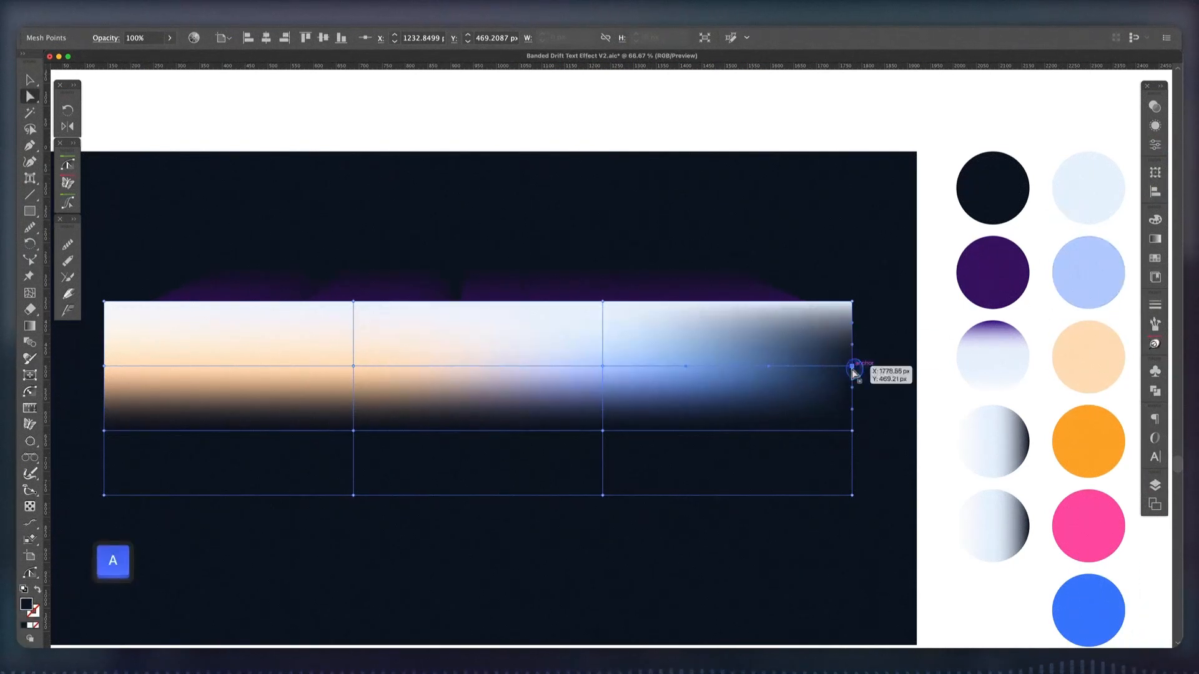
key(i)
click(1096, 340)
Colour the first two mesh points from the left on the third horizontal line with the orange swatch
key(a)
click(104, 431)
key(i)
click(1090, 441)
key(a)
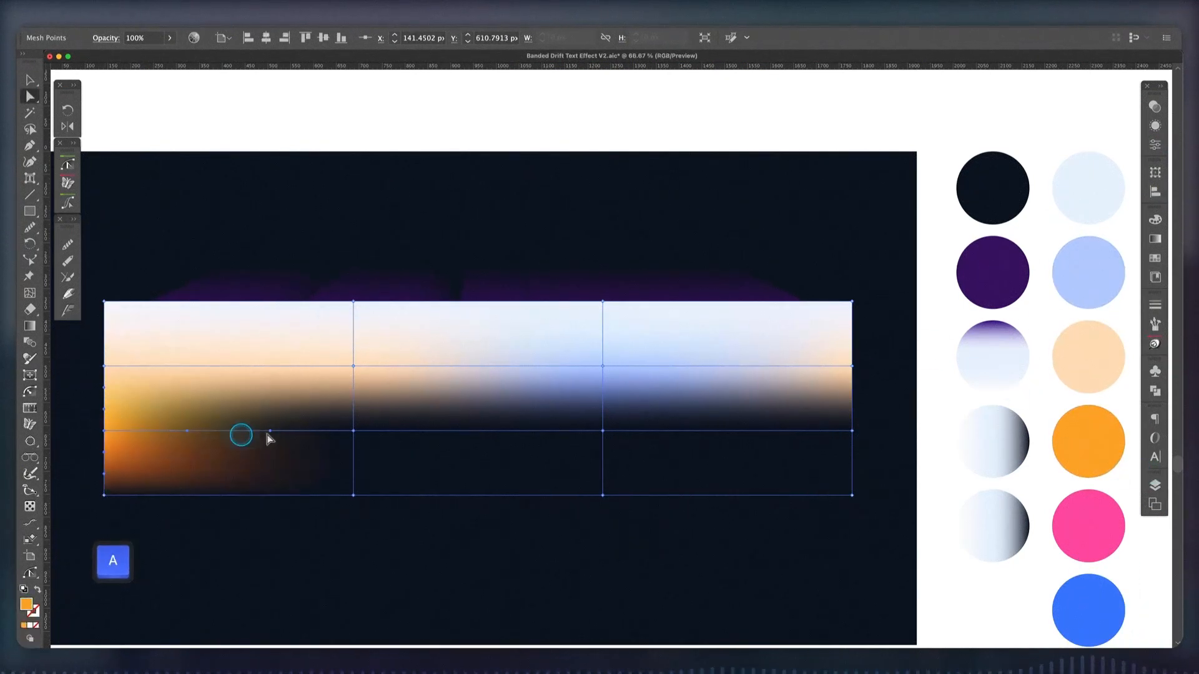
click(353, 431)
key(i)
click(1083, 433)
Colour the third line's third mesh point with the bright blue swatch and its right-edge point with the peach swatch
key(a)
click(603, 431)
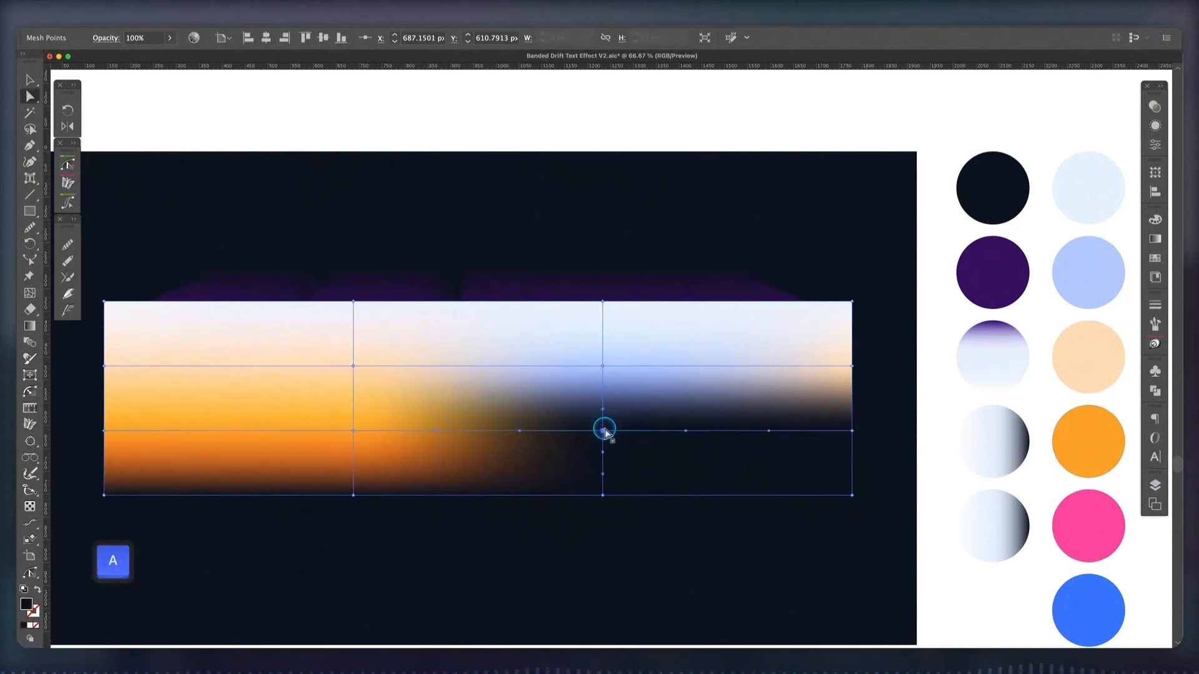
key(i)
click(1090, 597)
key(a)
click(852, 431)
key(i)
click(1051, 360)
Colour the first two mesh points from the left along the bottom edge with the pink swatch
click(103, 495)
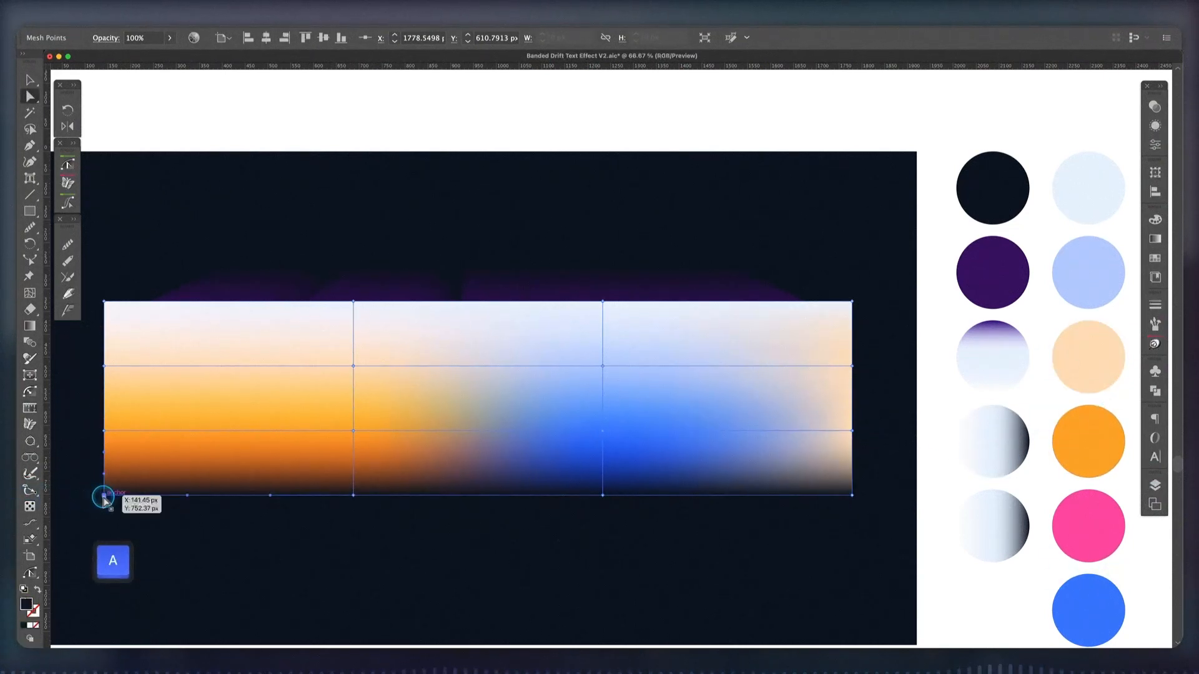
key(i)
click(1076, 511)
key(a)
click(353, 496)
key(i)
click(1075, 513)
Colour the bottom edge's third mesh point with the periwinkle swatch and its right corner point with the bright blue swatch
key(a)
click(603, 495)
key(i)
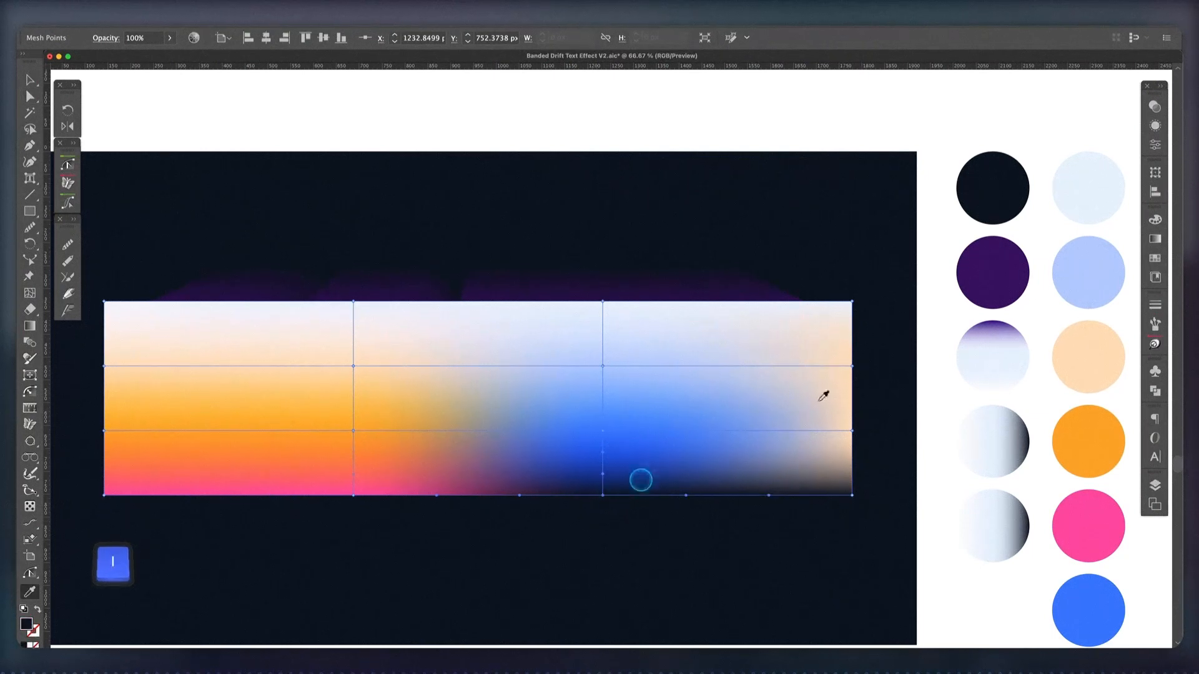
click(1085, 275)
key(a)
click(853, 496)
key(i)
click(1080, 597)
Move the coloured gradient mesh about 1237 px to the left, uncovering most of the DRIFT lettering
key(a)
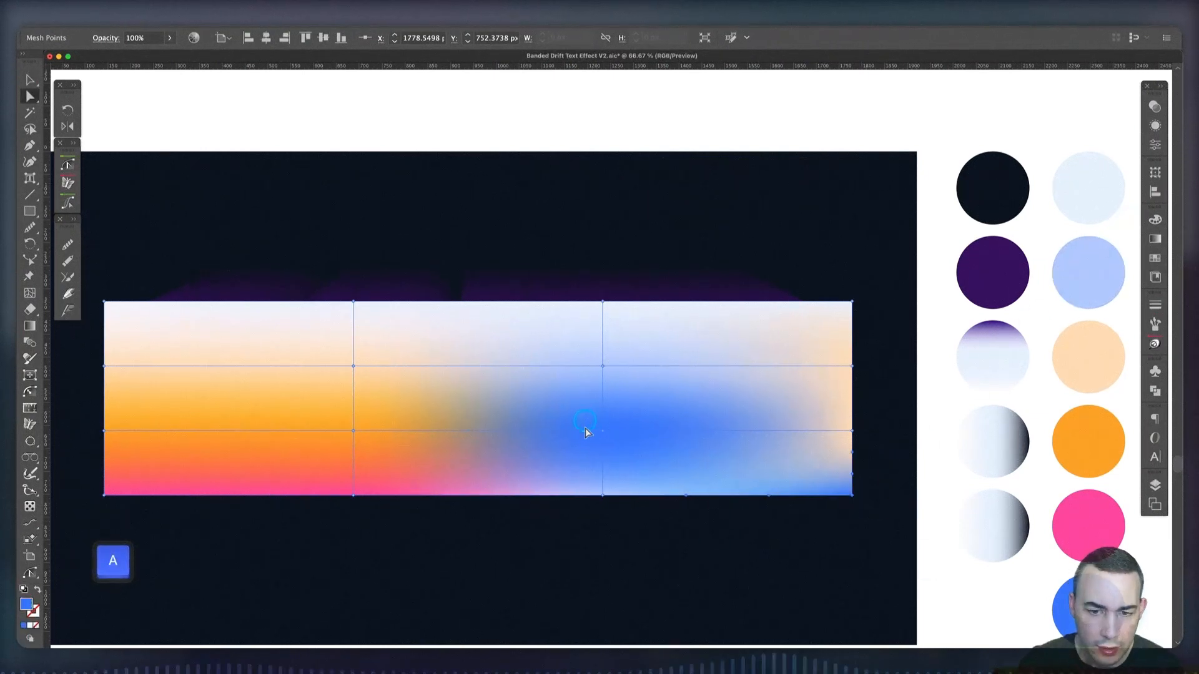
click(918, 489)
key(v)
click(834, 475)
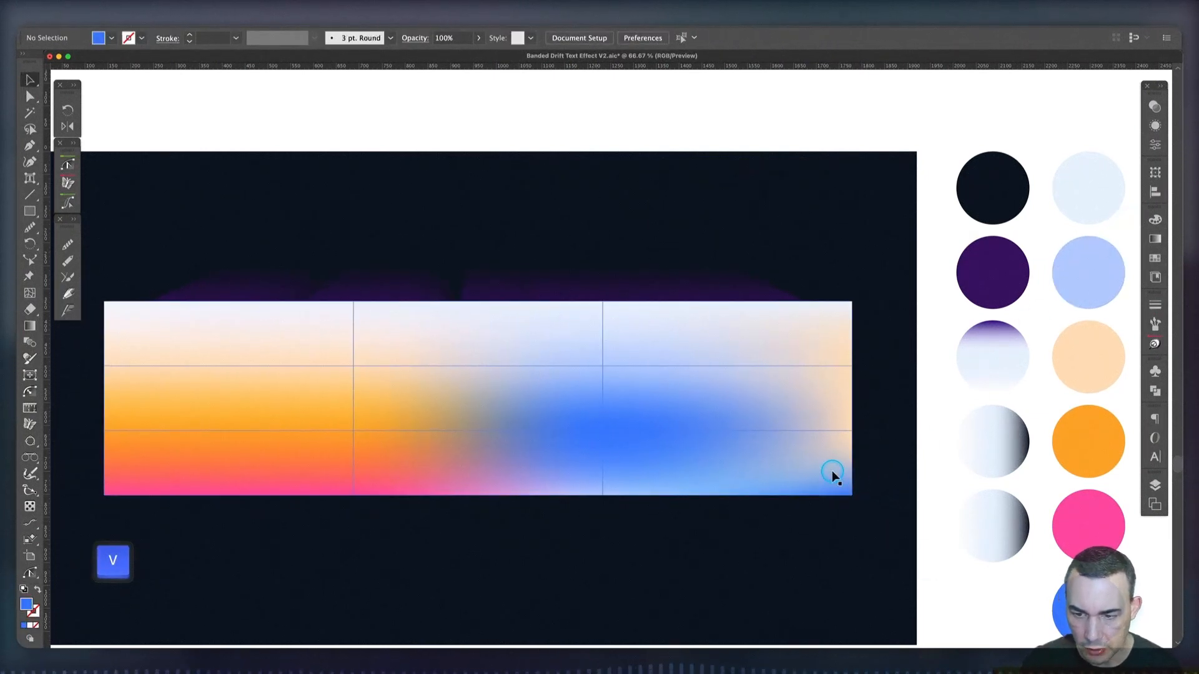
drag(832, 471, 268, 433)
Duplicate the plain light DRIFT lettering group in front and move the copy below the original
click(479, 356)
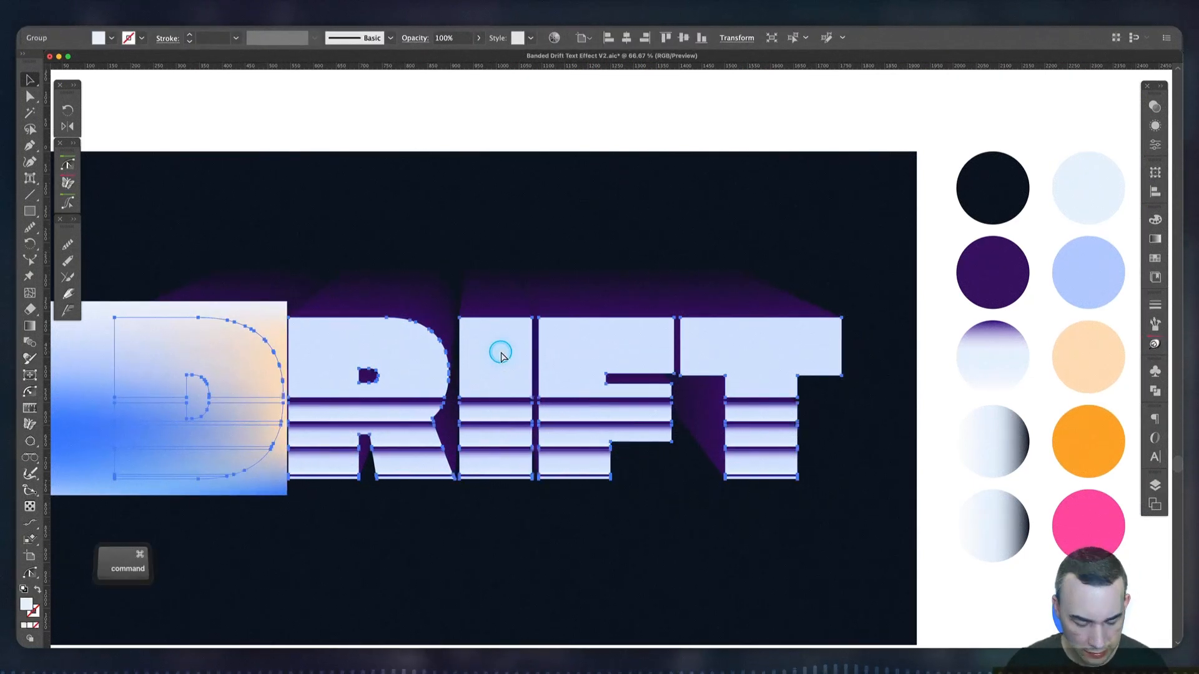
key(super+c)
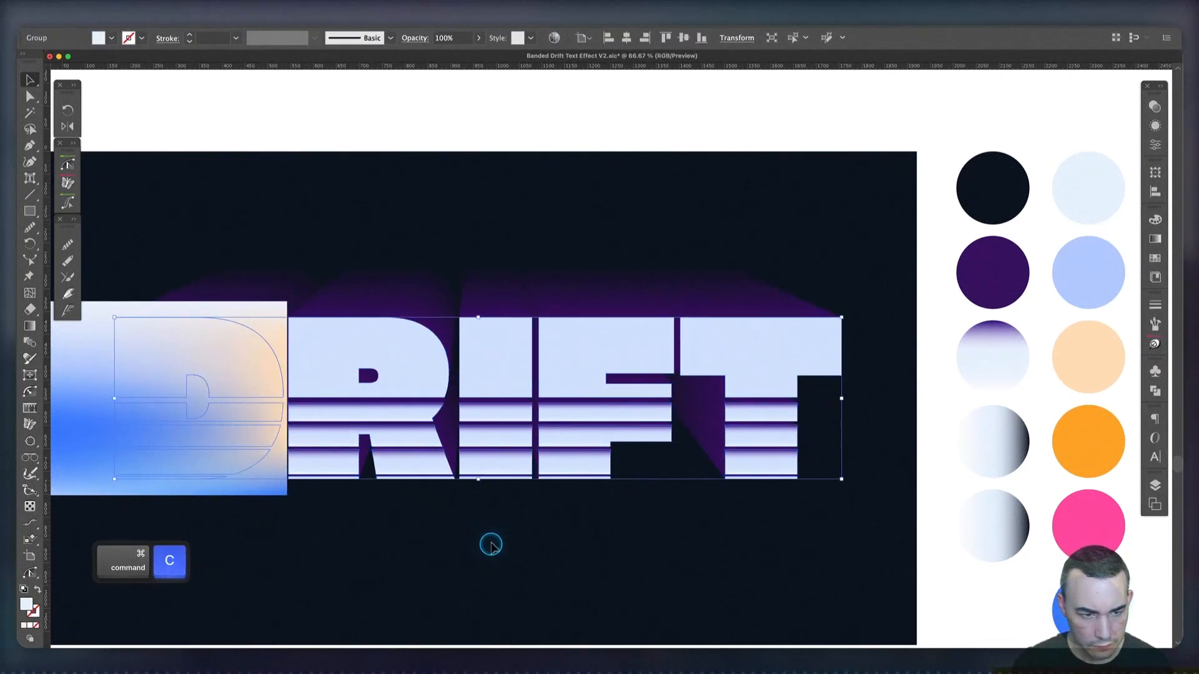
key(super+f)
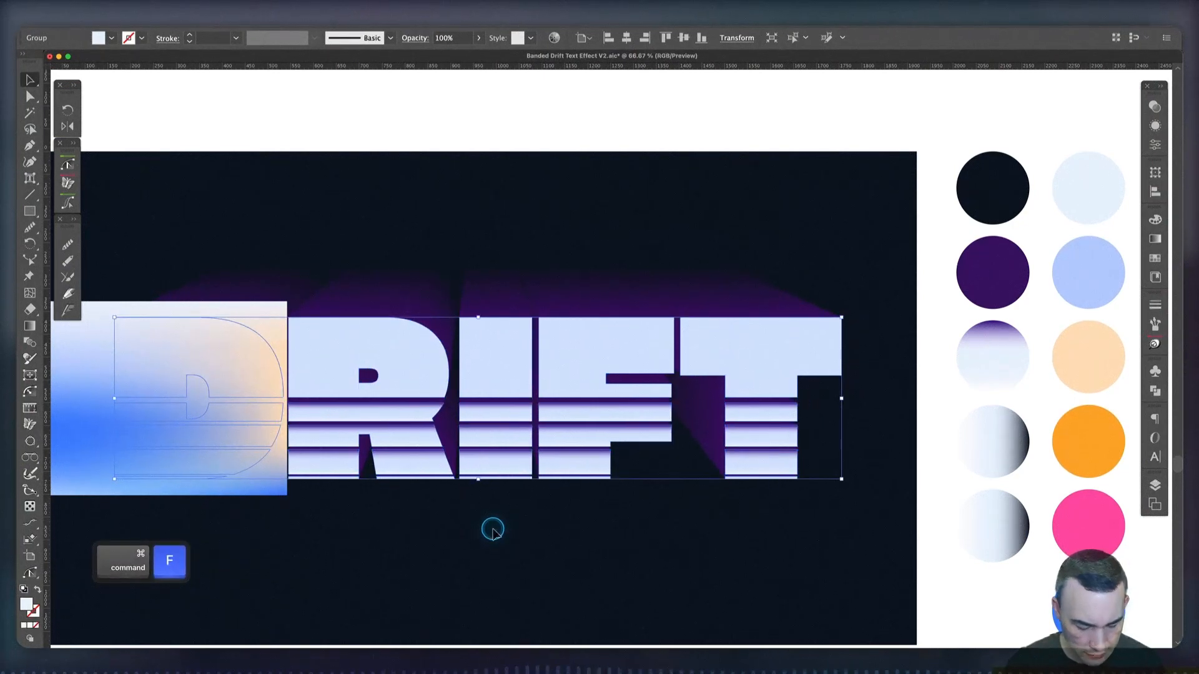
drag(506, 375, 517, 566)
scroll(497, 543, down, 3)
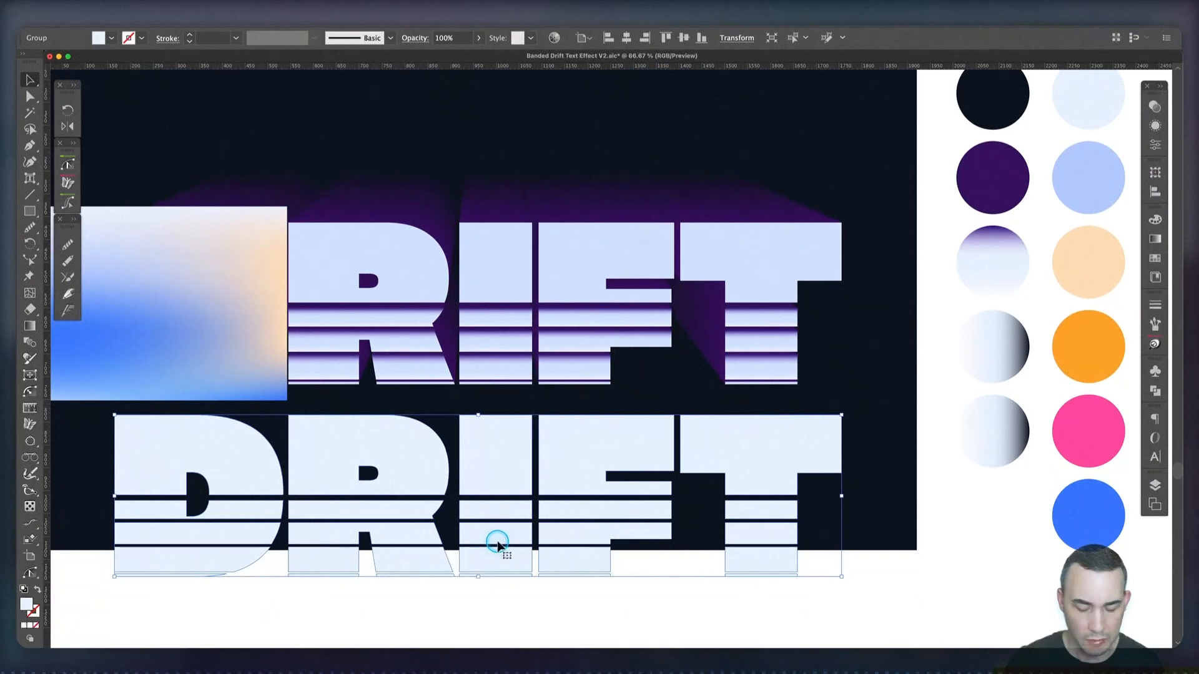
Bring the DRIFT copy to the front and centre it vertically on the artboard, over the original lettering
key(super+shift+bracketright)
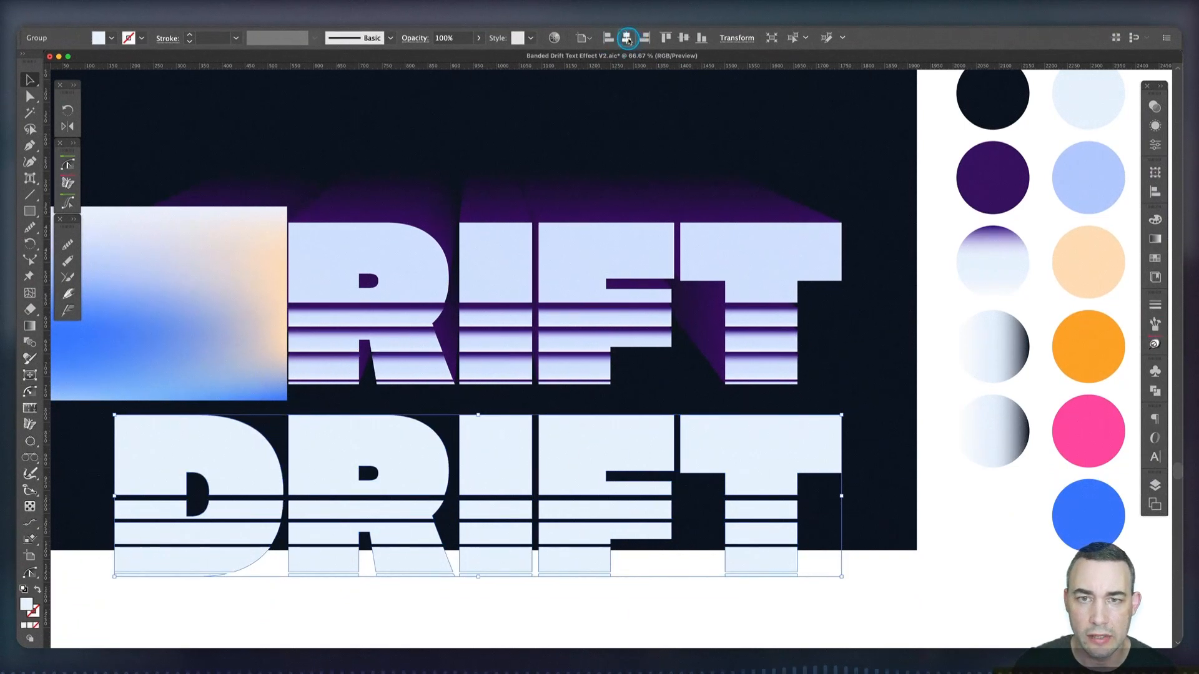
click(685, 39)
click(401, 465)
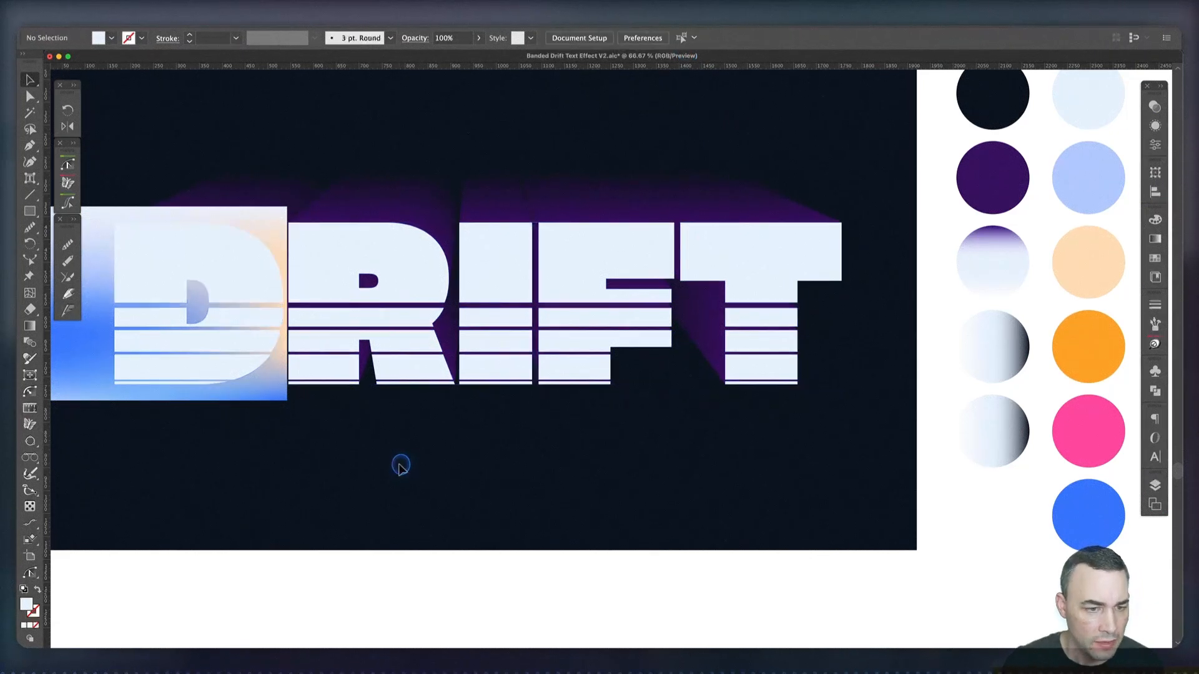
Centre the gradient mesh horizontally and vertically on the artboard, behind the plain DRIFT copy
key(space)
drag(318, 456, 497, 462)
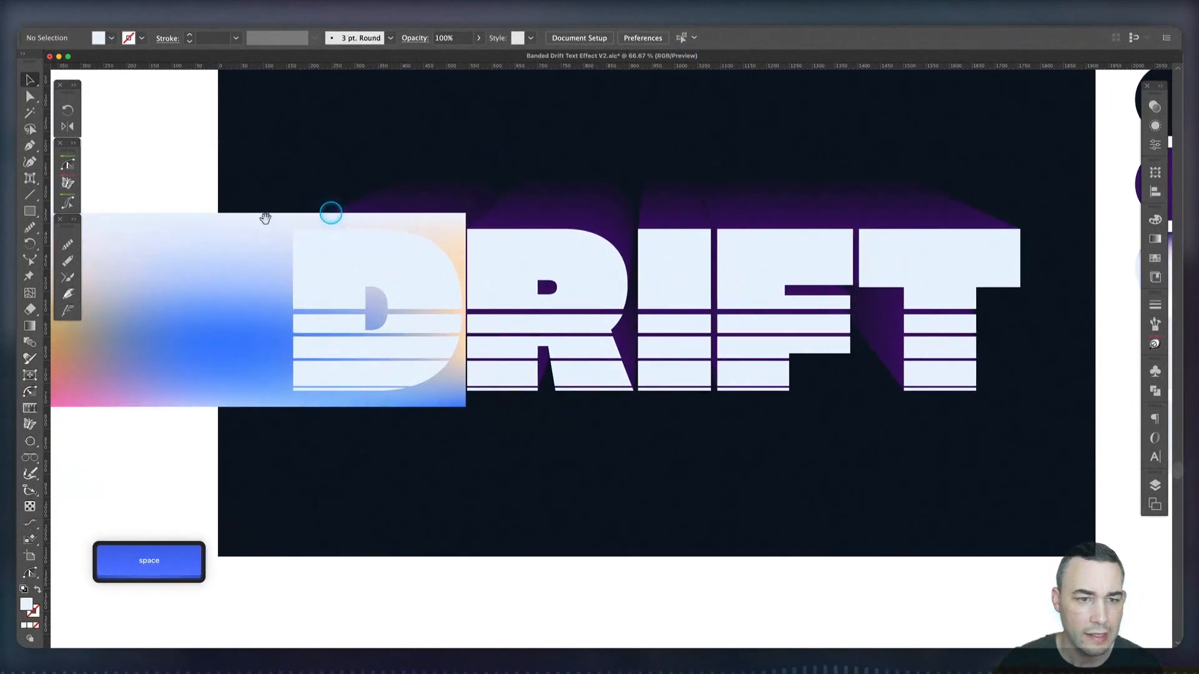
click(150, 259)
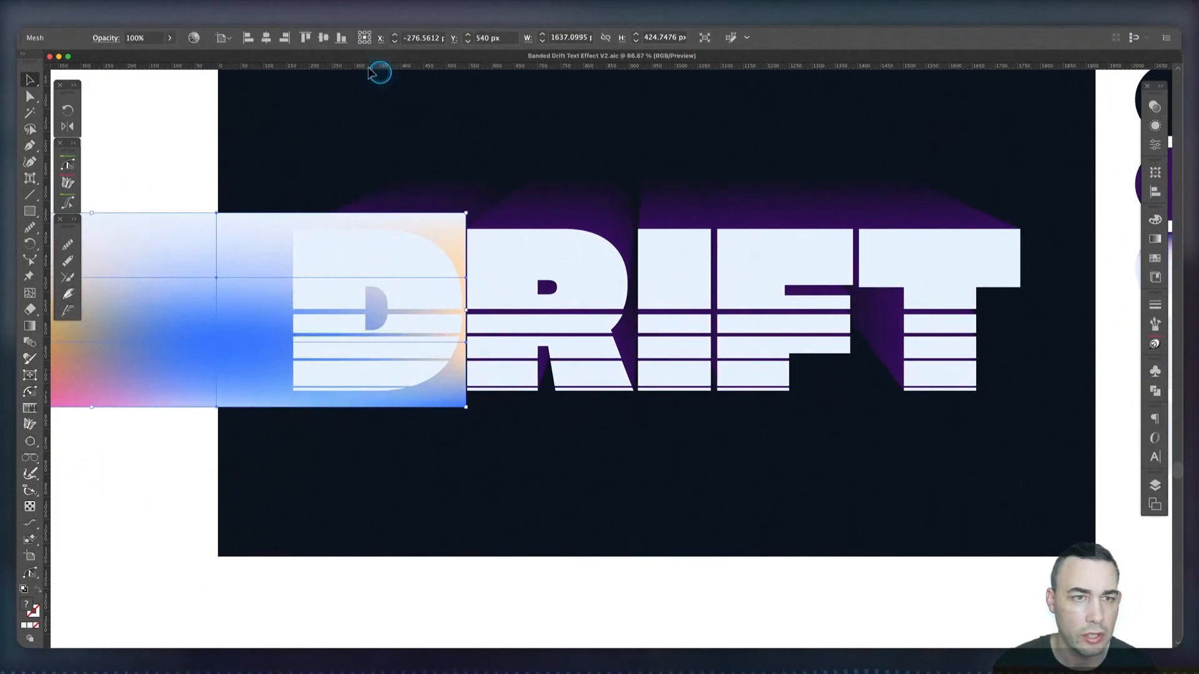
click(265, 39)
click(323, 38)
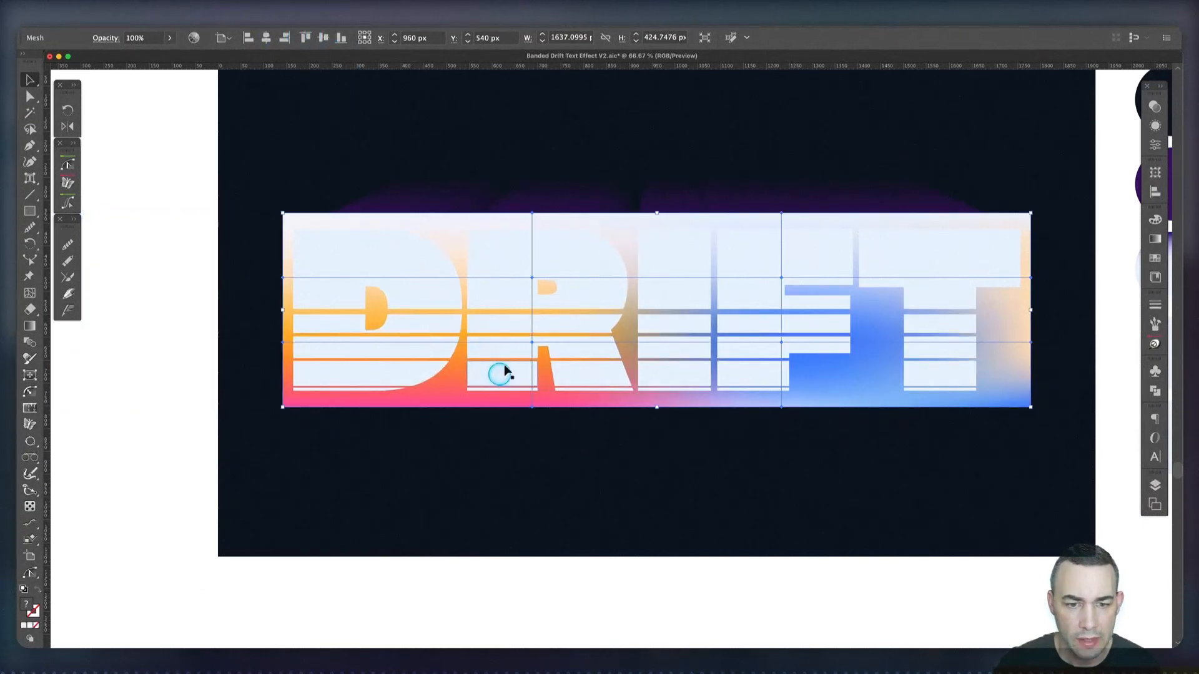
click(637, 469)
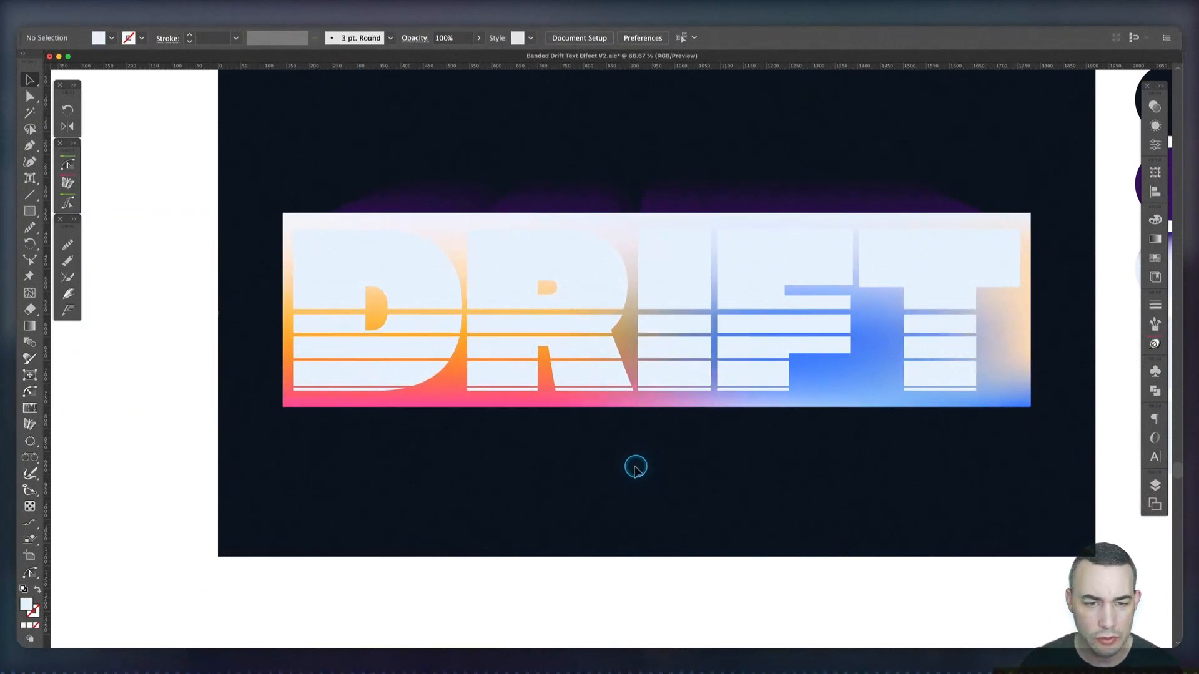
Release the existing compound paths in the light DRIFT copy and make the whole lettering one compound path
click(518, 374)
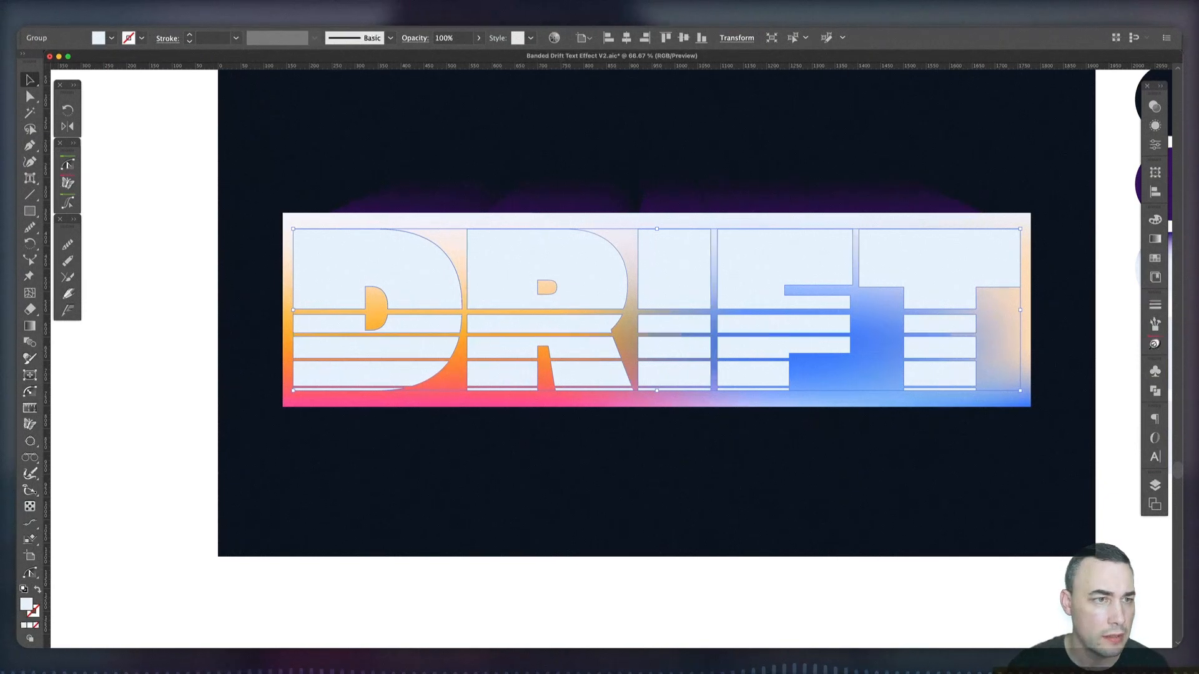
click(129, 13)
mouse_move(144, 398)
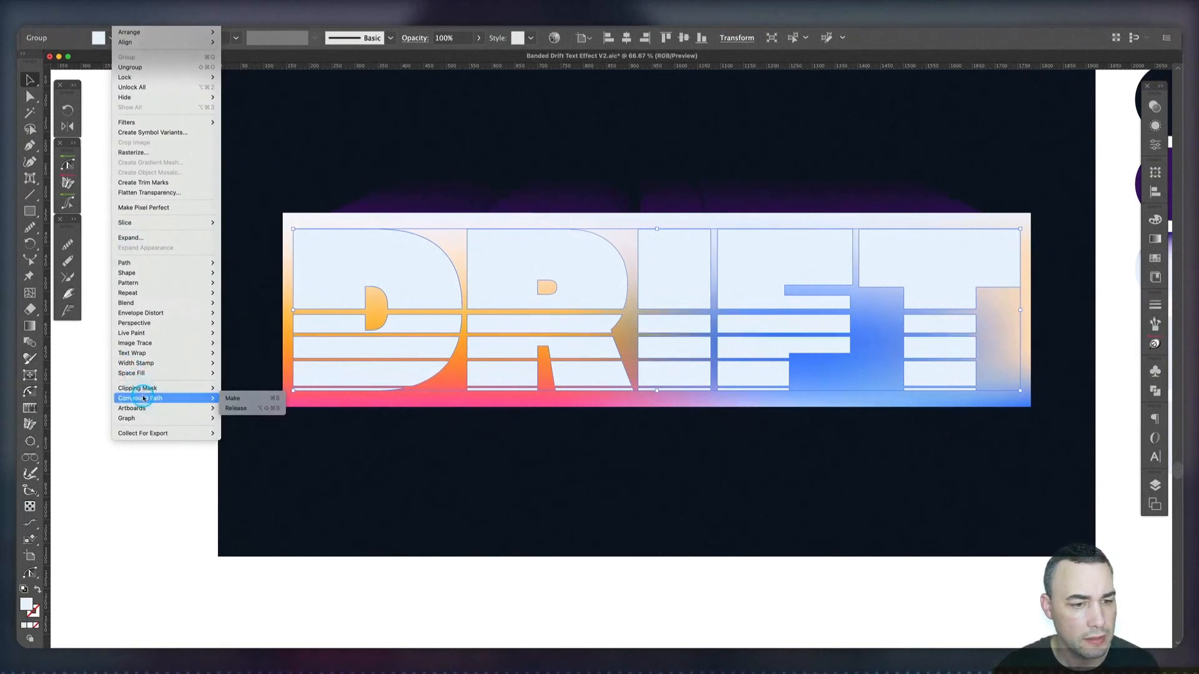
click(244, 410)
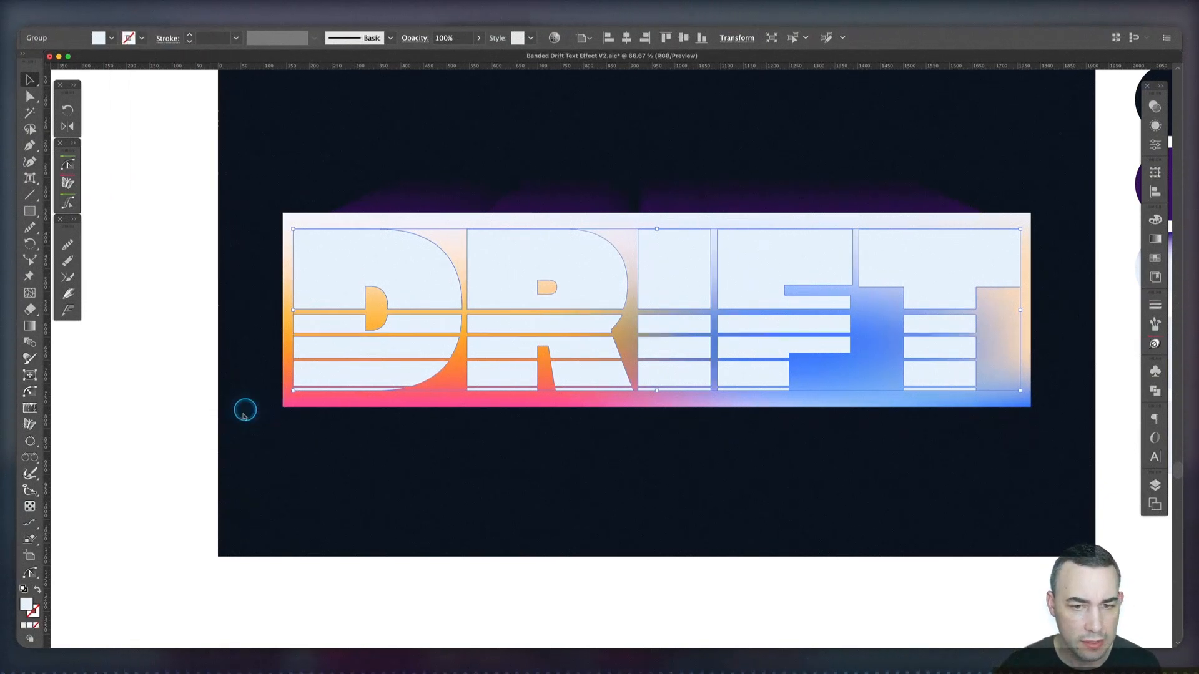
click(130, 12)
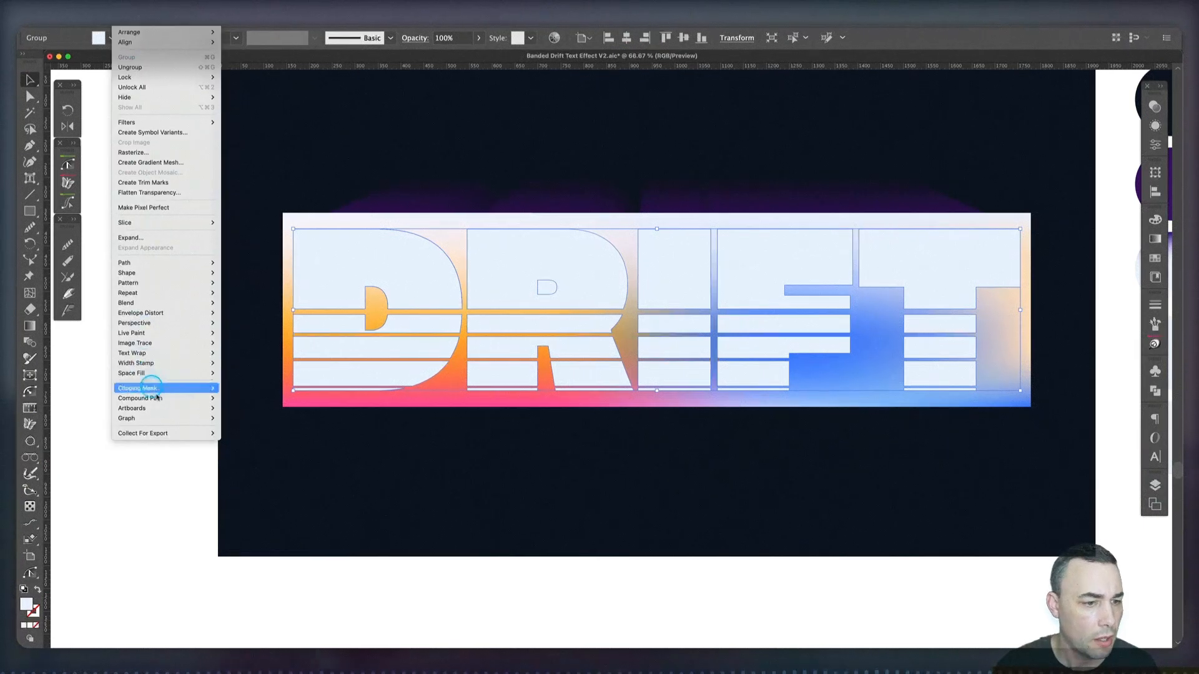
mouse_move(158, 398)
click(251, 398)
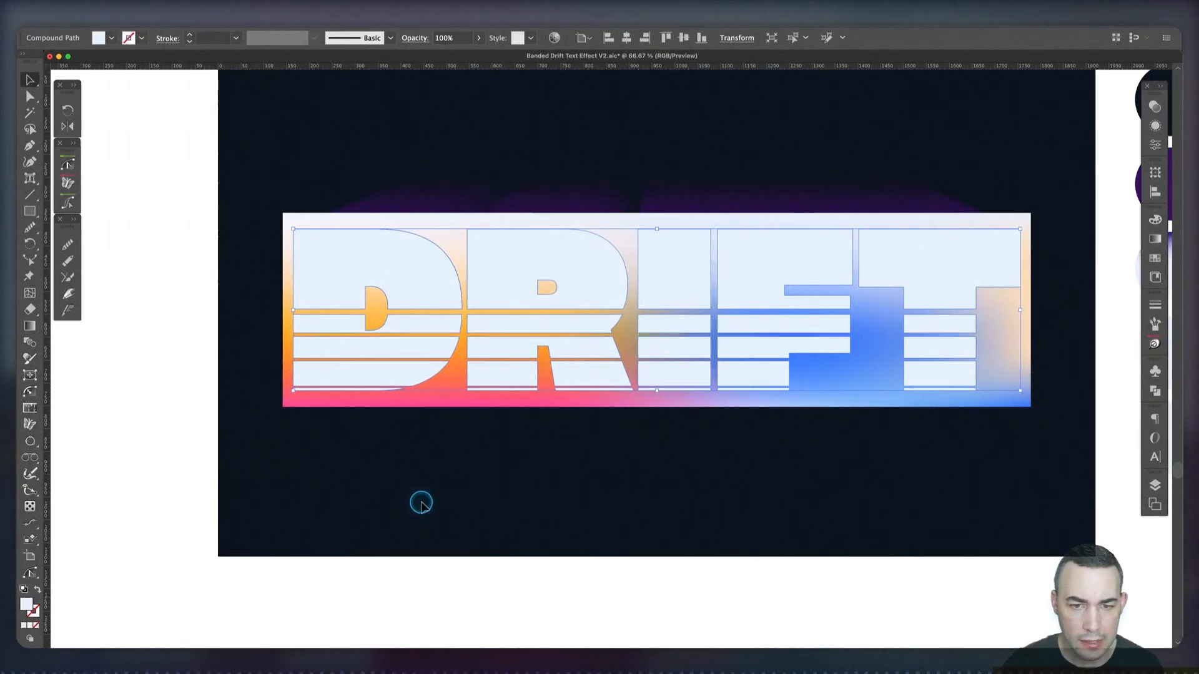
Clip the gradient mesh to the DRIFT compound path with a clipping mask, accepting the complex mask
key(shift)
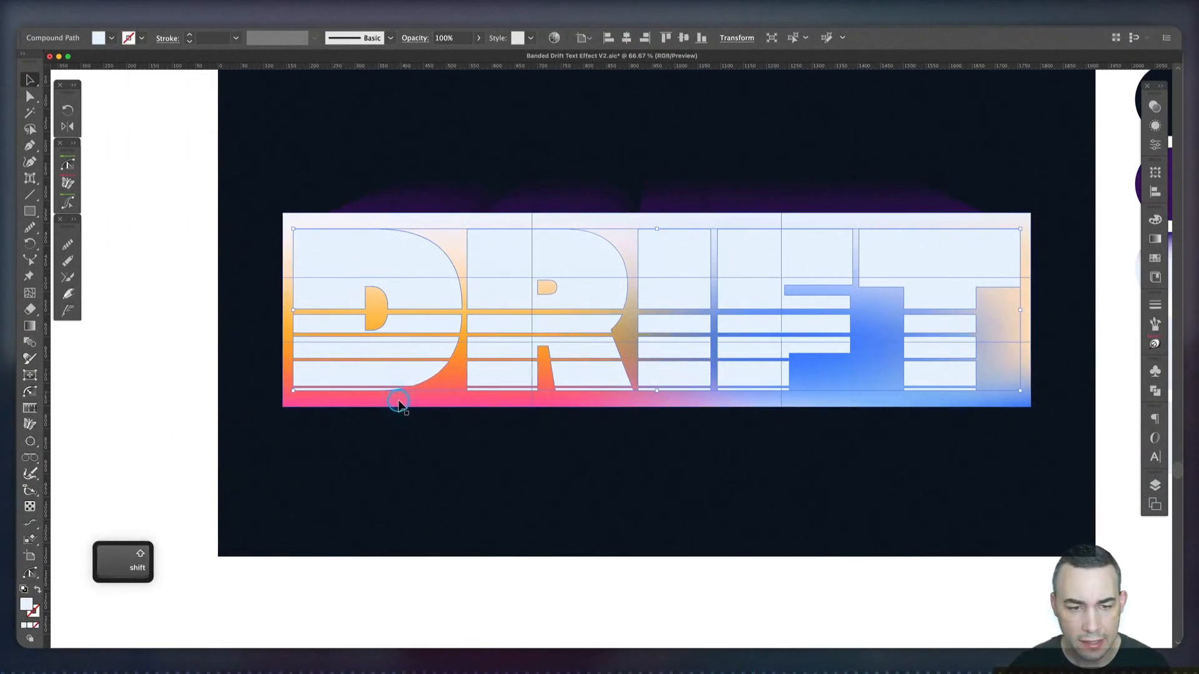
shift+click(474, 407)
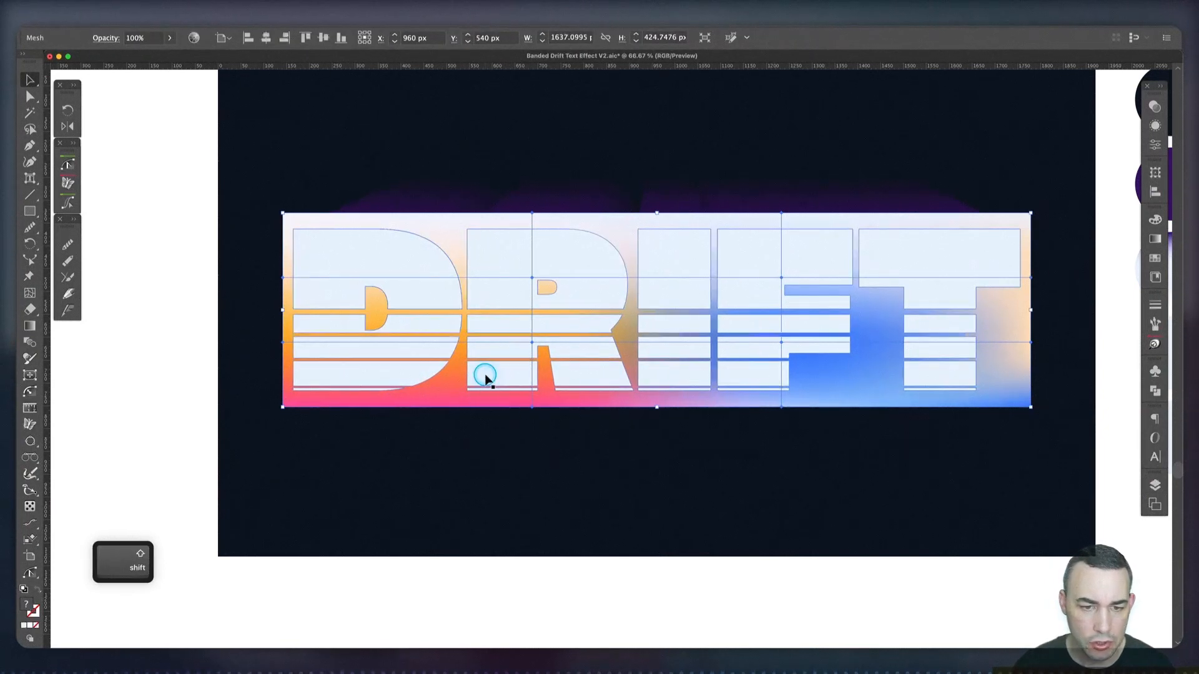
key(super+7)
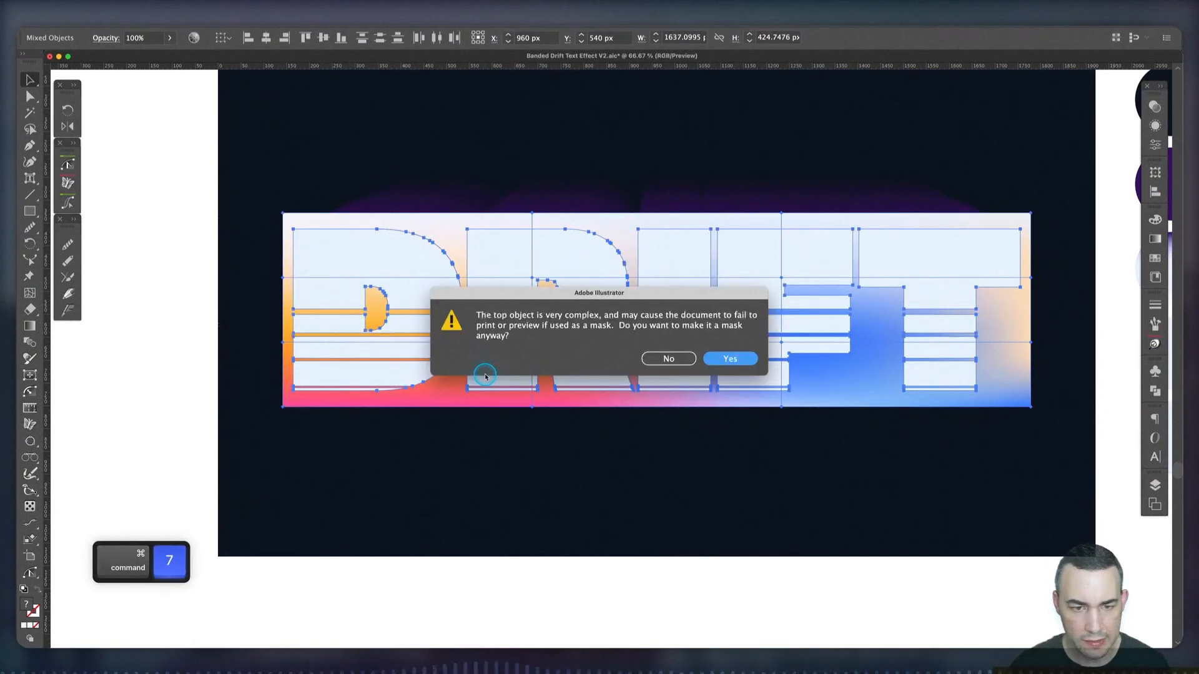
click(732, 360)
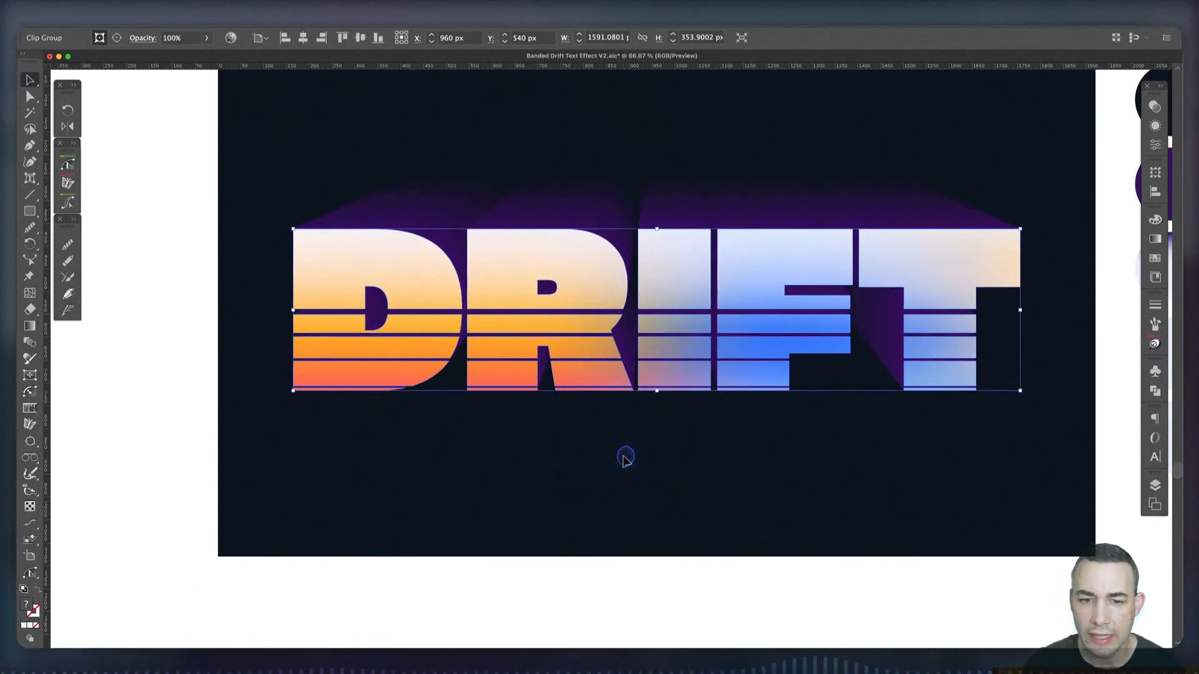
click(625, 459)
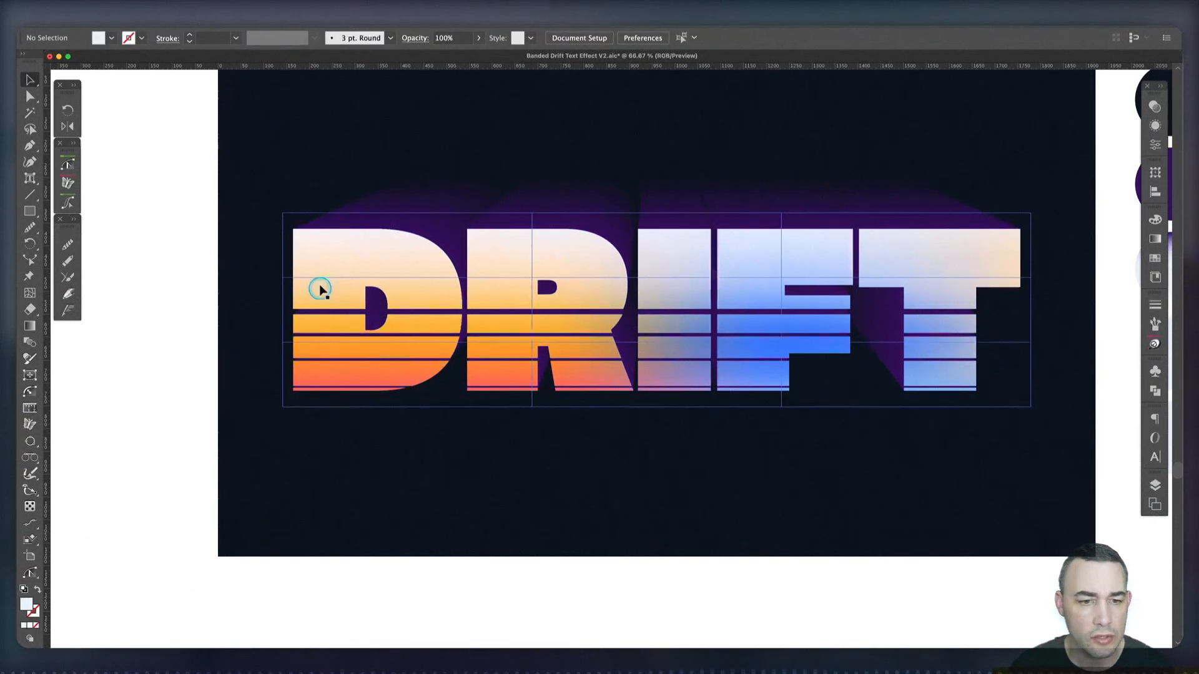
Send the clipped gradient lettering backward one level, beneath the Multiply-shaded bands
click(375, 286)
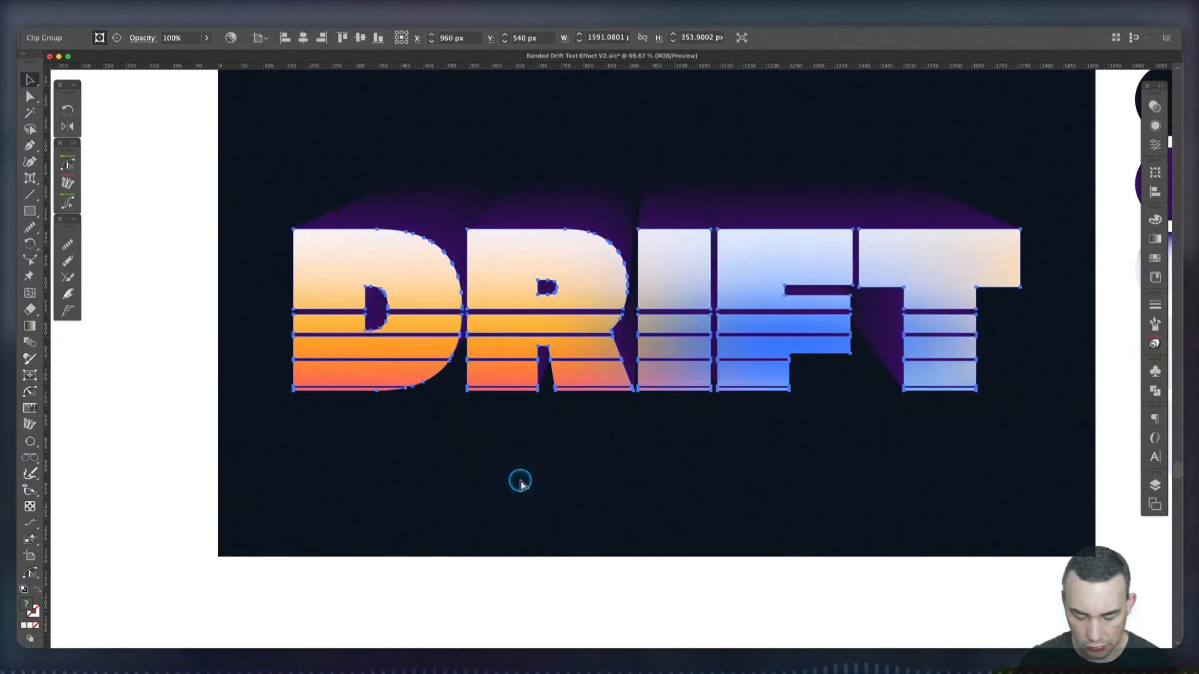
key(super+bracketleft)
click(516, 485)
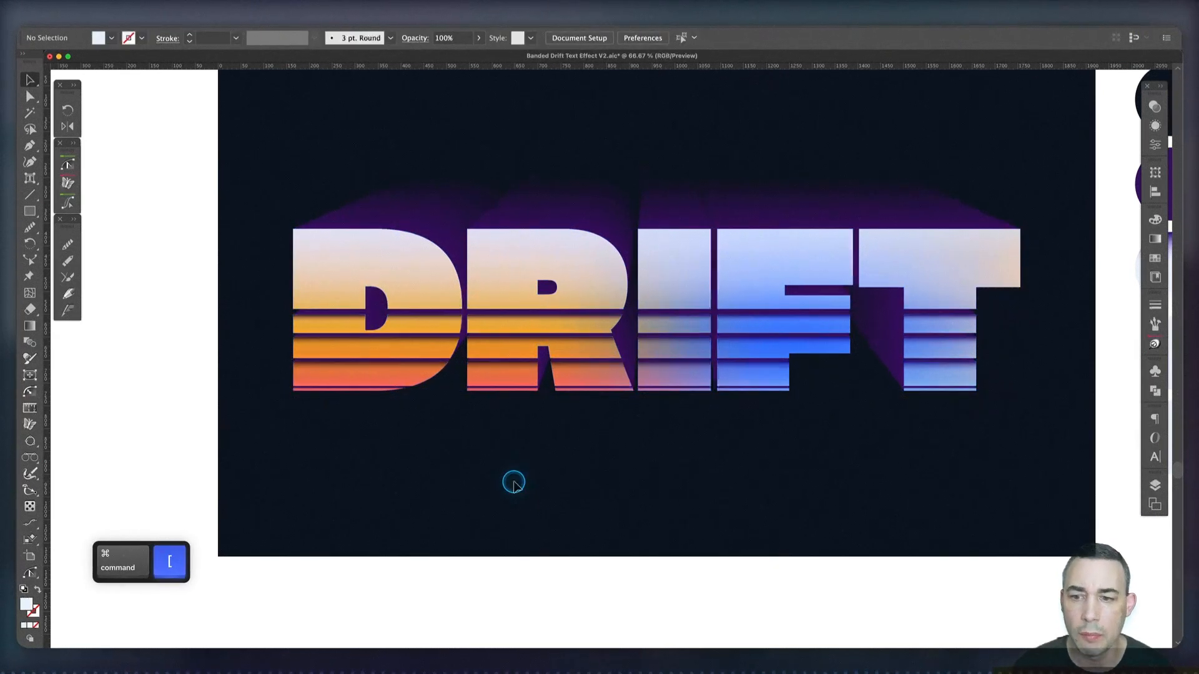
Isolate the clipped gradient mesh and shift its interior mesh points to distort the colour flow across the DRIFT letters
double_click(513, 267)
key(a)
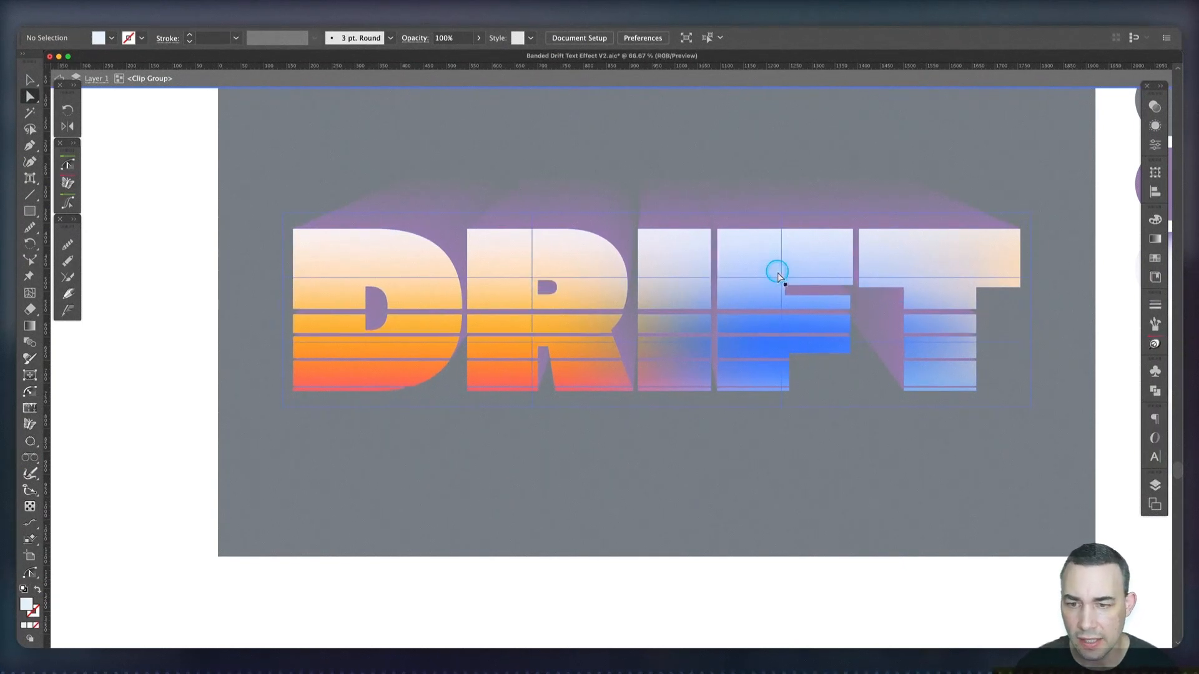
drag(534, 278, 573, 310)
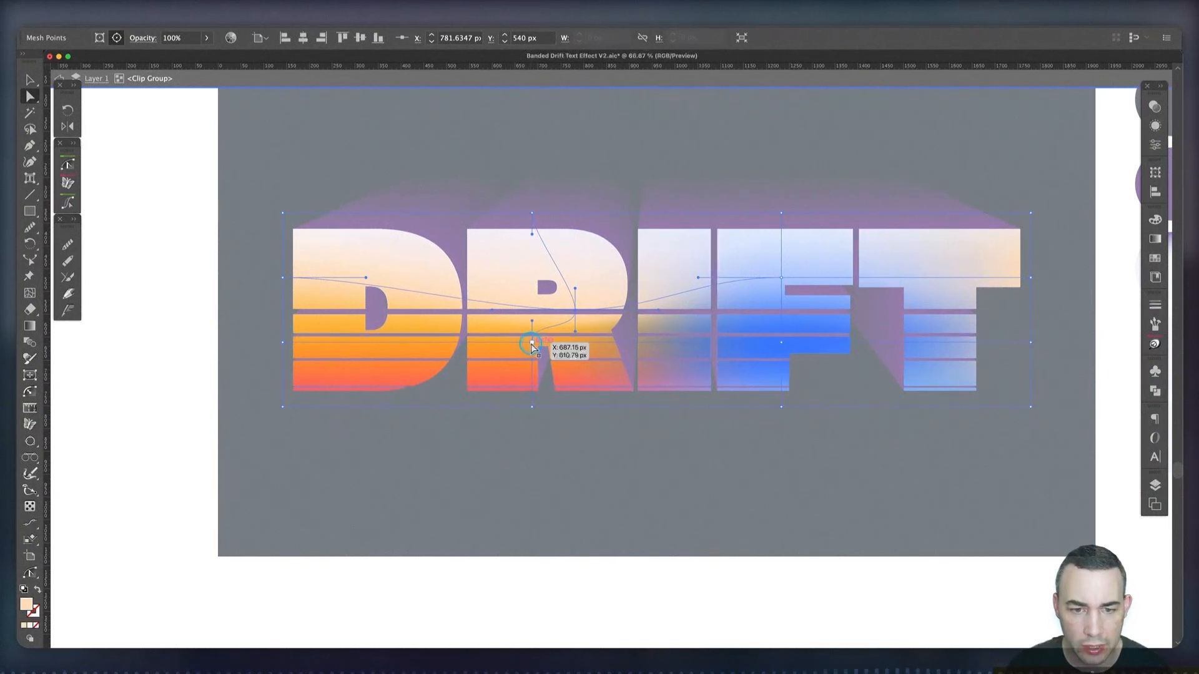
drag(532, 345, 475, 359)
click(784, 346)
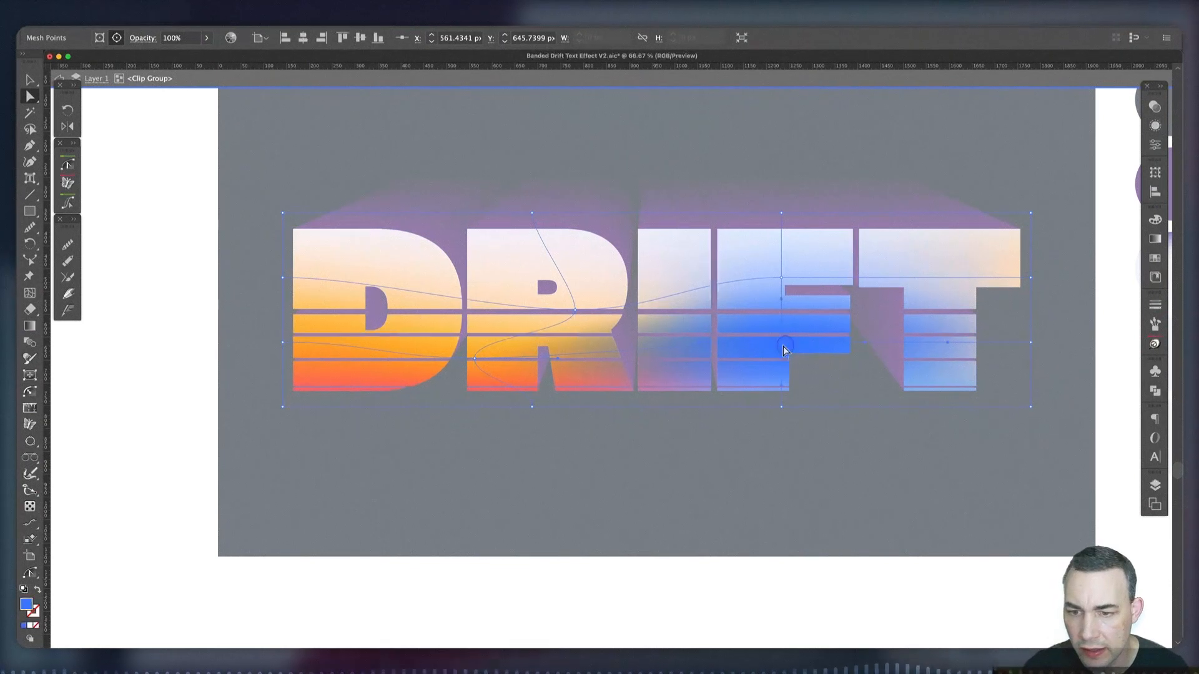
drag(785, 349, 824, 269)
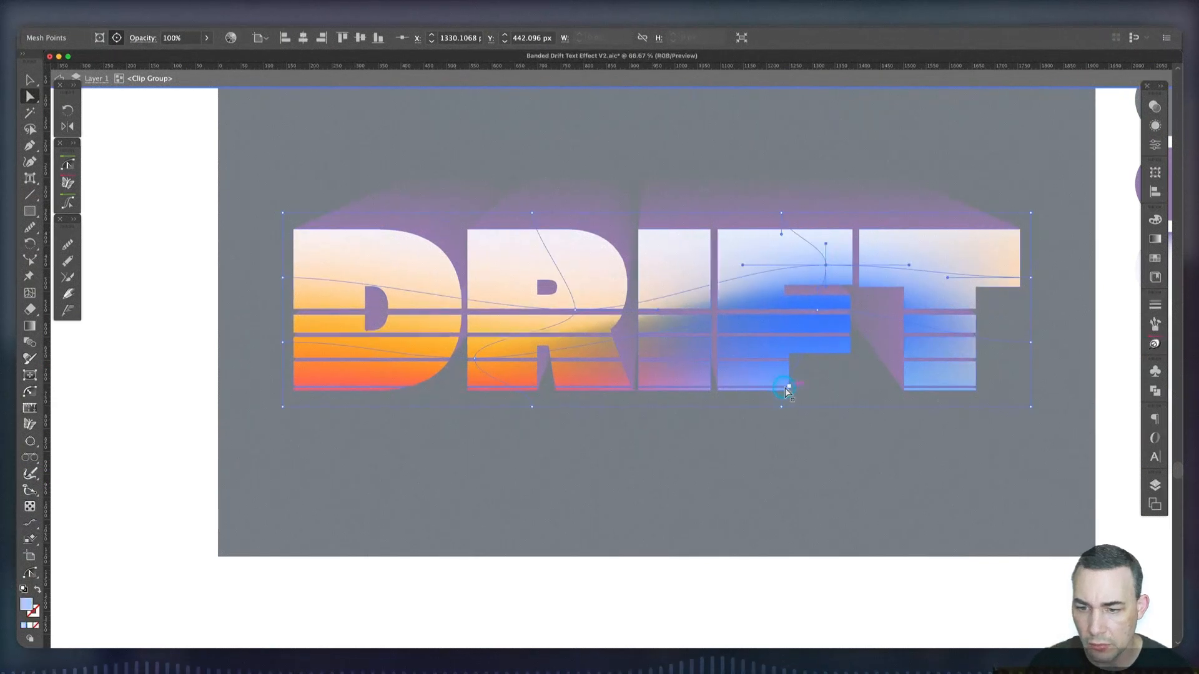
drag(784, 390, 750, 365)
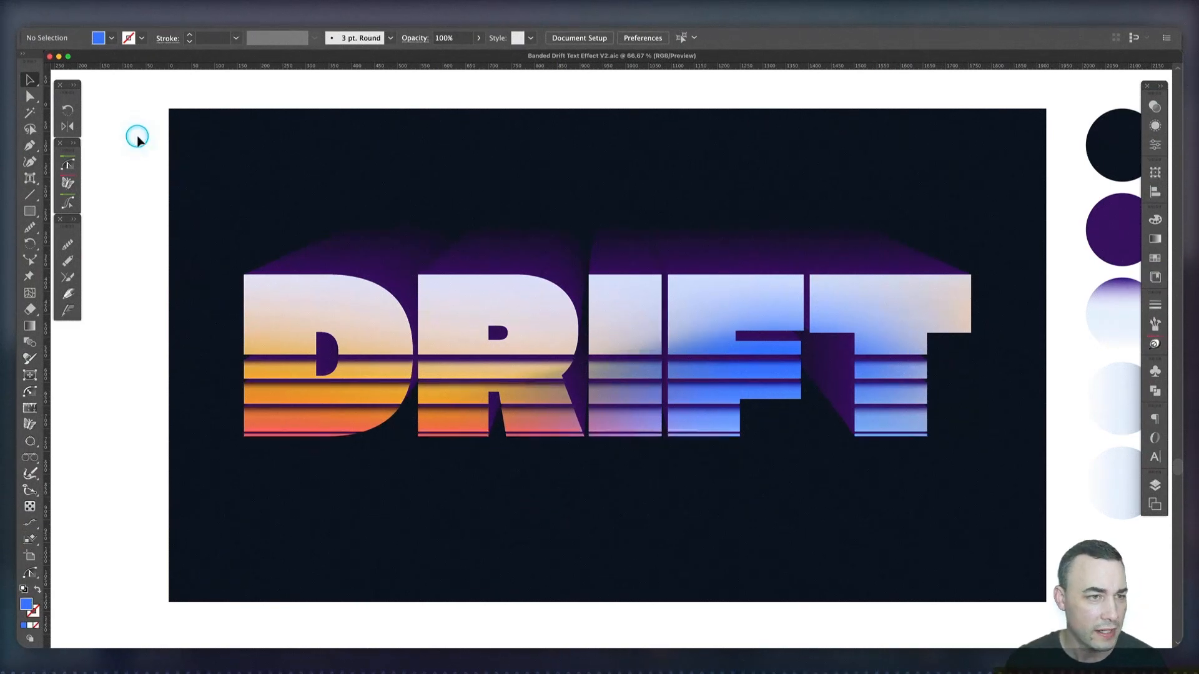
Place the texture image E1.tif from the TIF folder over the artwork
click(86, 29)
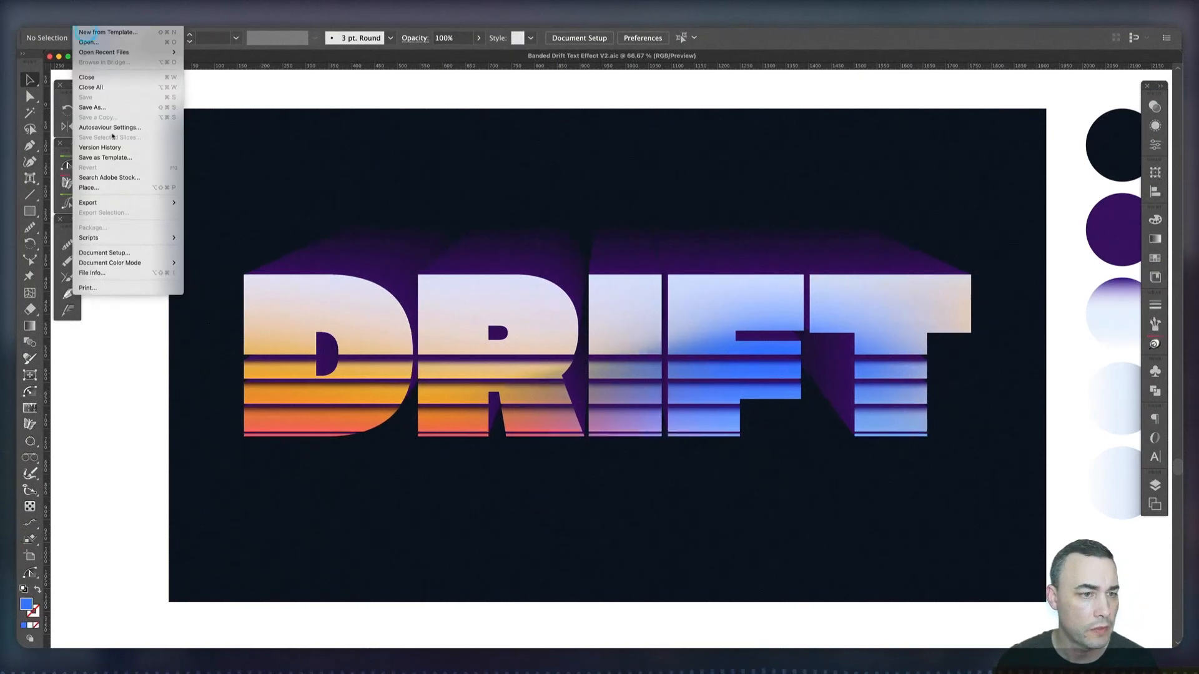
click(128, 187)
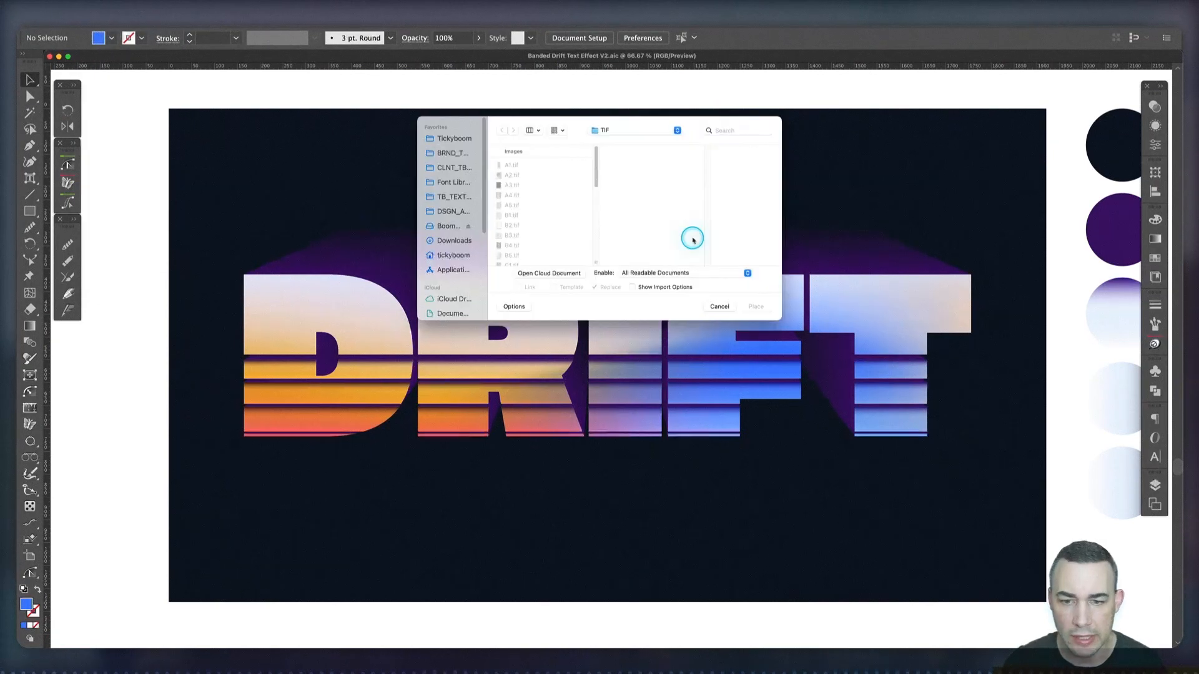
scroll(542, 219, down, 5)
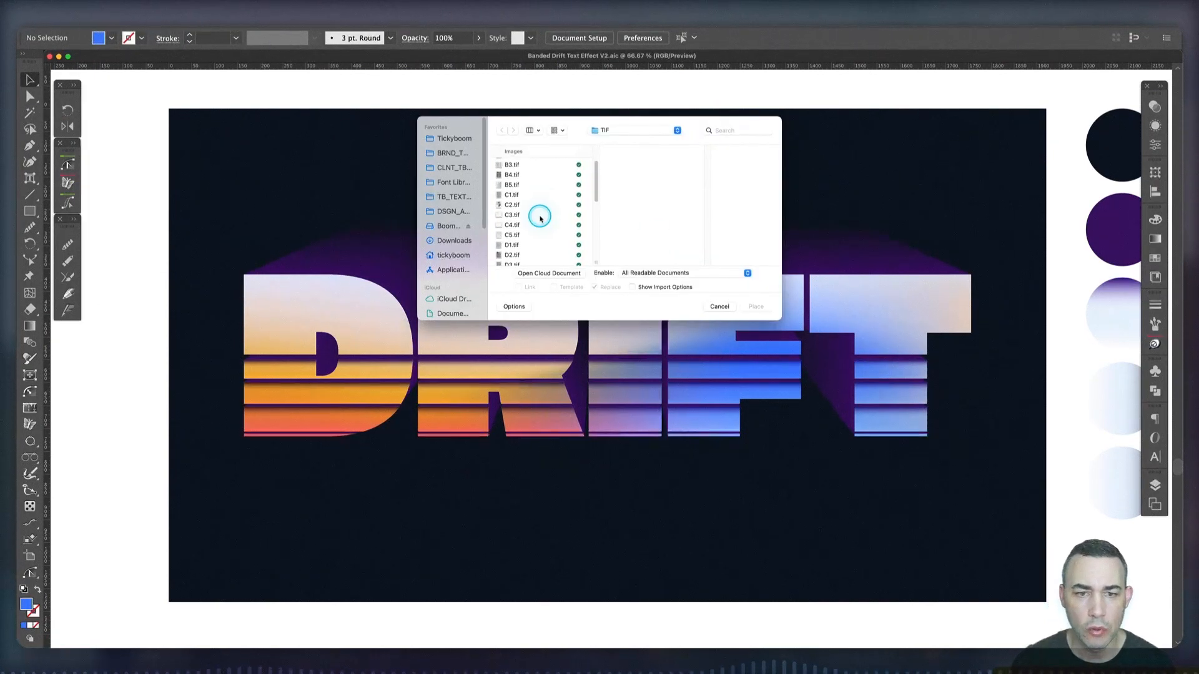
scroll(540, 218, down, 1)
click(507, 222)
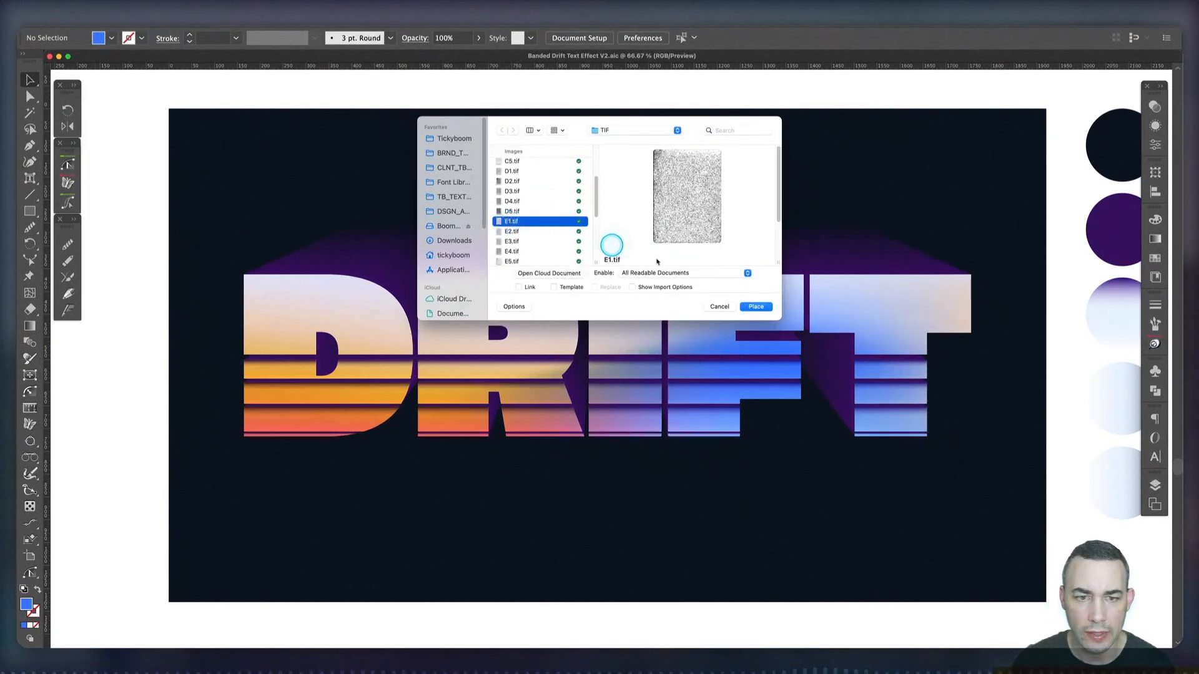
click(755, 307)
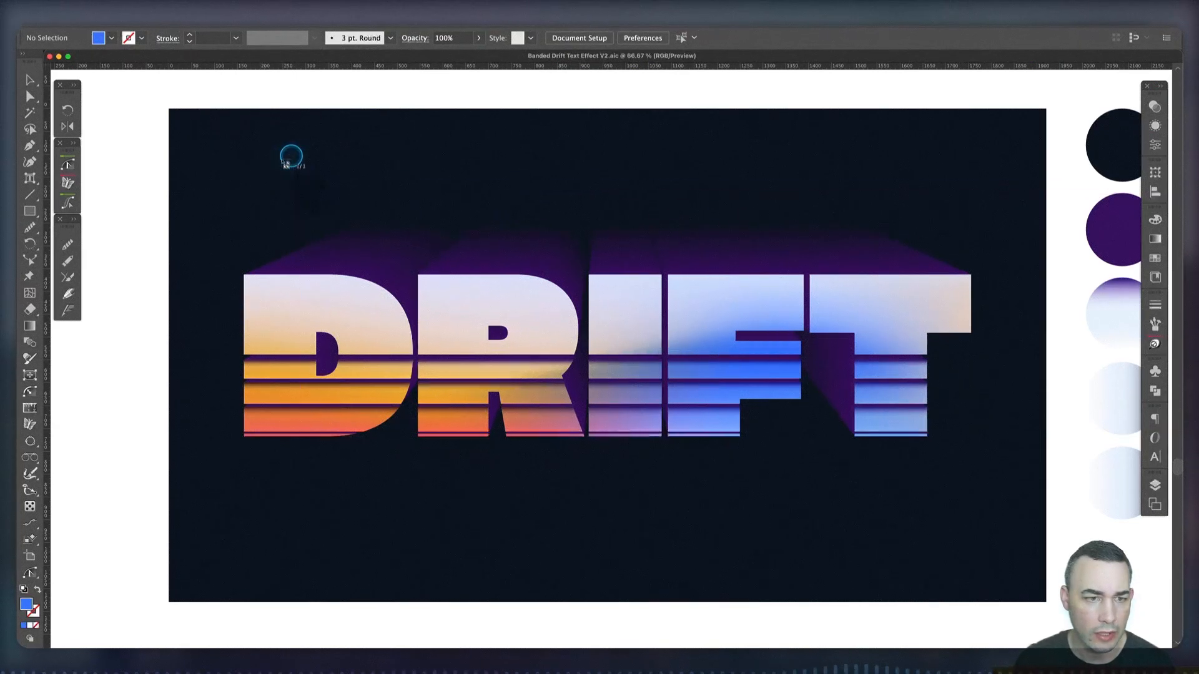
click(137, 206)
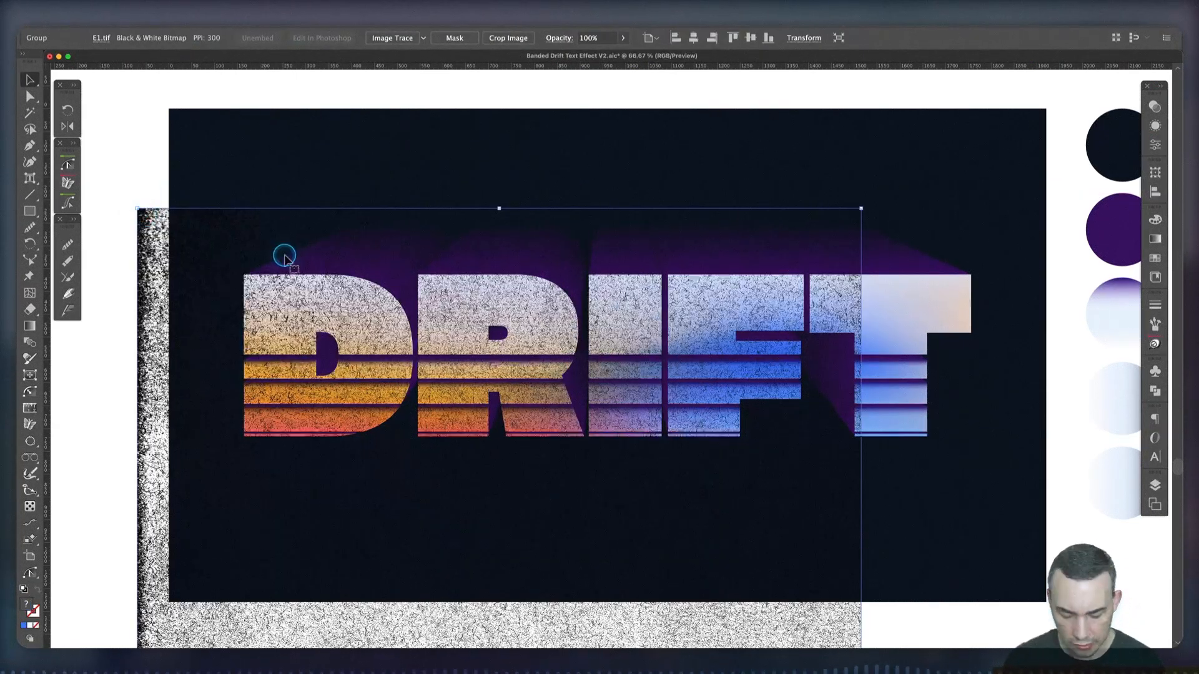
Rotate the texture image 90° counter-clockwise and centre it horizontally and vertically on the artboard
key(super+minus)
key(super+minus)
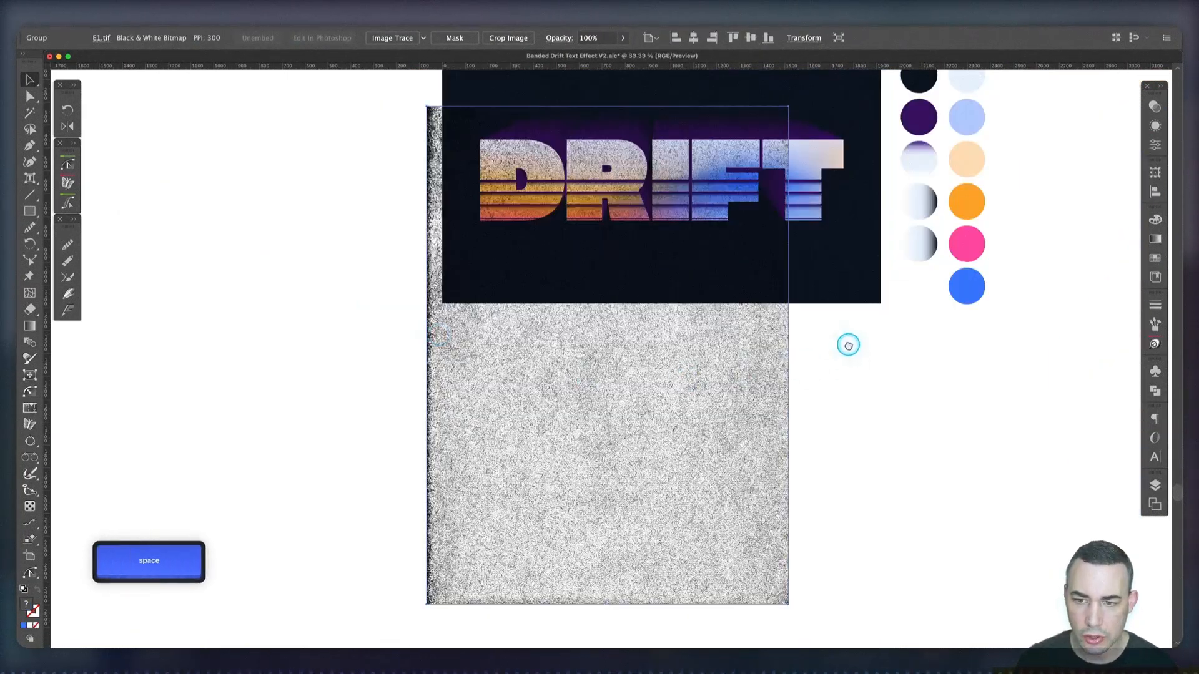
drag(837, 315, 818, 377)
drag(781, 184, 415, 273)
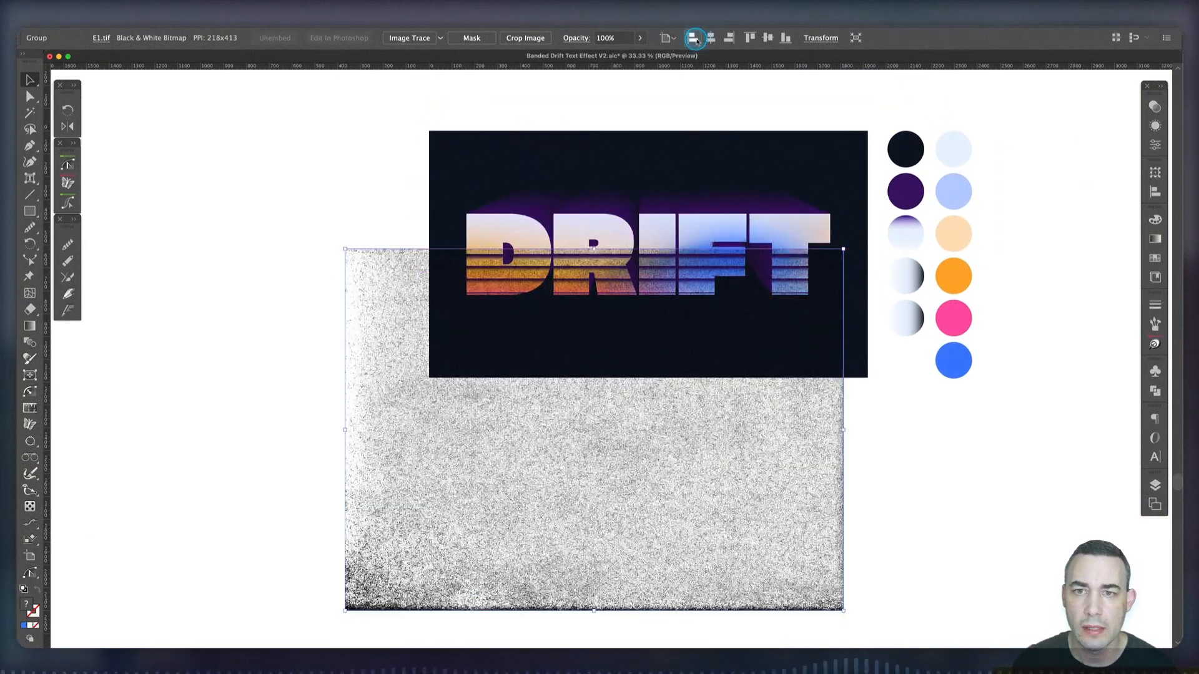
click(712, 39)
click(768, 38)
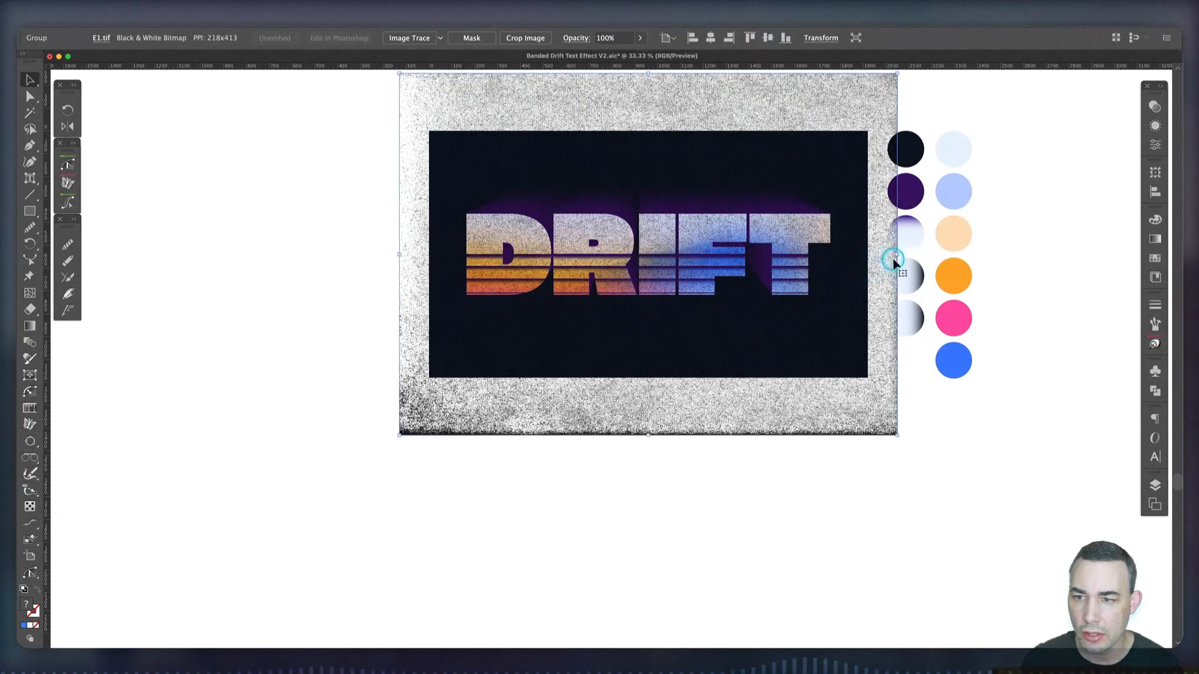
Scale the texture about its centre to the artboard's width and recolour it with the bright blue swatch
drag(894, 256, 870, 257)
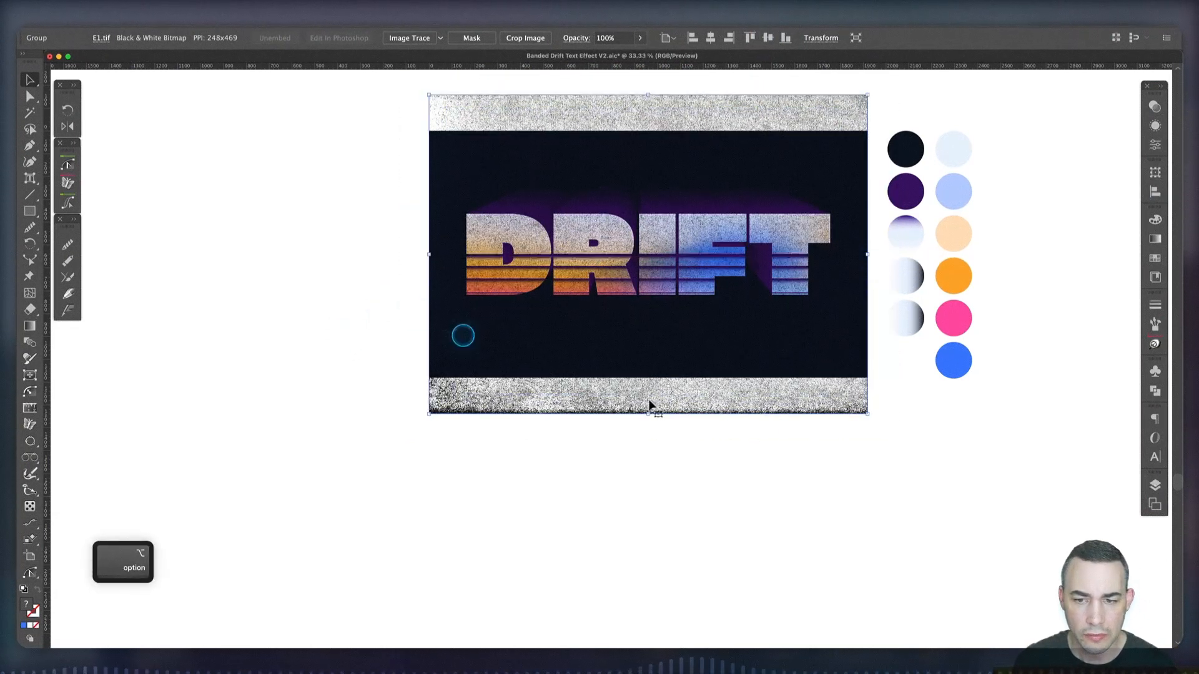
key(i)
click(954, 360)
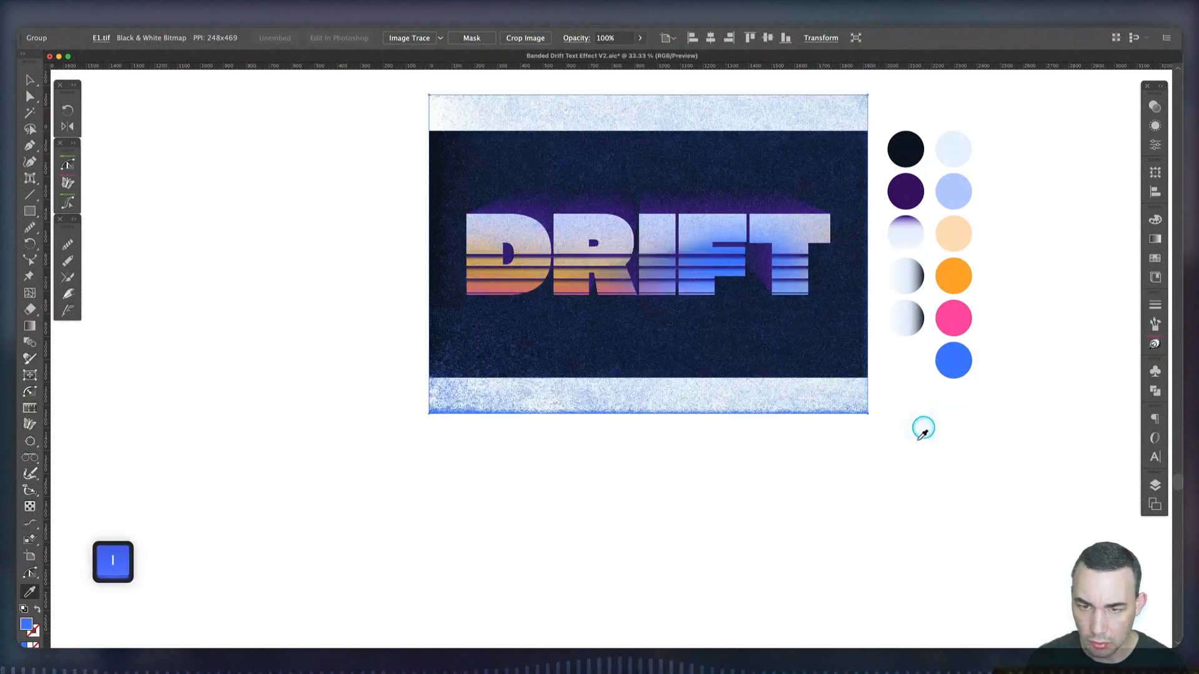
key(v)
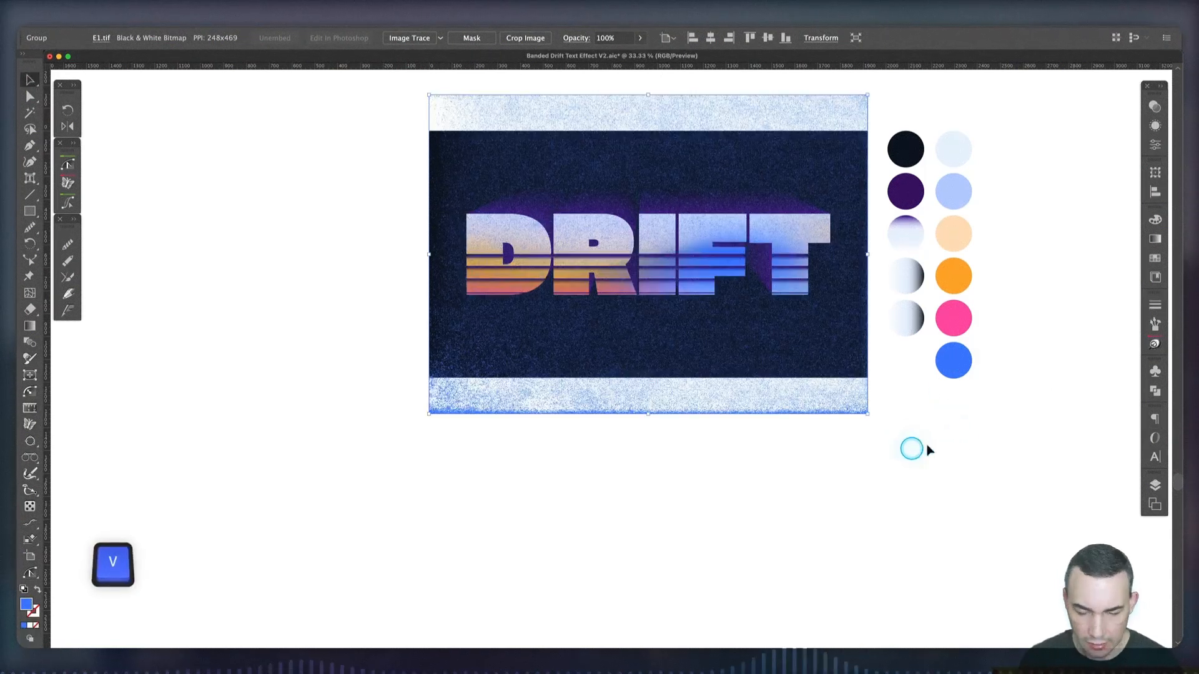
Set the texture's blending mode to Color Burn with 50% opacity and deselect it
click(1154, 118)
click(1013, 120)
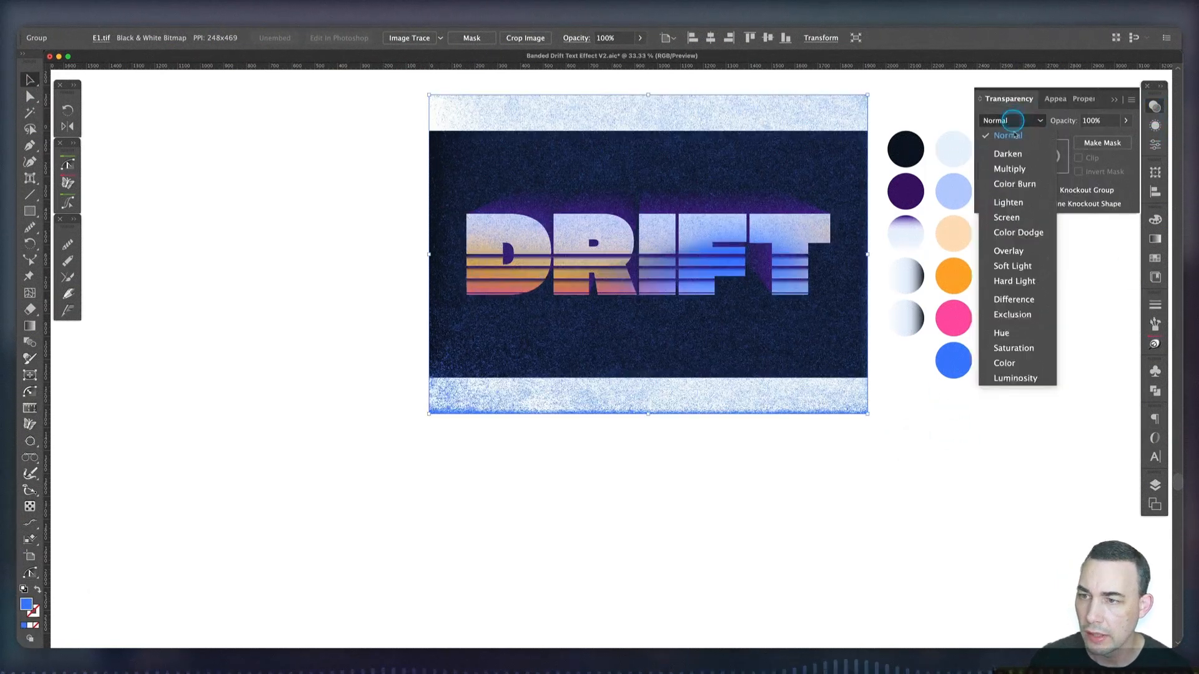
click(1015, 183)
click(1093, 120)
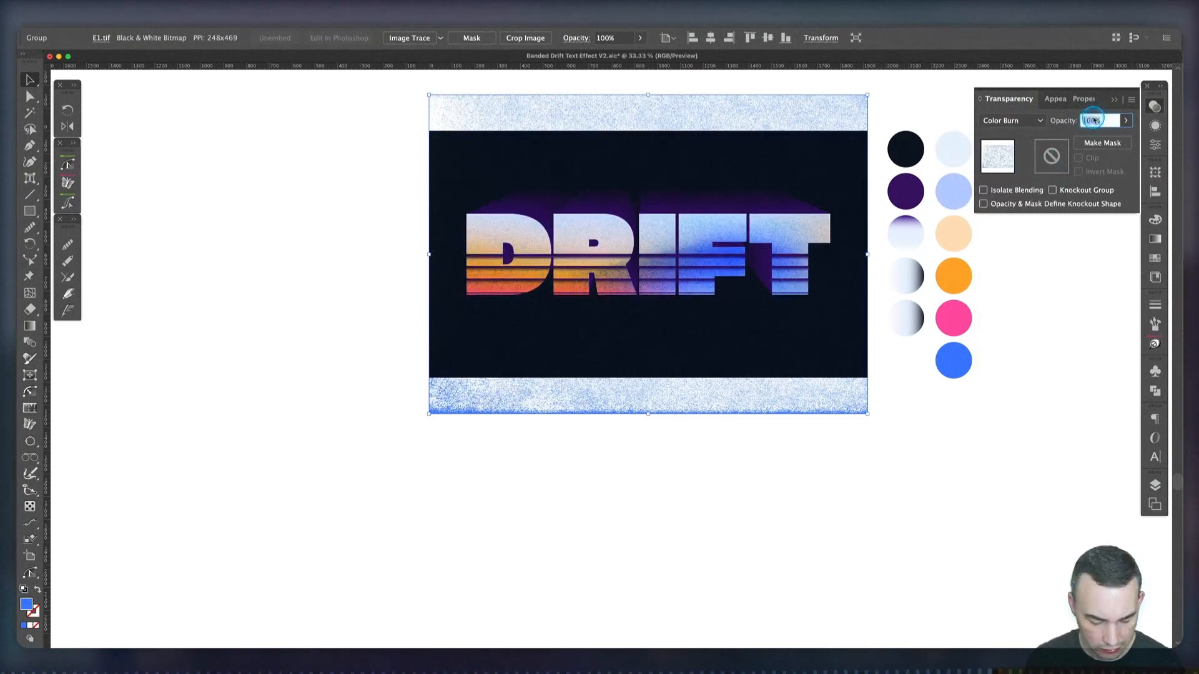
text(50)
key(Return)
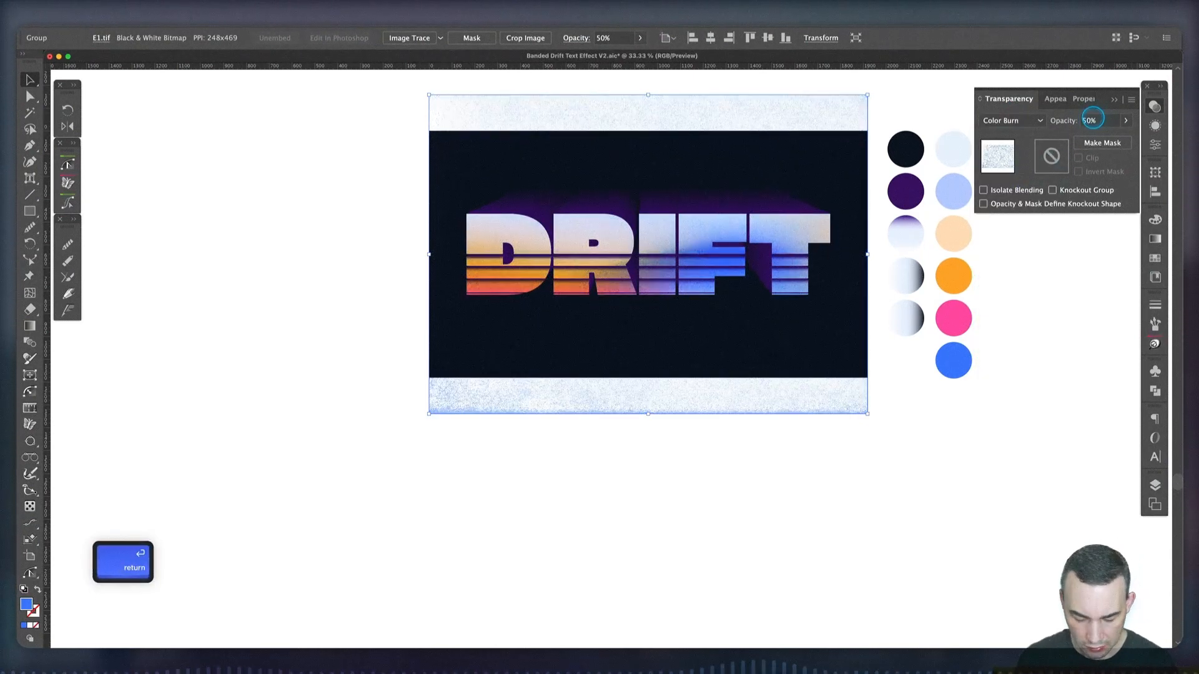
key(super+equal)
click(175, 275)
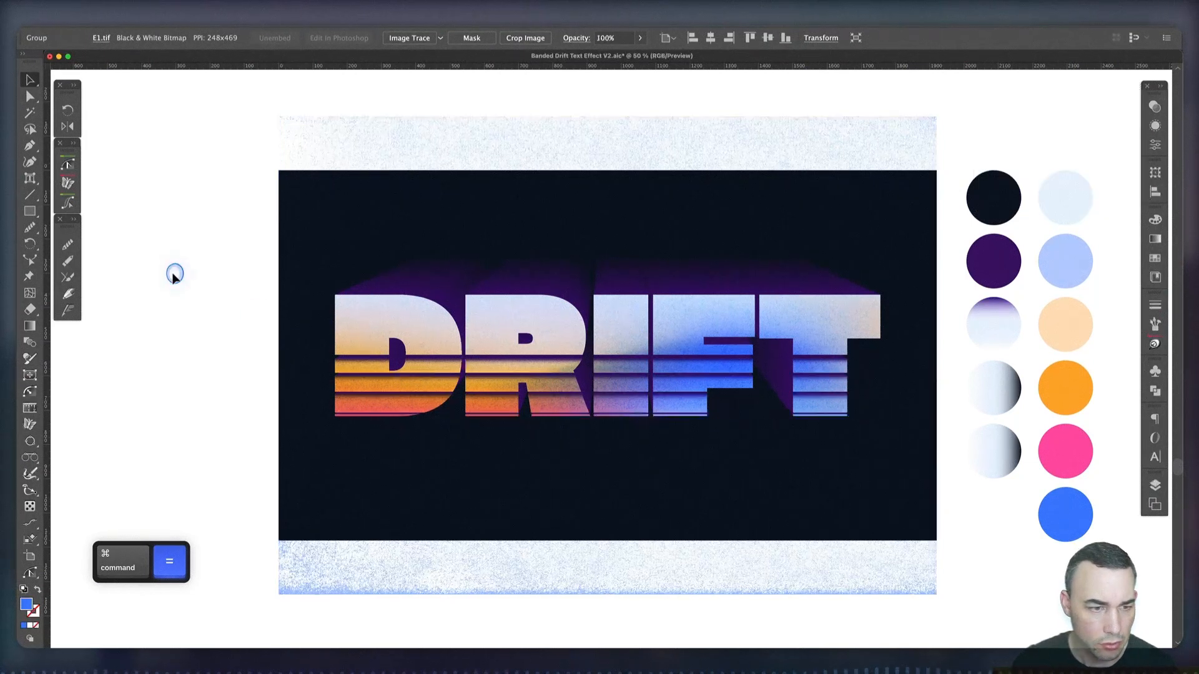